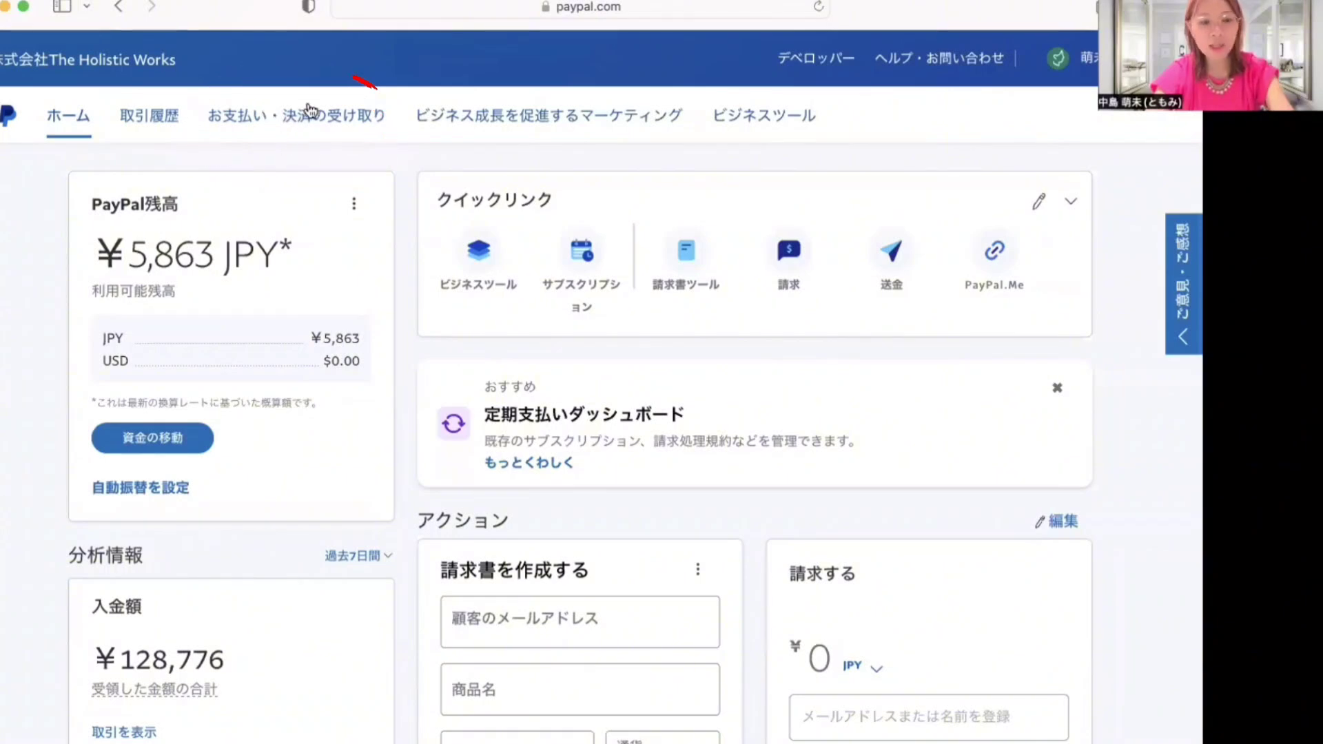
Step: Open the subscription plans (購読プラン) in subscription management and start creating a new plan
left_click(305, 125)
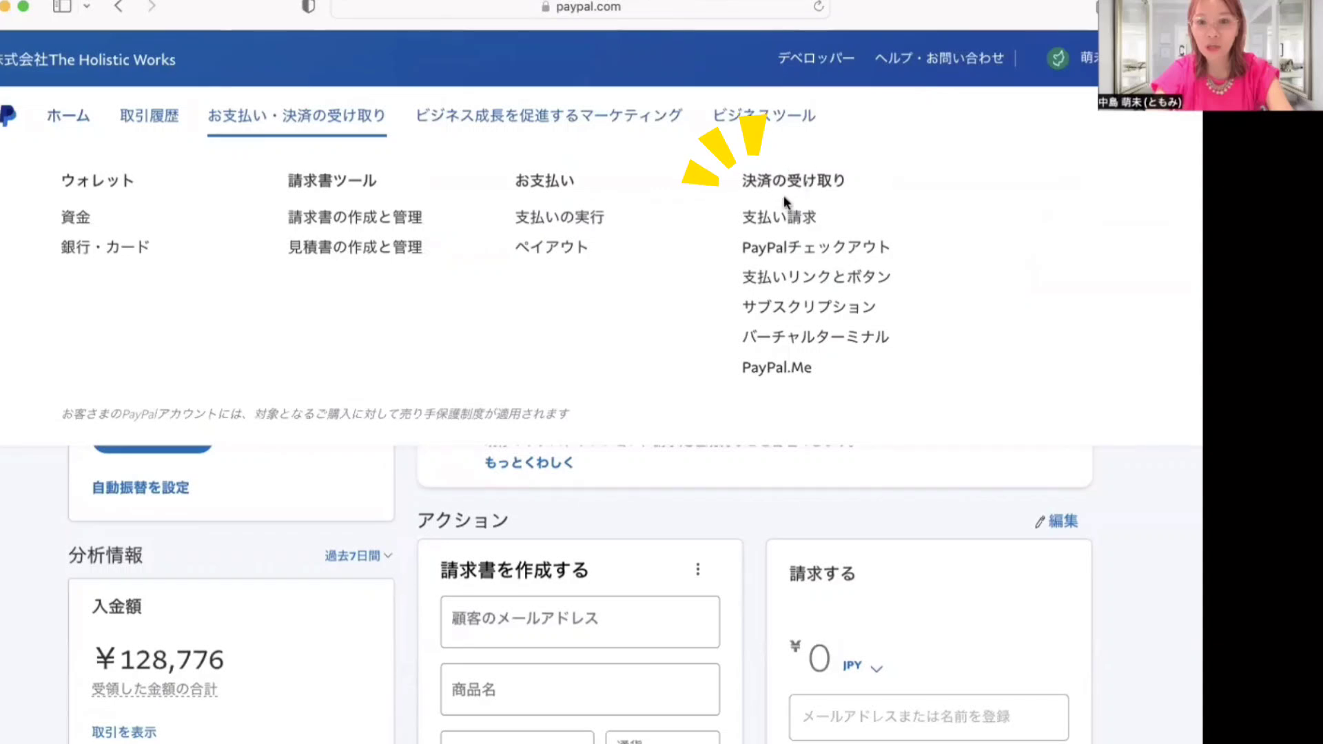
left_click(796, 310)
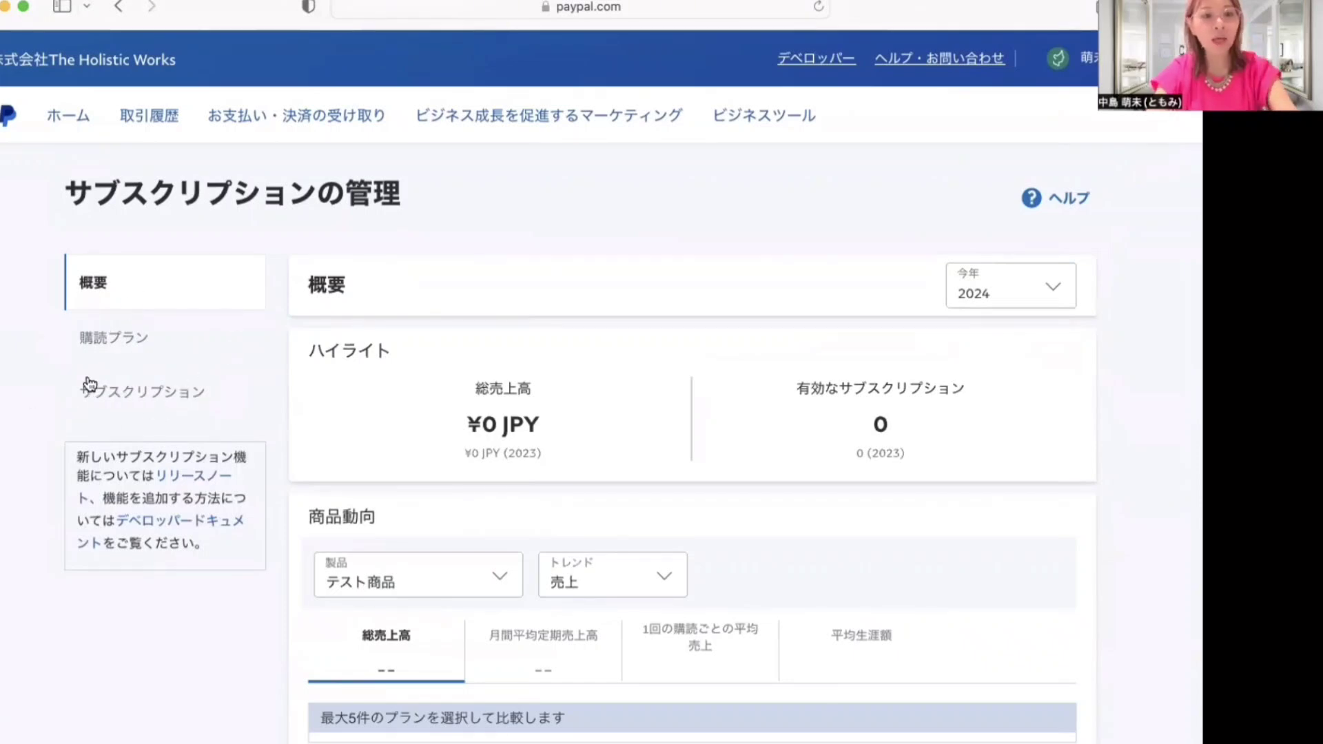
left_click(123, 344)
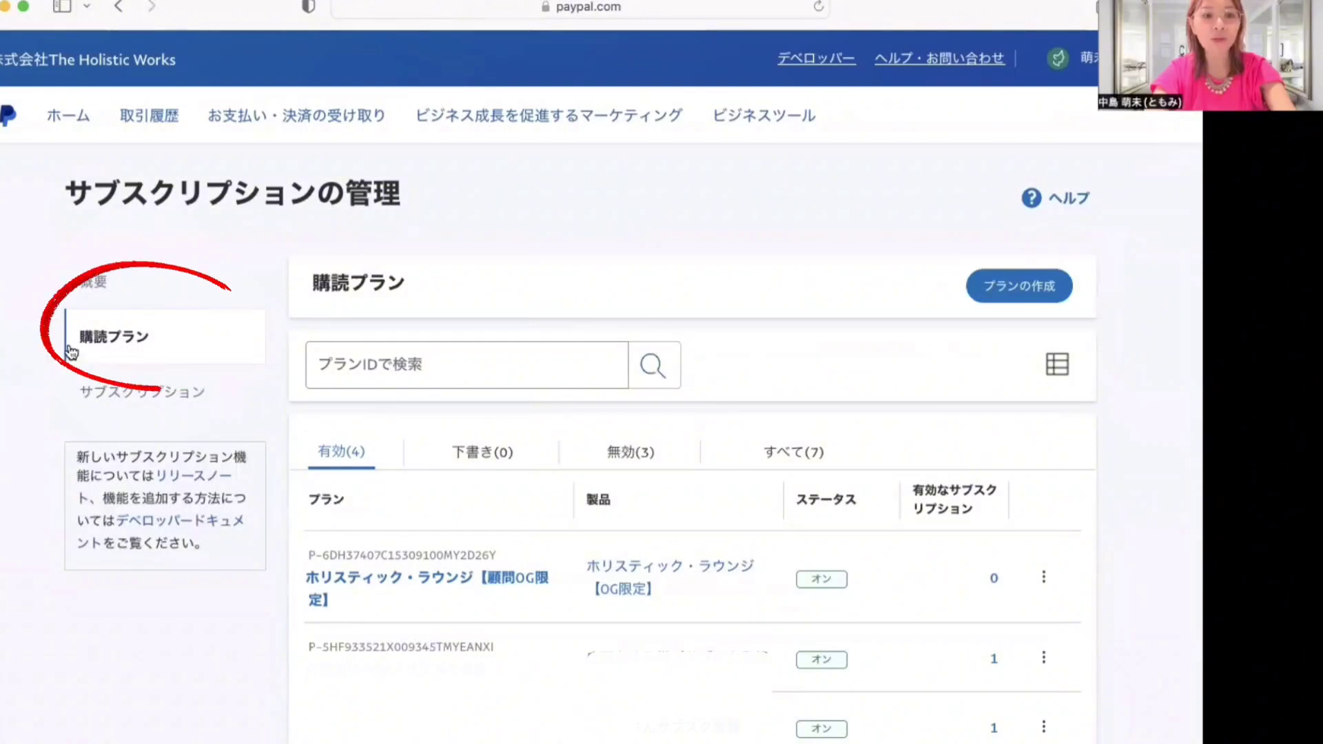
left_click(1049, 292)
Step: Try out the existing products ホリスティック・ラウンジ【OG限定】 and テスト商品 as the plan's subscription product
scroll(687, 391, "down", 3)
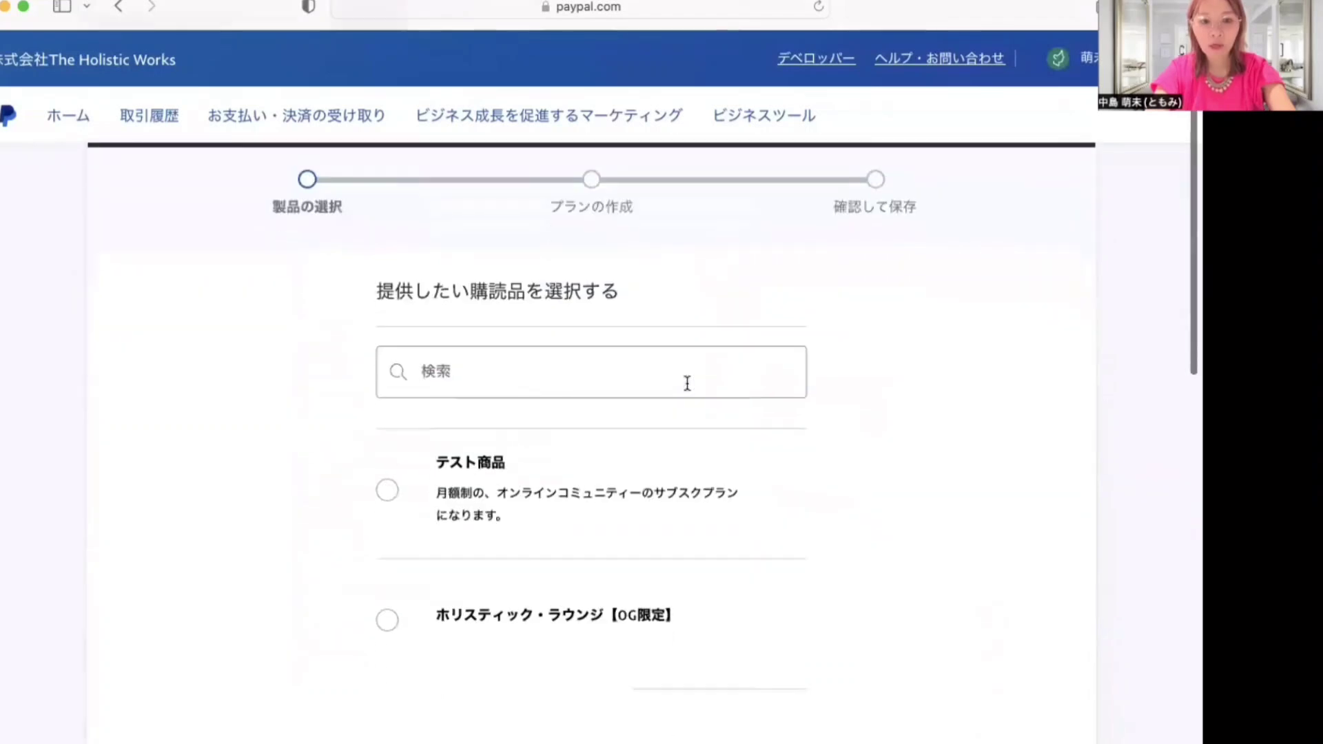
scroll(479, 408, "down", 2)
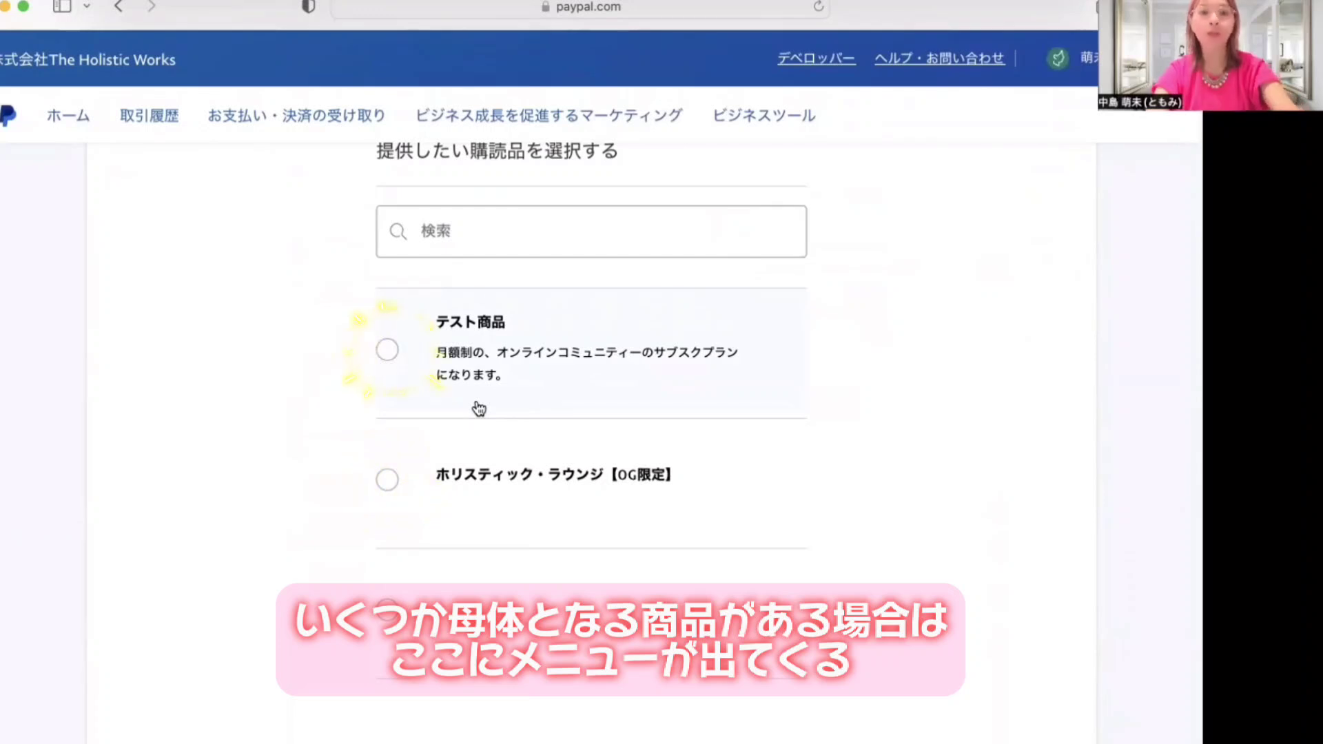
left_click(462, 368)
left_click(456, 476)
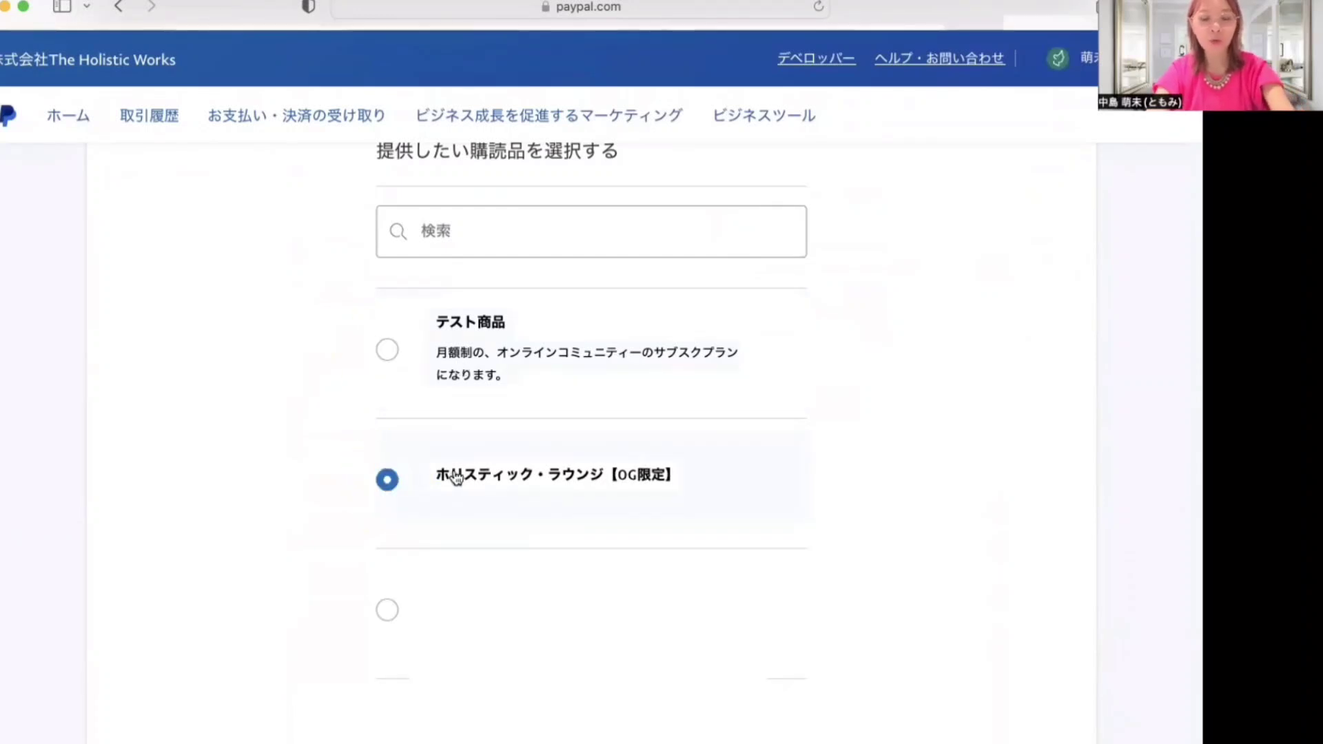
left_click(466, 370)
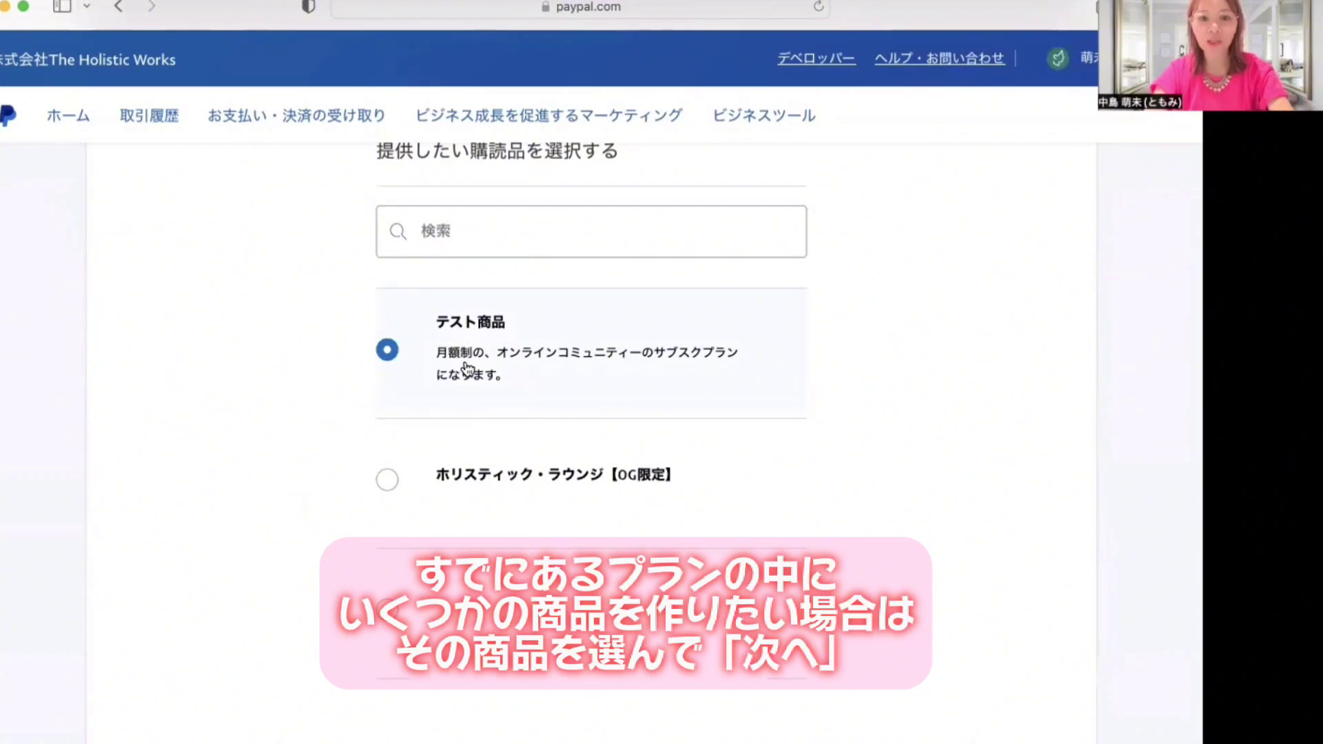
Step: Start a new subscription product for the plan and name it （テスト）卒業生サブスクプラン
scroll(467, 369, "down", 10)
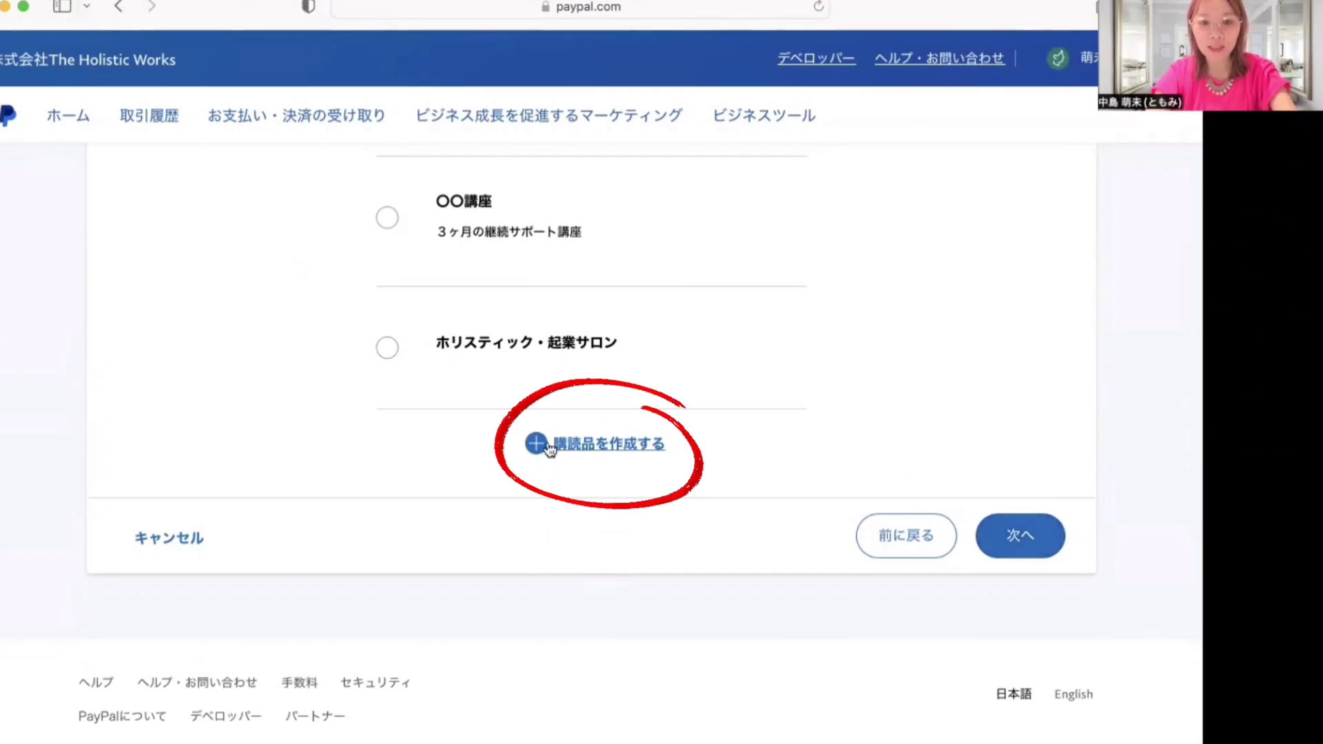
left_click(587, 449)
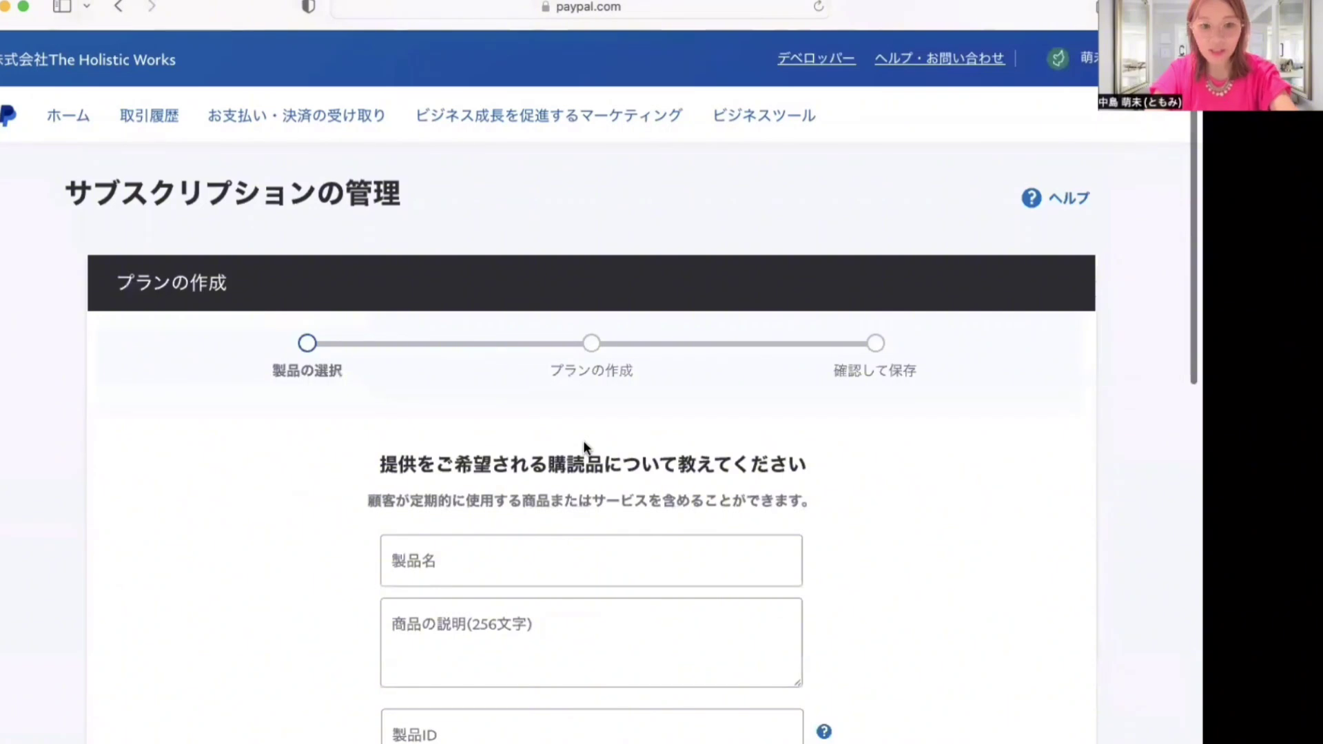
left_click(523, 569)
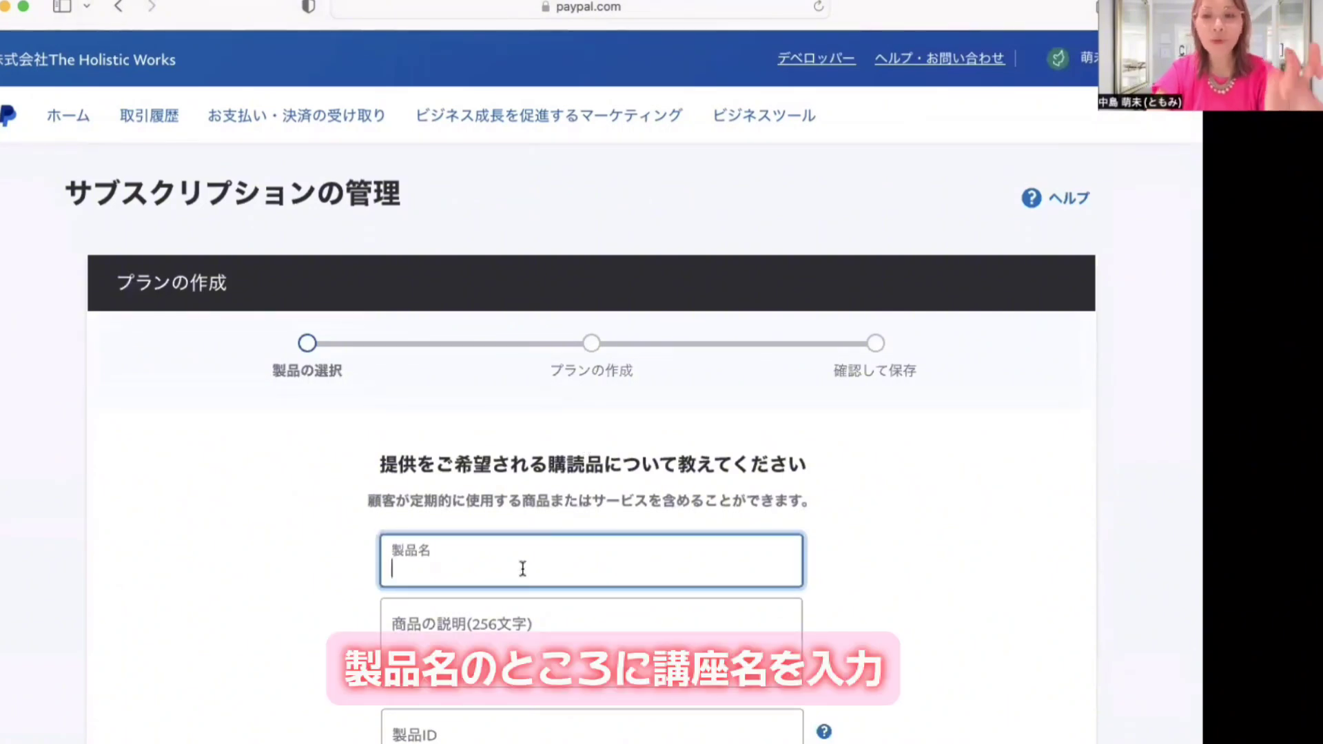
type("（テスト）卒業")
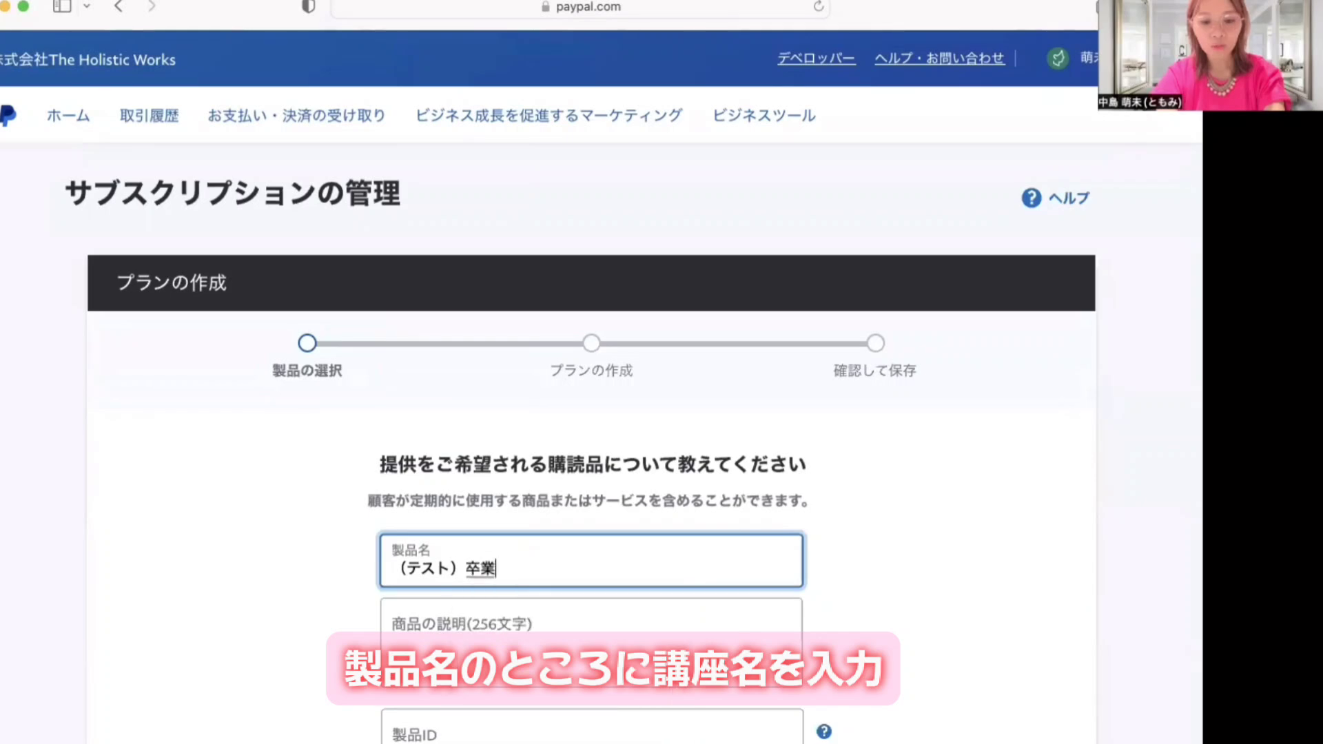
type("生さぶsu")
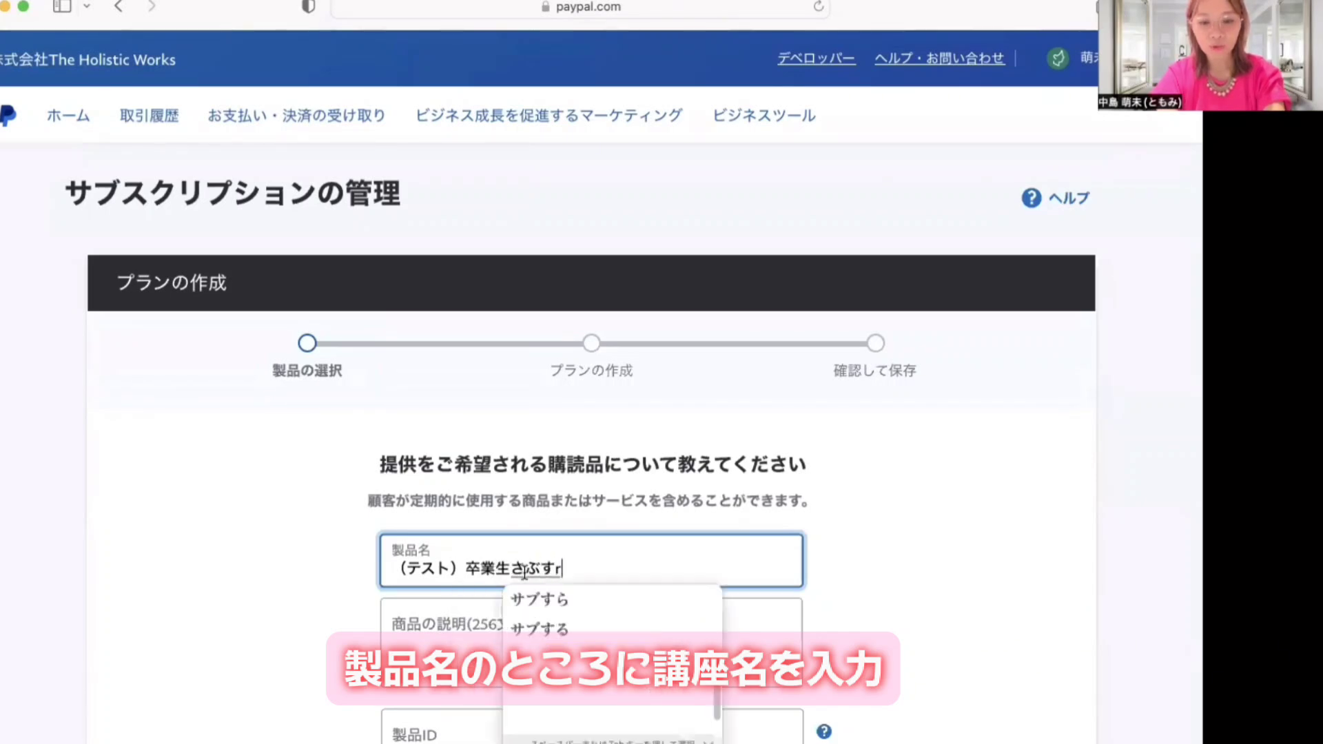
type("kupuran")
key("Return")
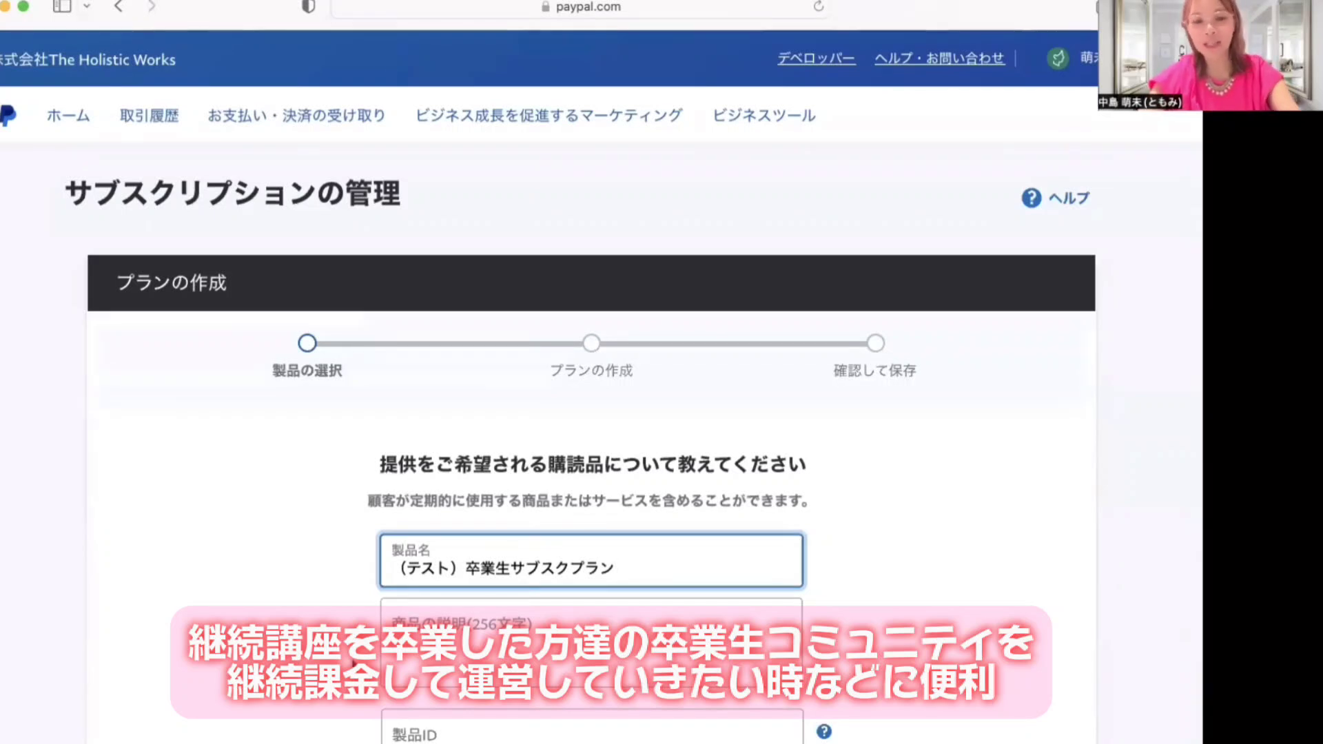
Step: Enter 卒業生むけの、コミュニティー決済用プラン as the product's description
scroll(500, 526, "down", 3)
left_click(500, 526)
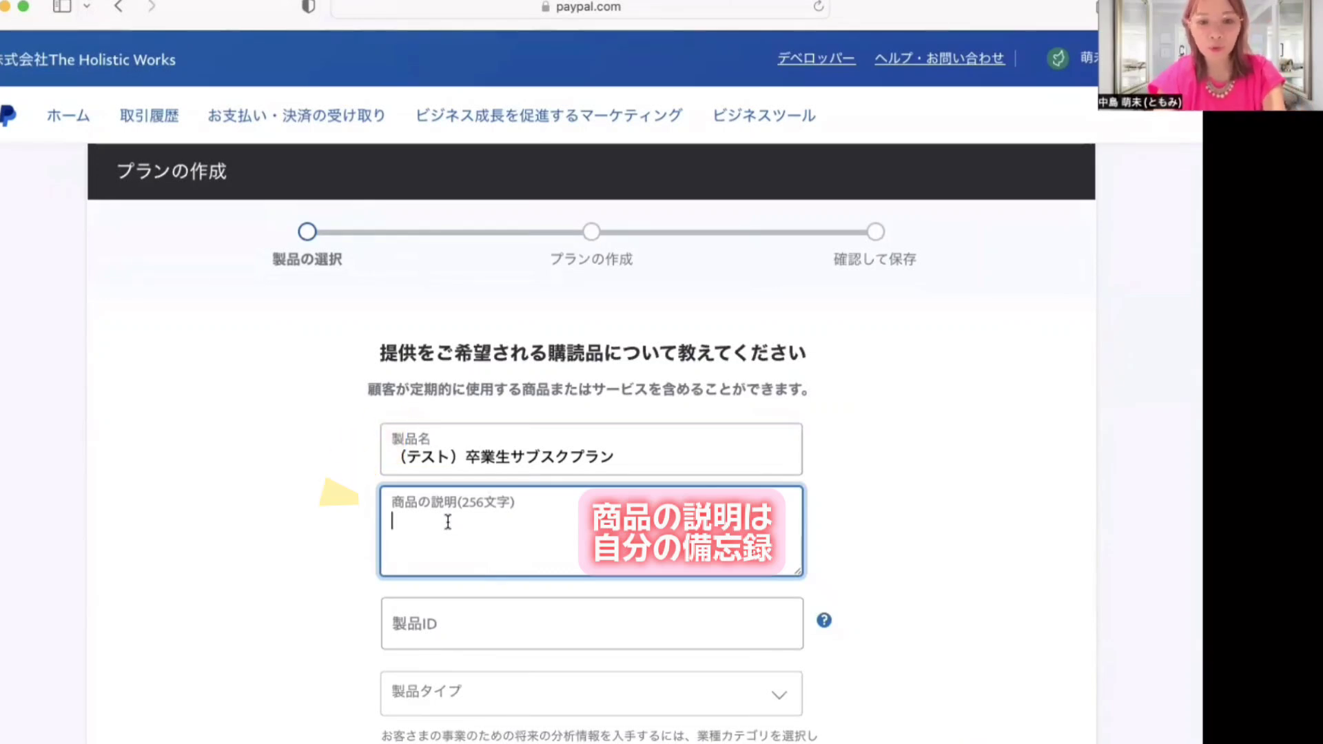
type("卒業")
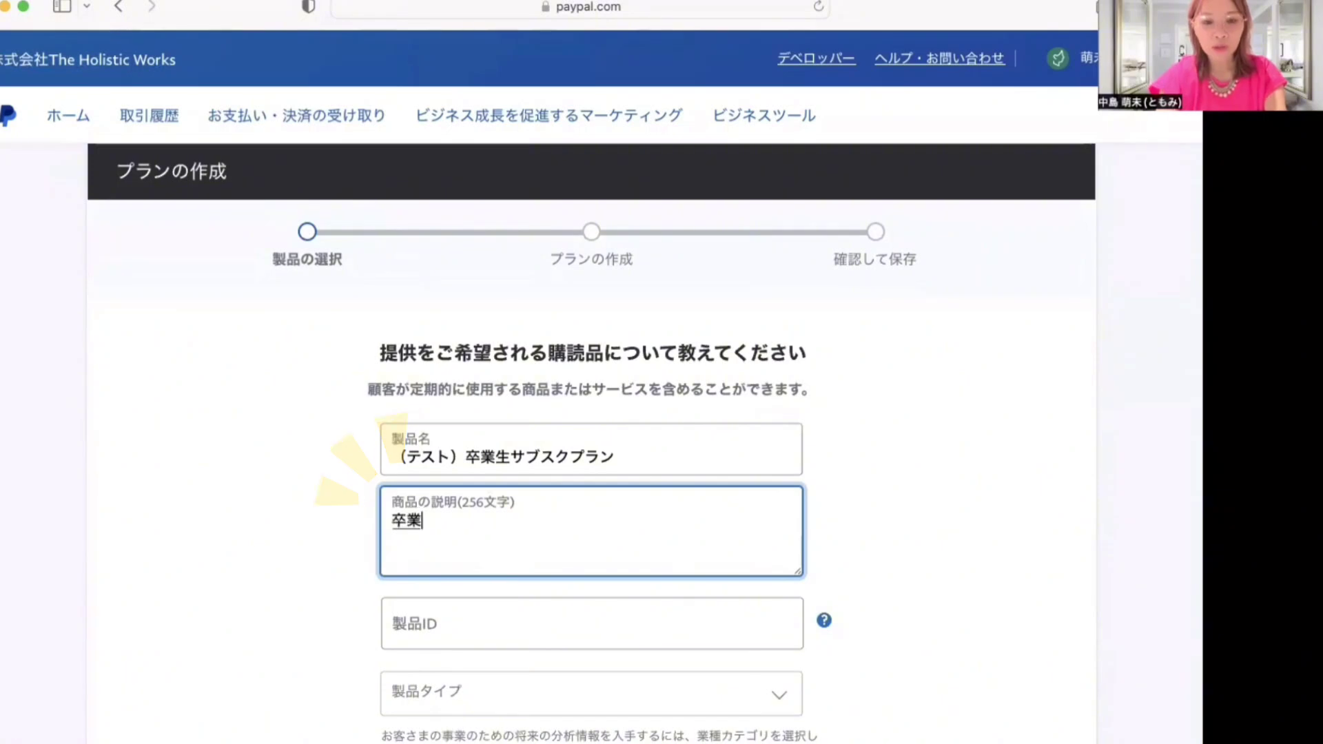
type("生m")
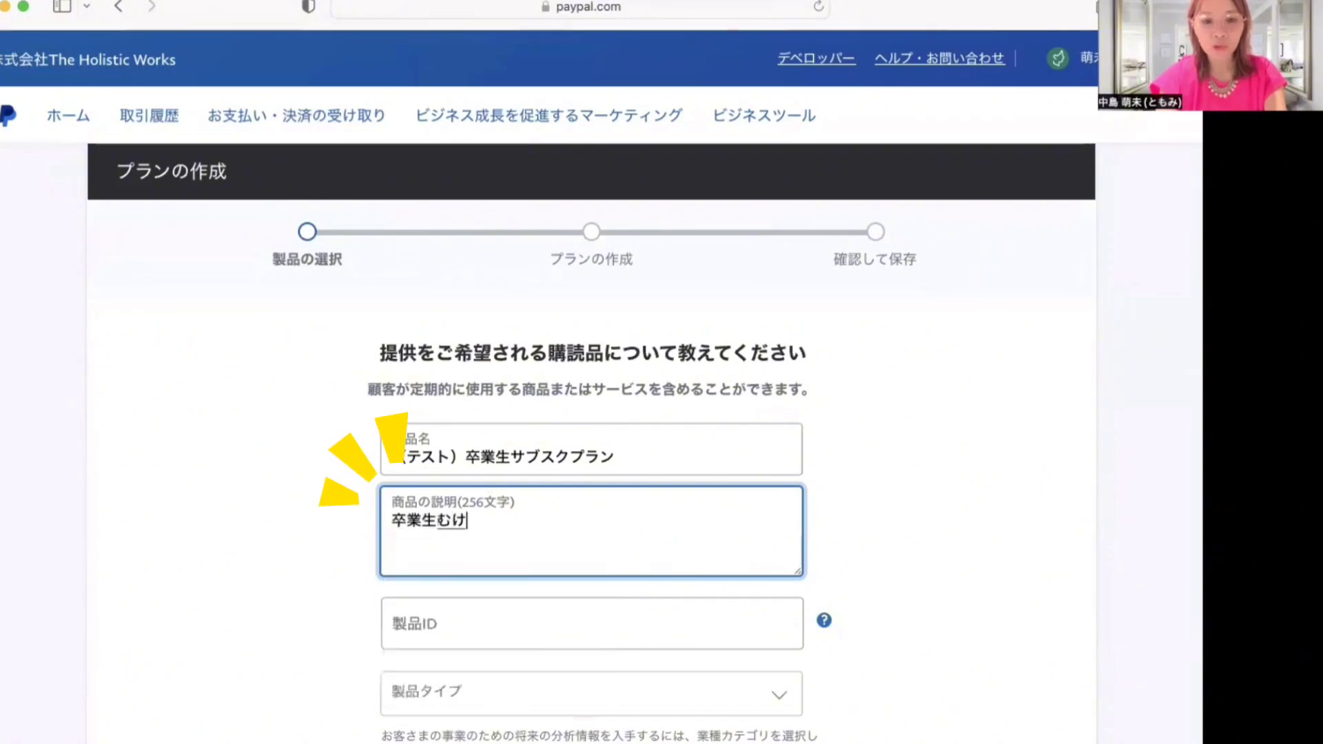
type("けの、k")
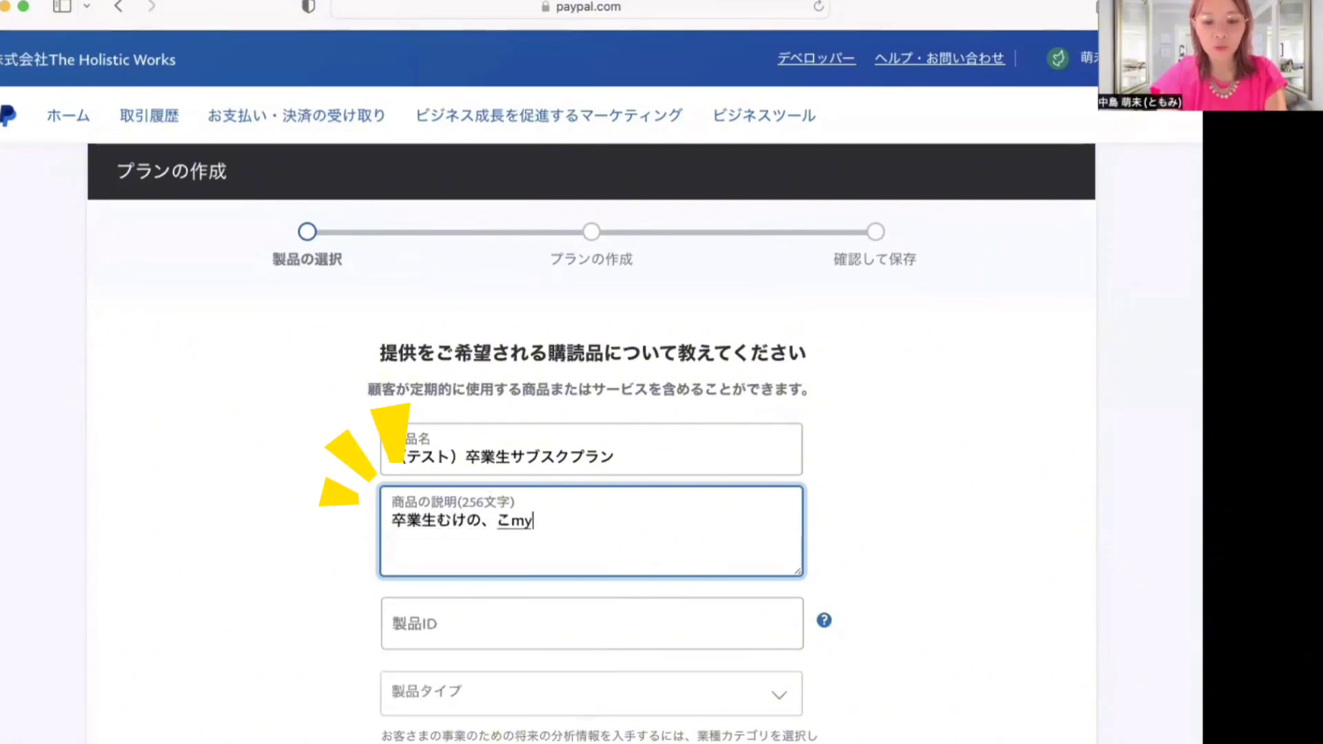
type("ミュニティー")
key("Return")
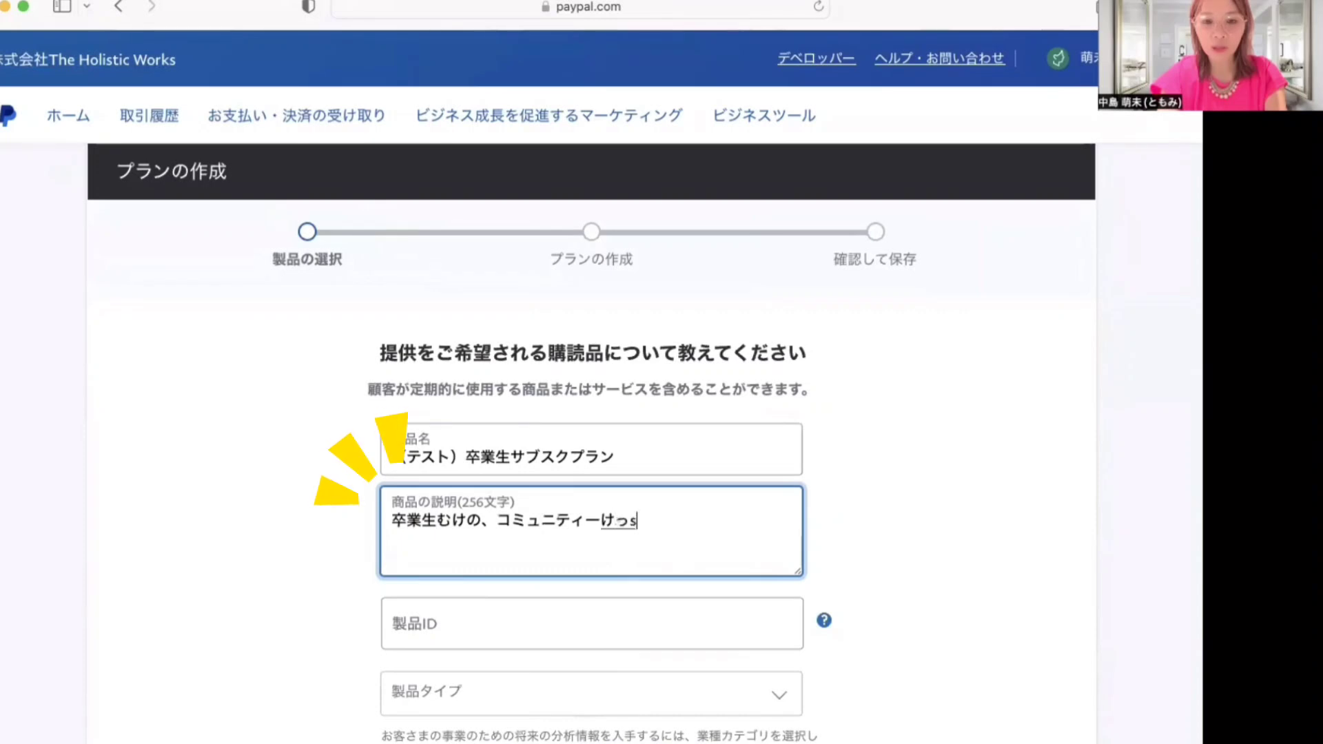
type("決済用プラン")
key("Return")
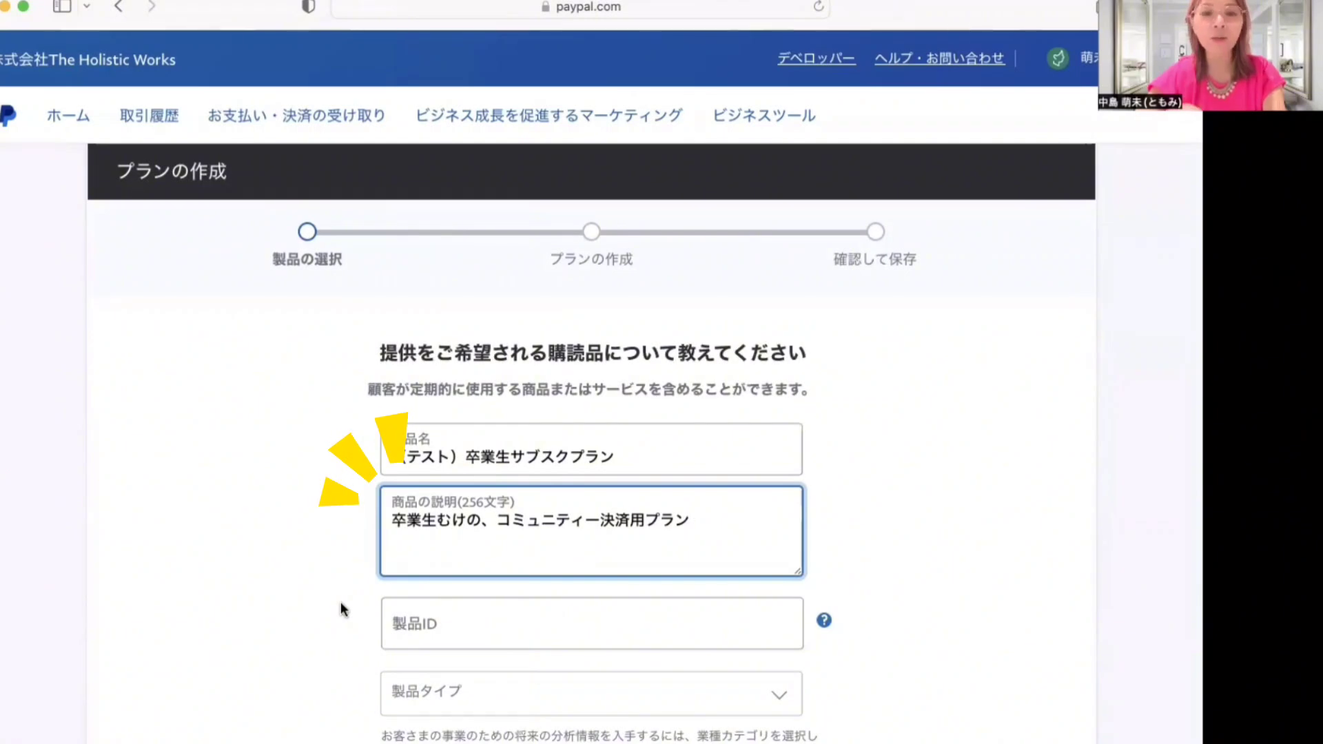
Step: Leave the product ID empty and set the product type to デジタルグッズ
left_click(453, 631)
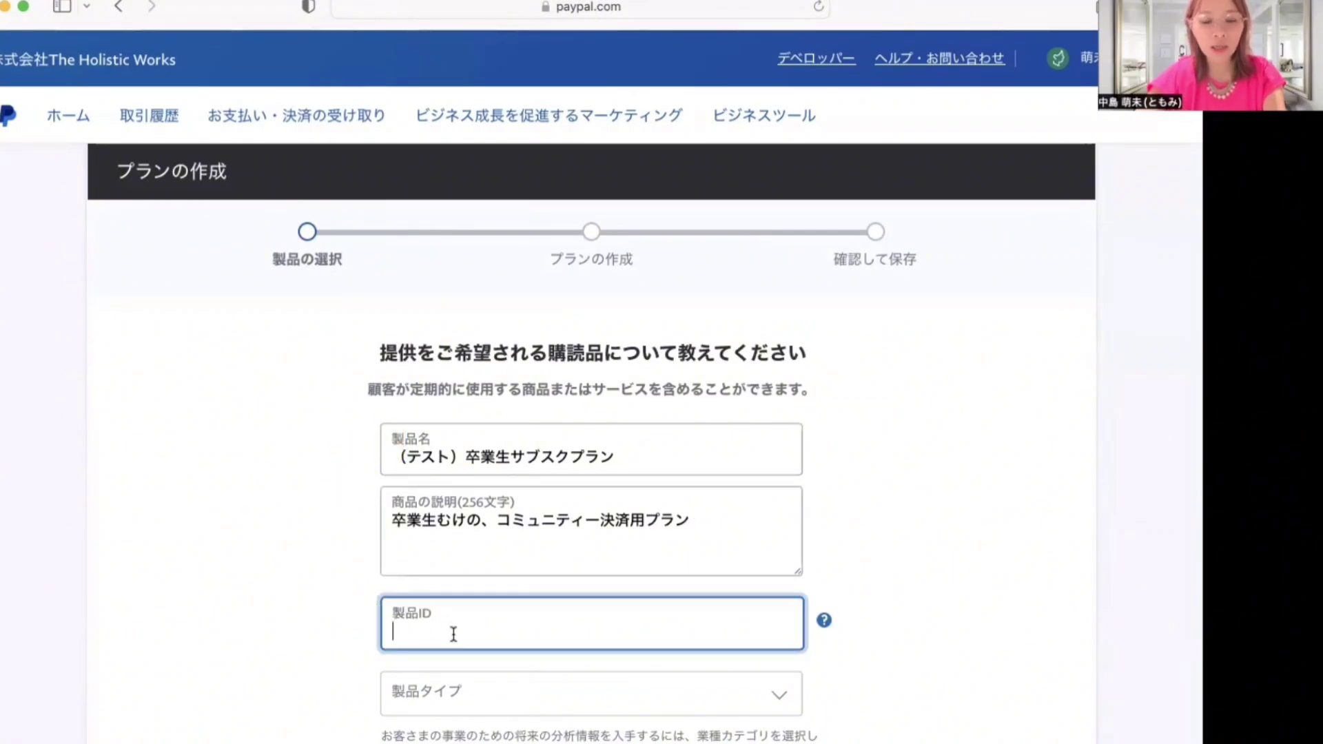
scroll(454, 634, "down", 3)
scroll(452, 634, "down", 2)
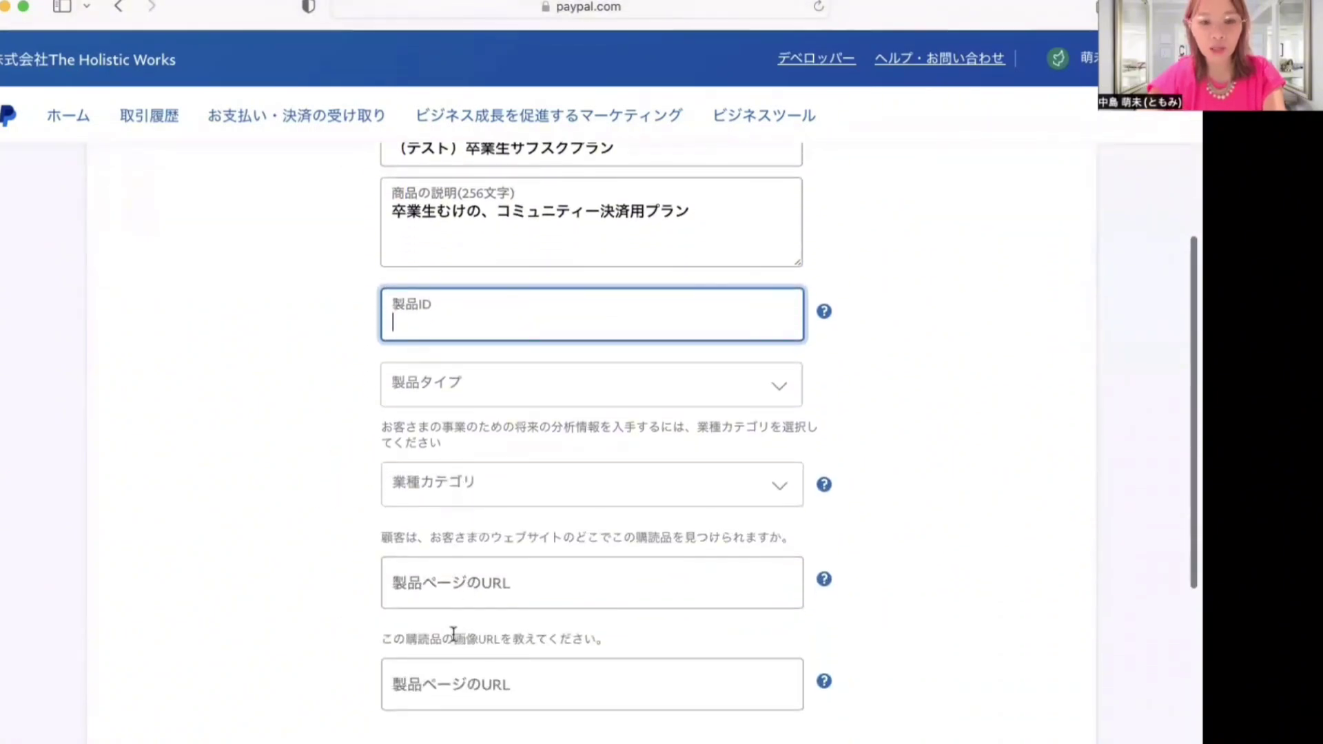
left_click(578, 353)
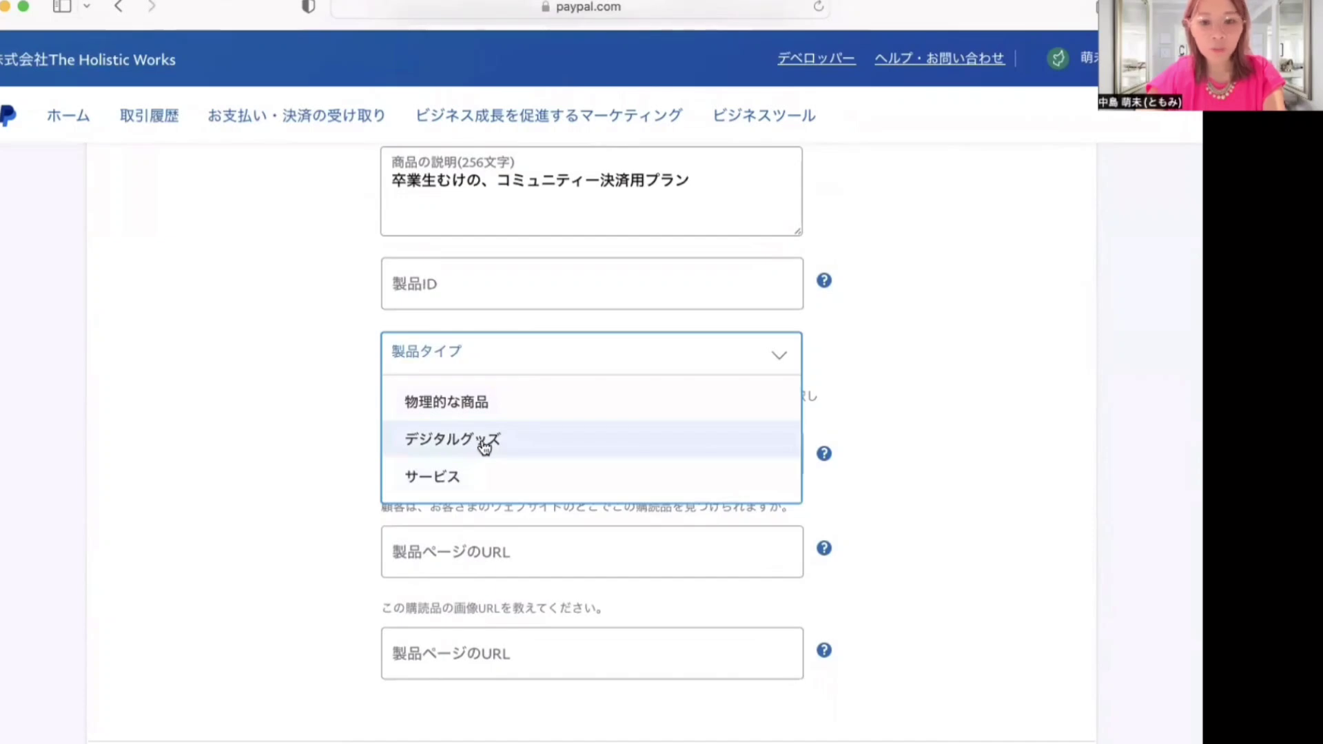
left_click(485, 449)
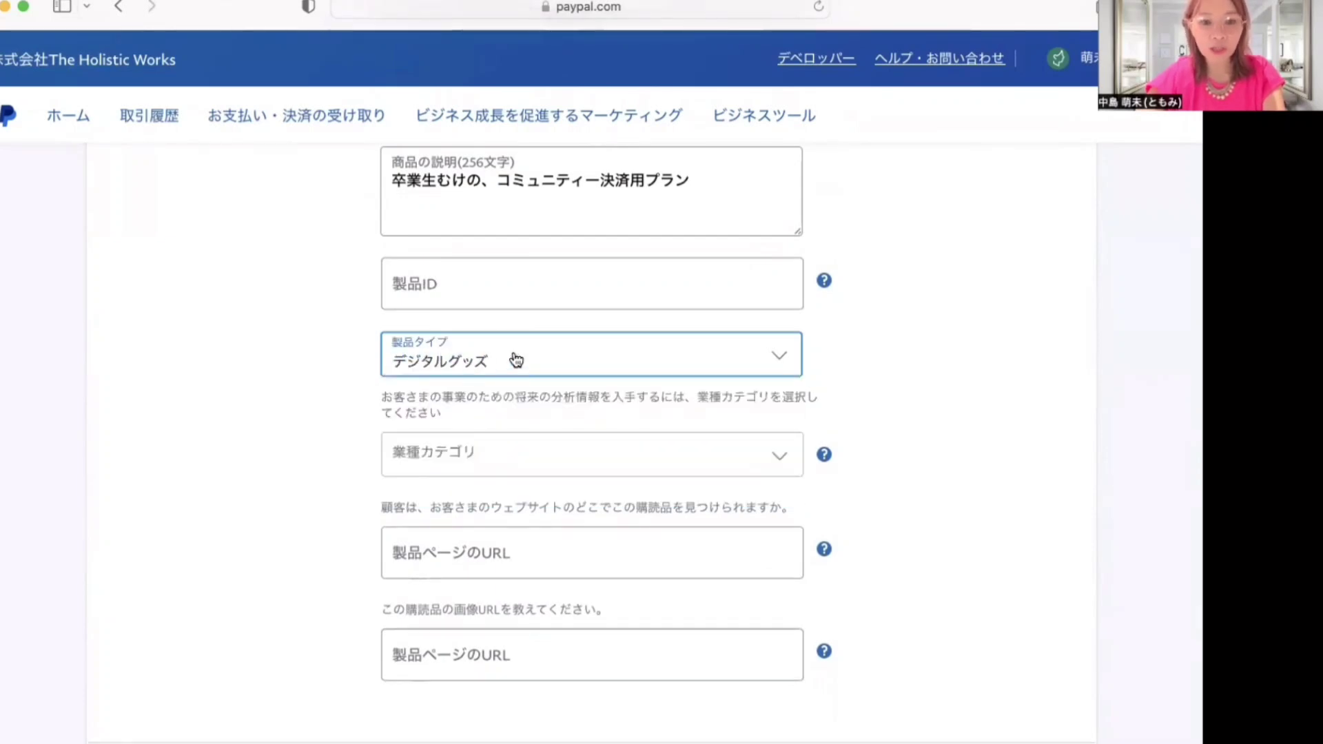
Step: Set the product's industry category to ビジネス
left_click(490, 459)
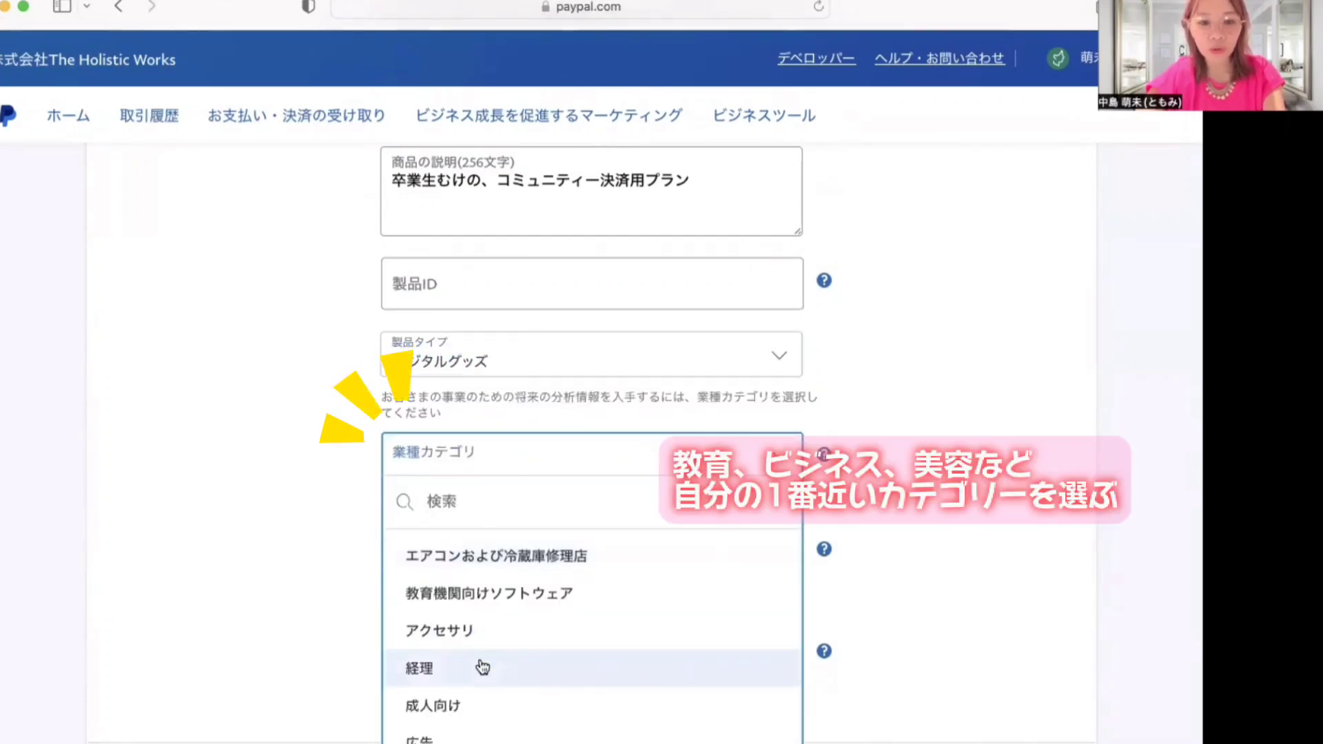
scroll(482, 667, "down", 10)
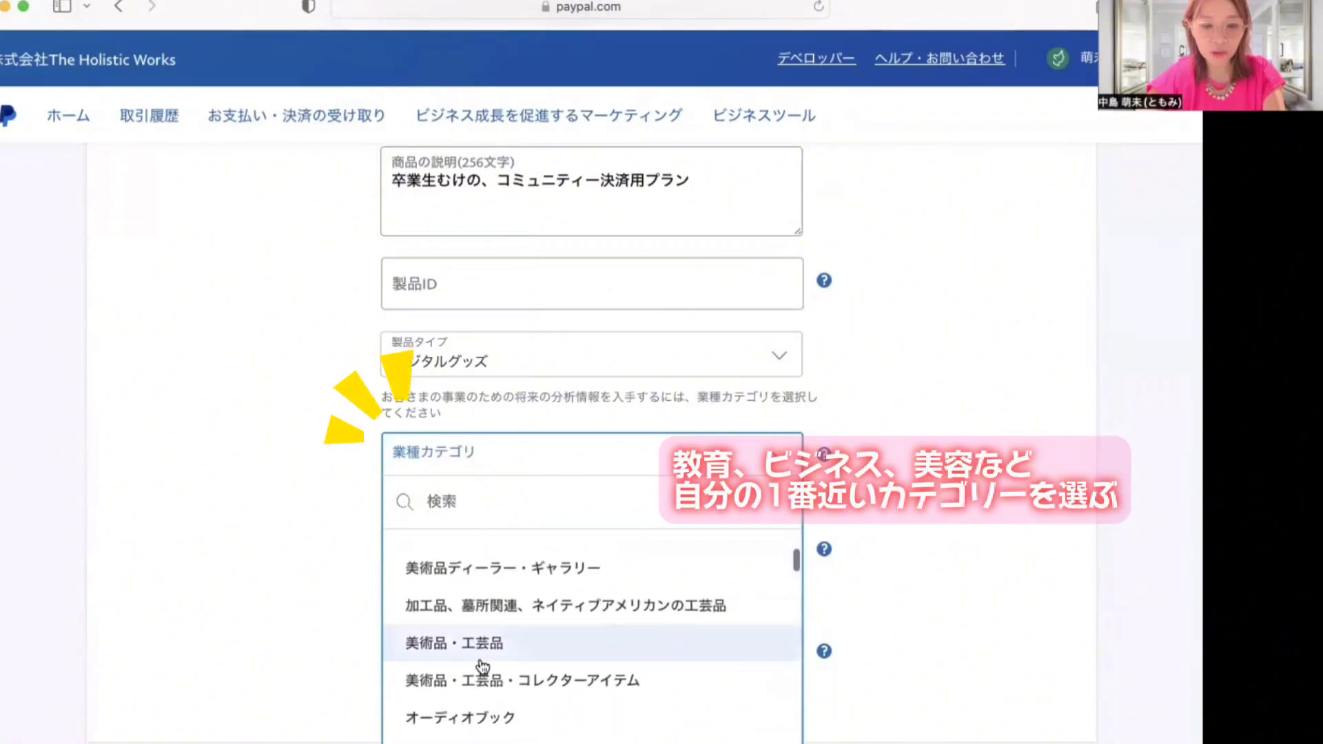
scroll(482, 667, "down", 10)
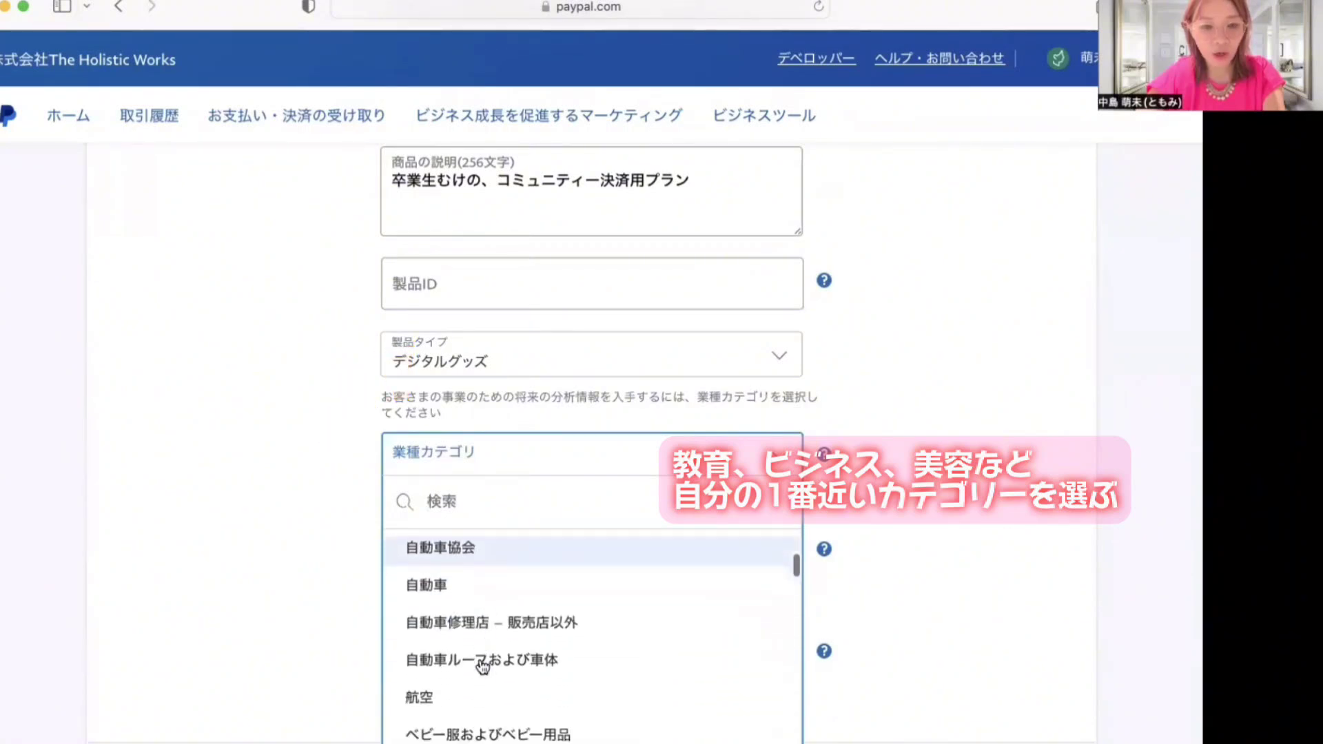
scroll(482, 667, "down", 6)
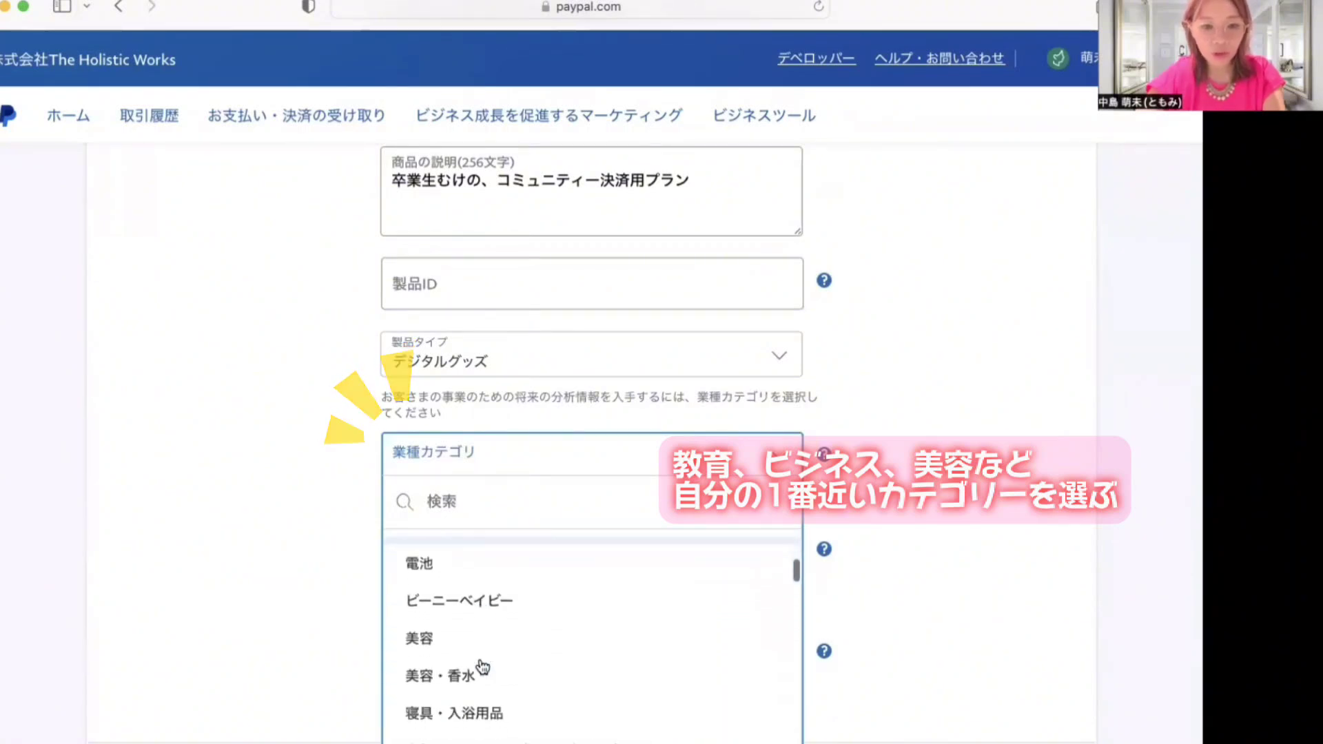
scroll(483, 668, "down", 8)
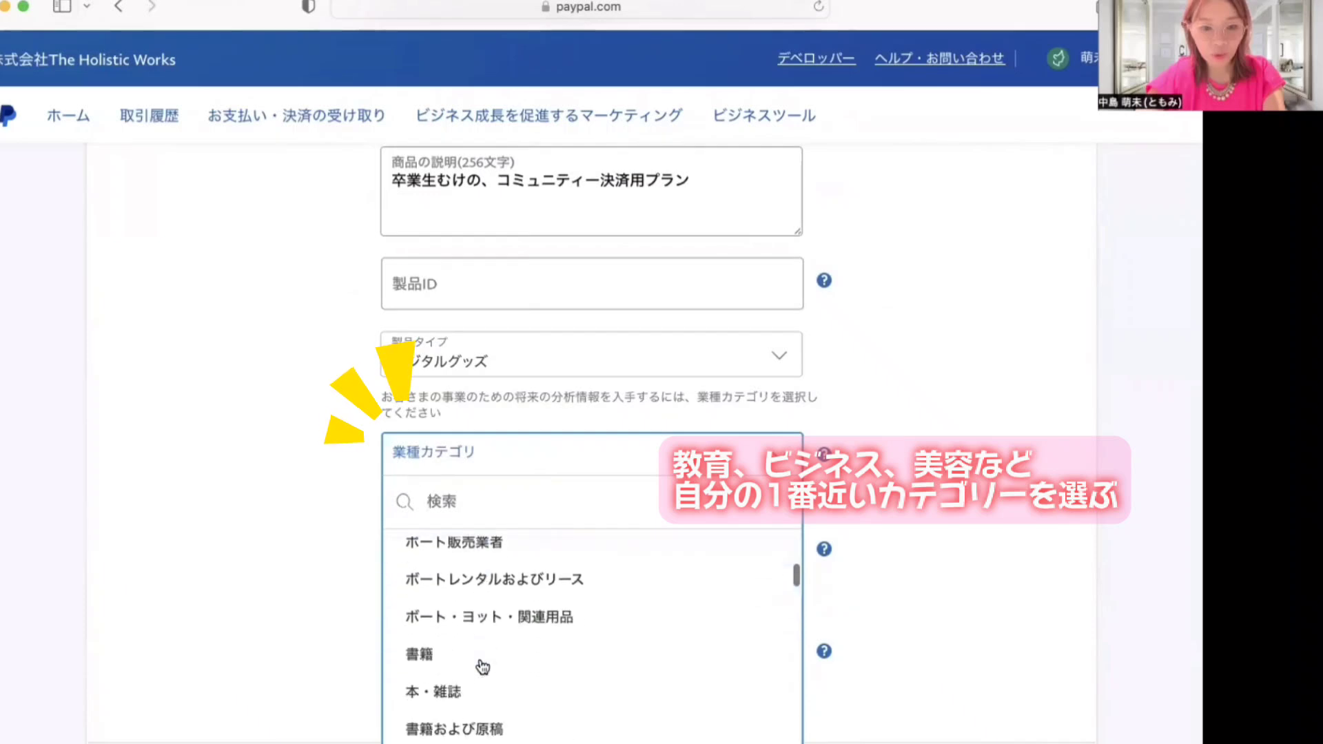
scroll(483, 668, "down", 5)
scroll(482, 667, "up", 4)
scroll(482, 667, "down", 3)
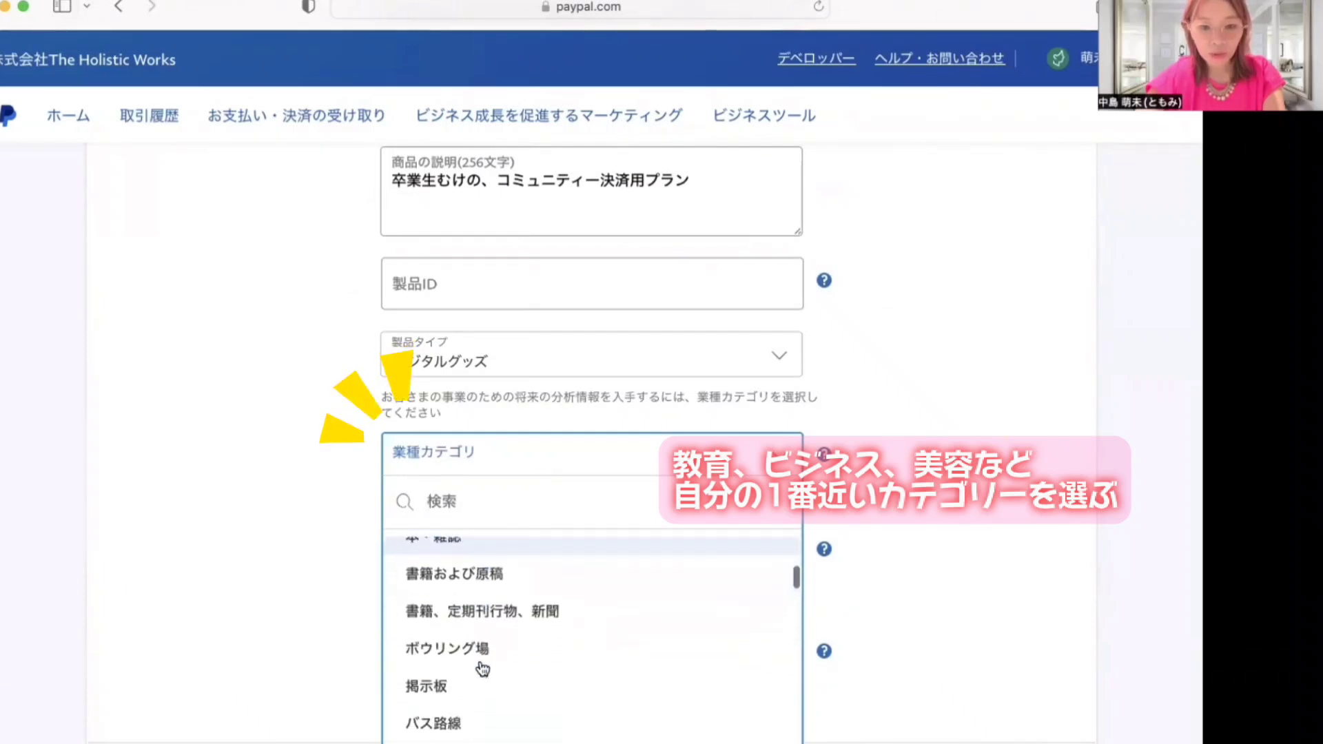
scroll(483, 667, "down", 5)
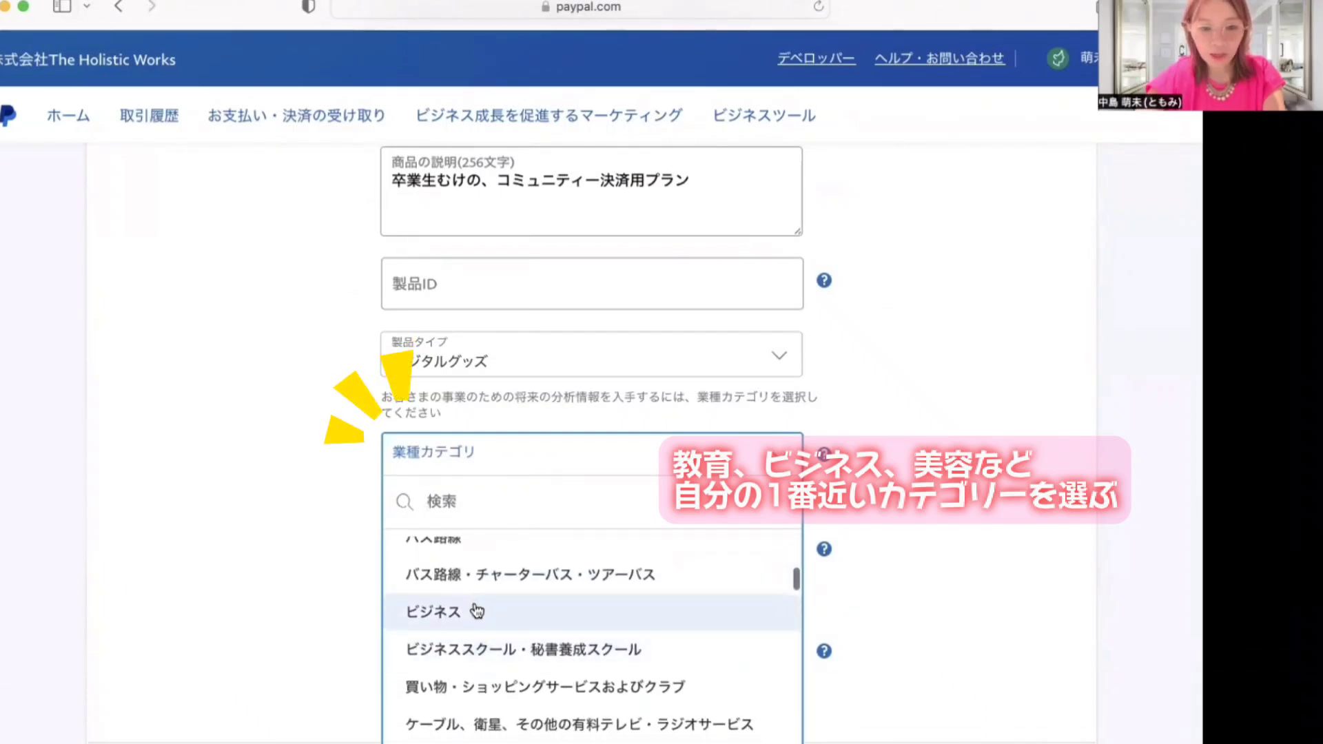
left_click(477, 612)
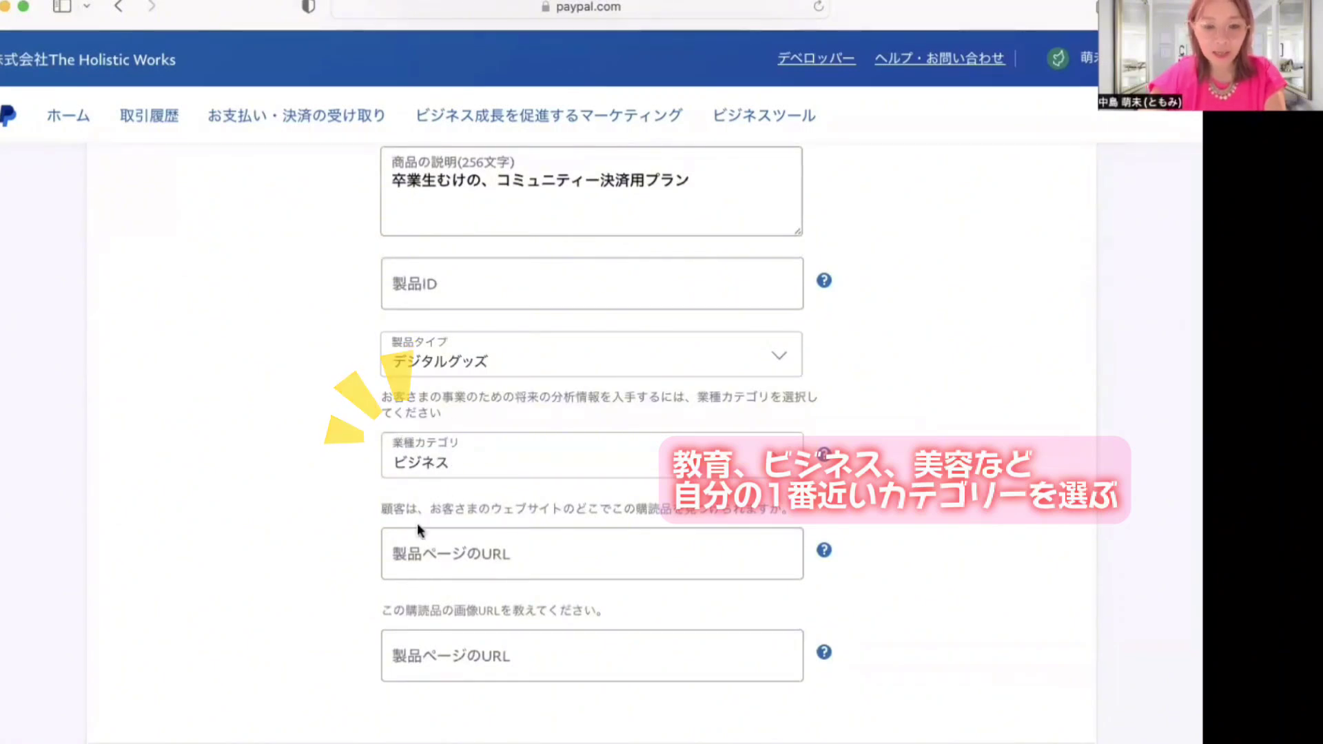
Step: Leave the product page and image URLs empty and submit the new product for the plan
left_click(411, 553)
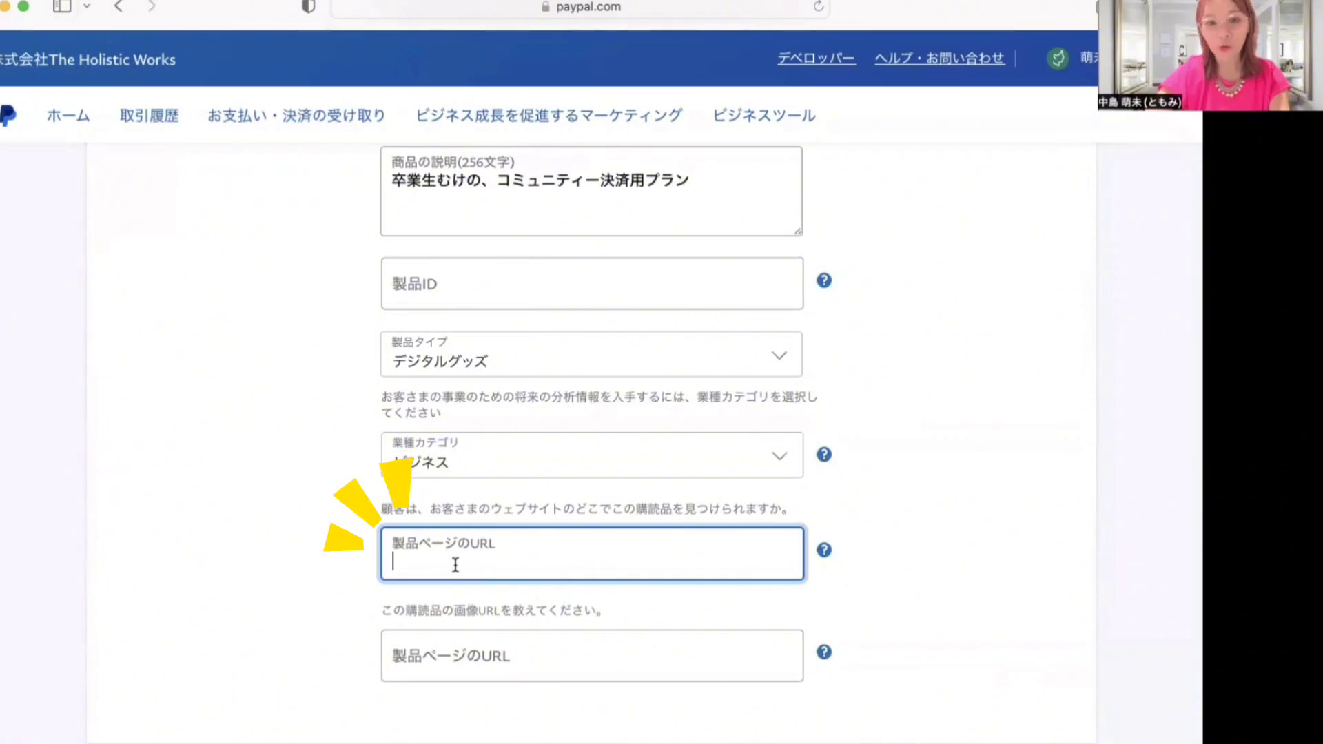
left_click(441, 662)
left_click(312, 657)
scroll(312, 657, "down", 5)
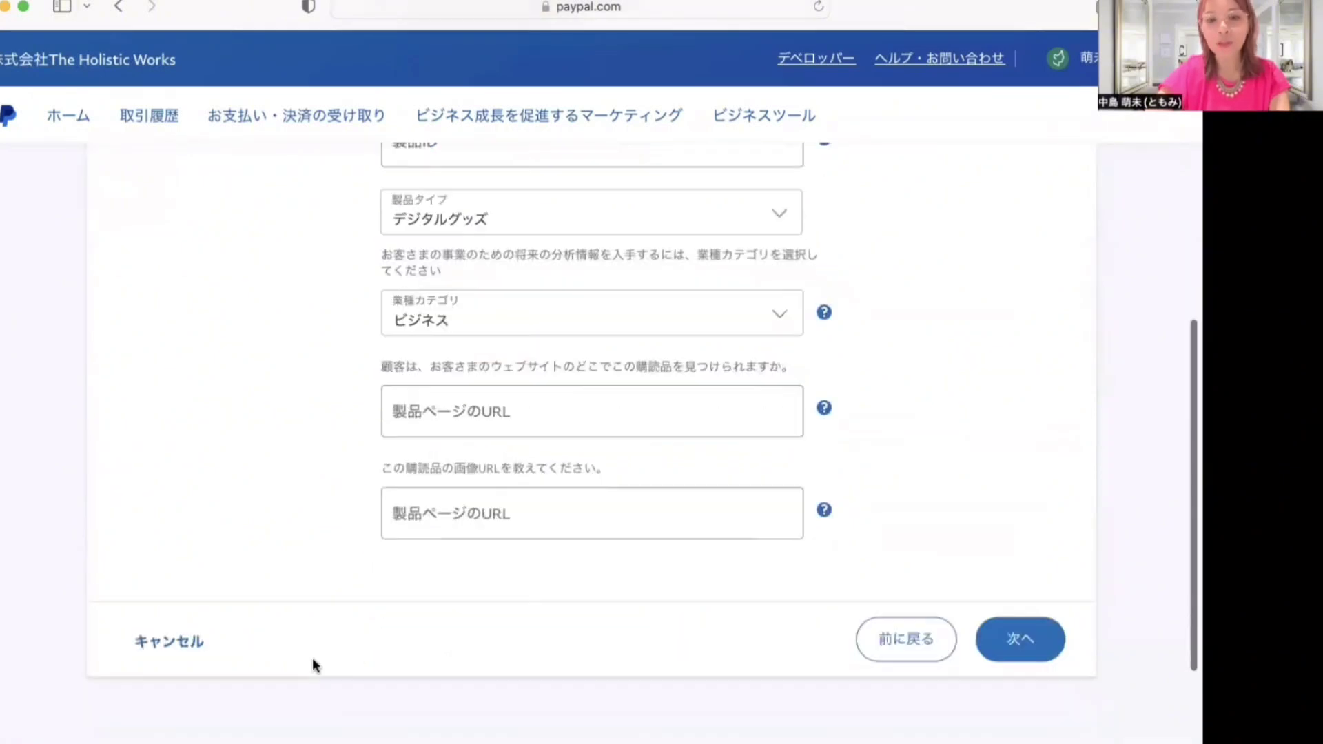
left_click(1020, 525)
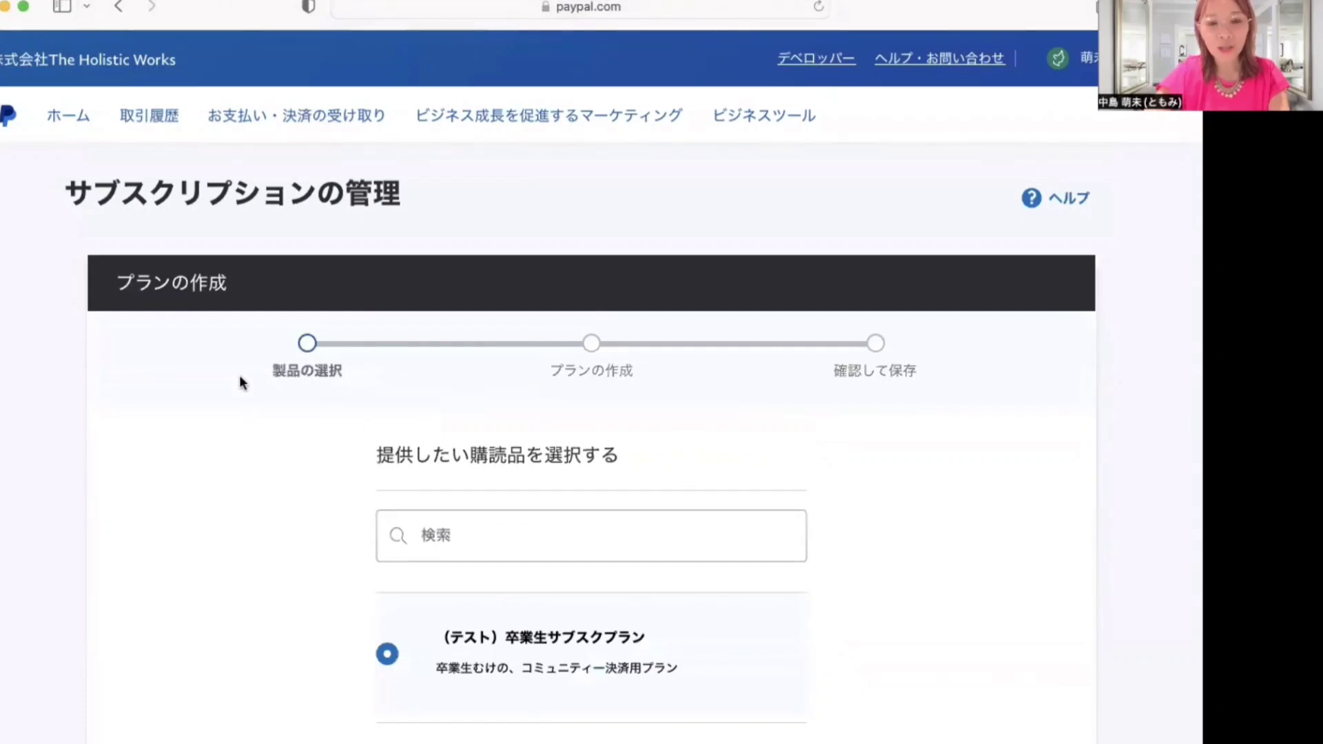
scroll(295, 610, "down", 2)
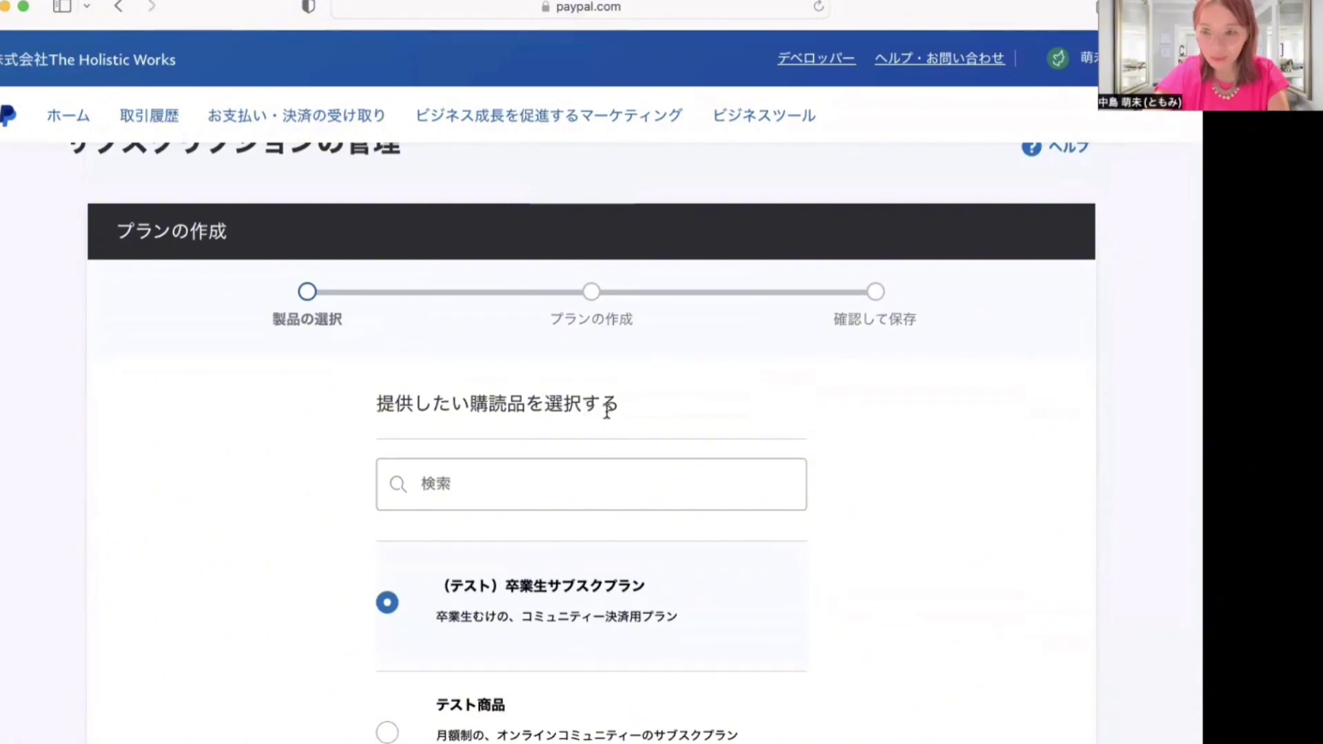
Step: Choose the （テスト）卒業生サブスクプラン product for the plan and continue to the plan creation stage
scroll(345, 513, "down", 2)
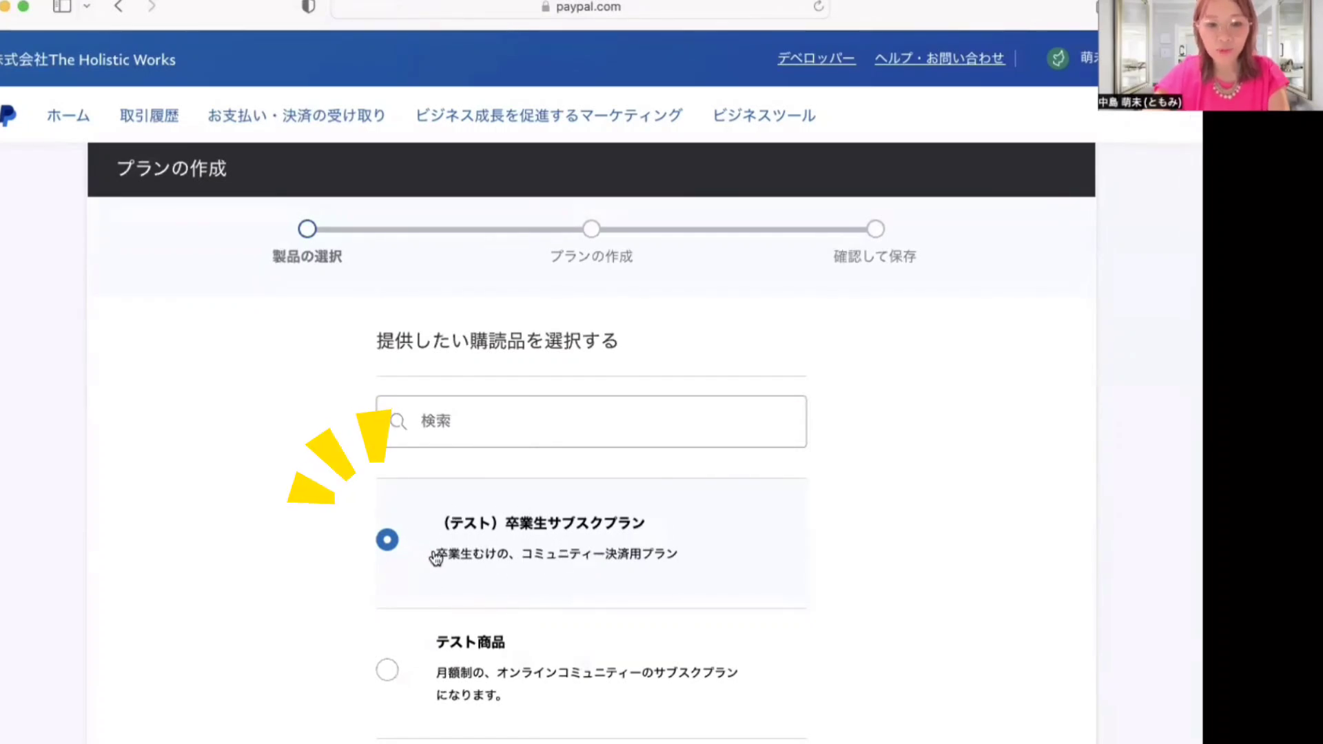
left_click_drag(437, 554, 709, 544)
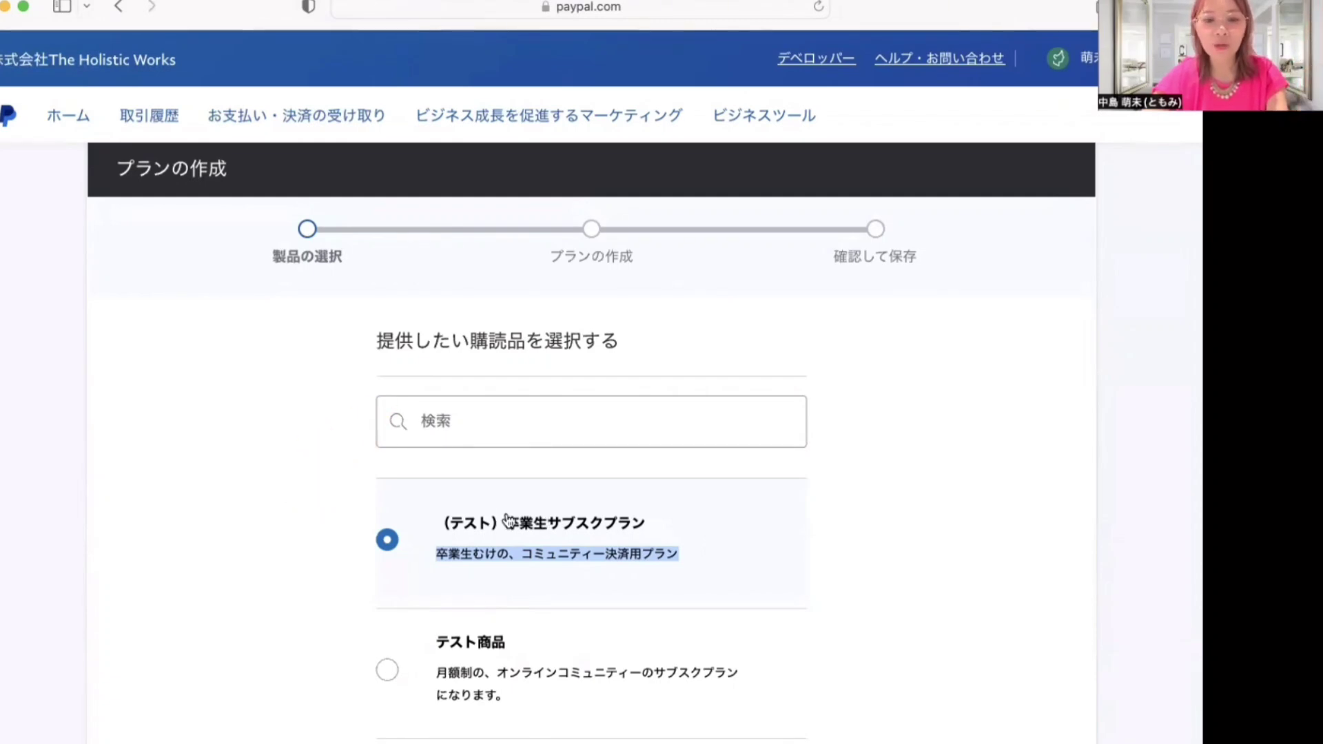
left_click(388, 542)
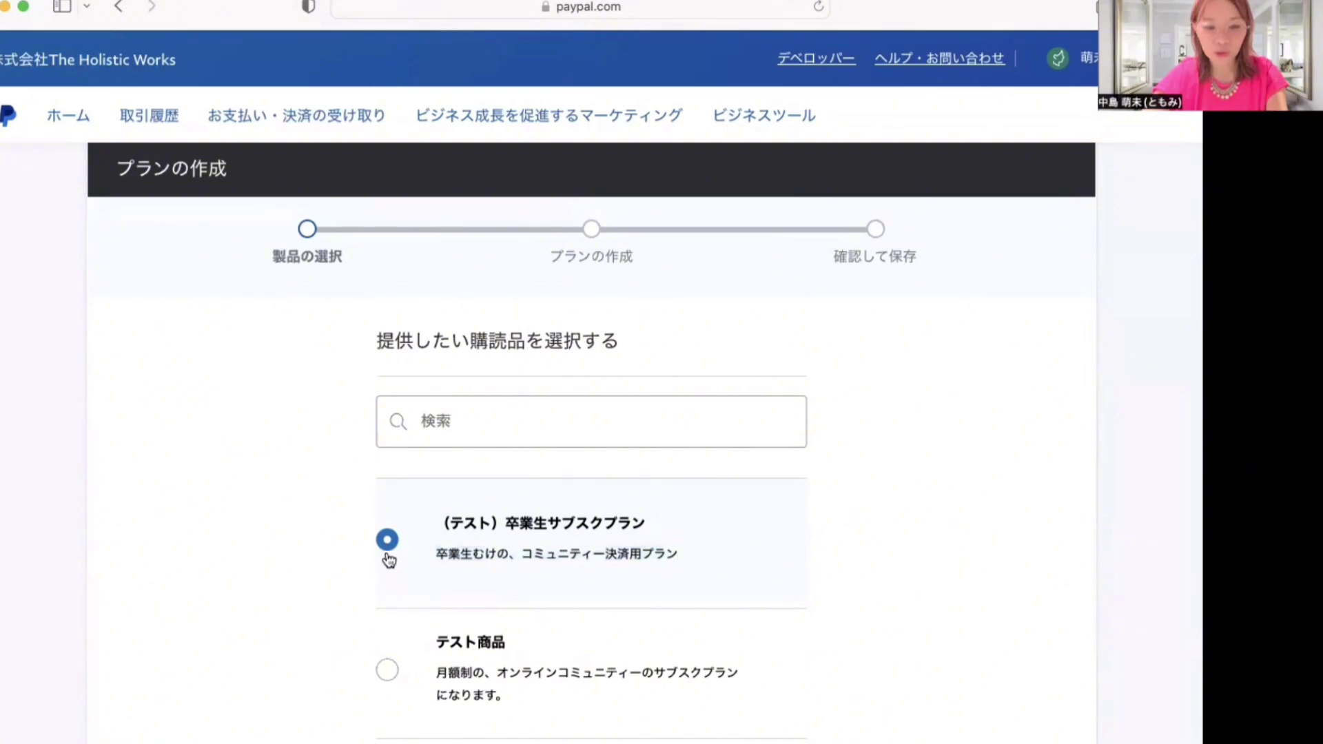
scroll(783, 552, "down", 15)
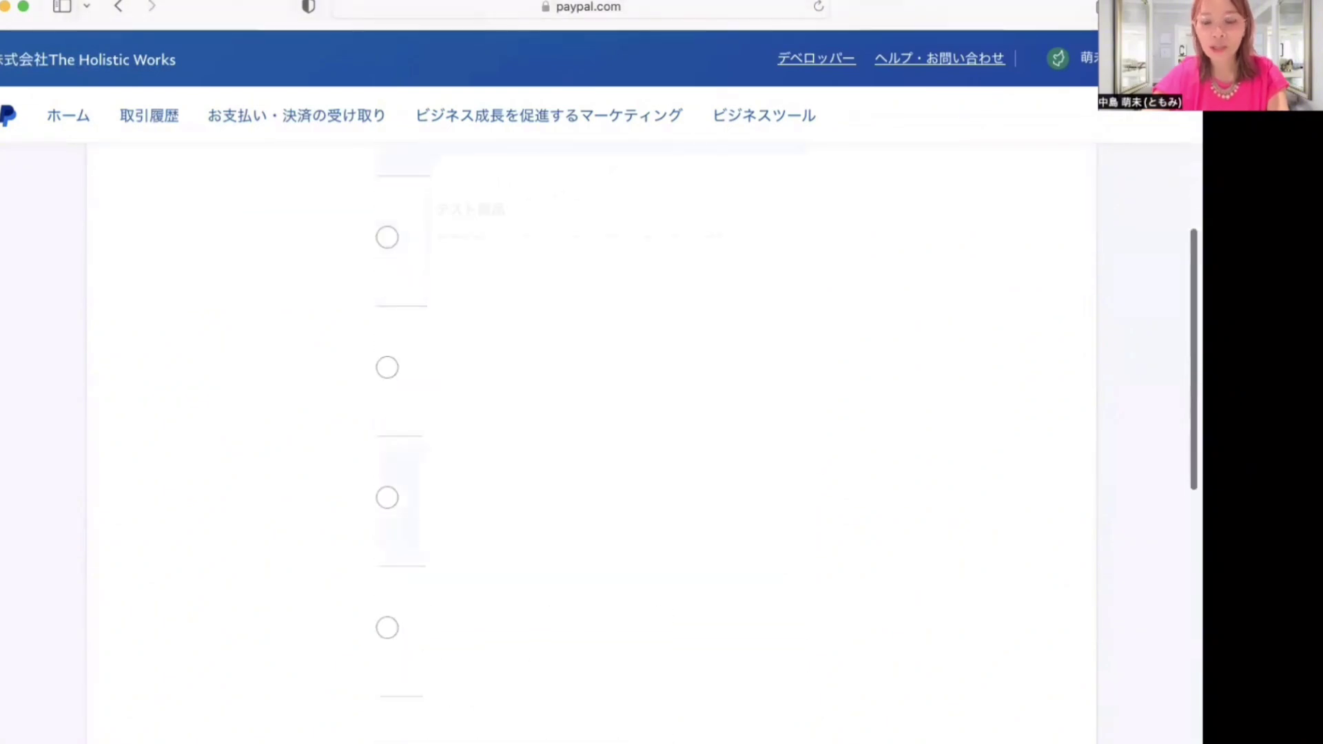
scroll(591, 441, "down", 5)
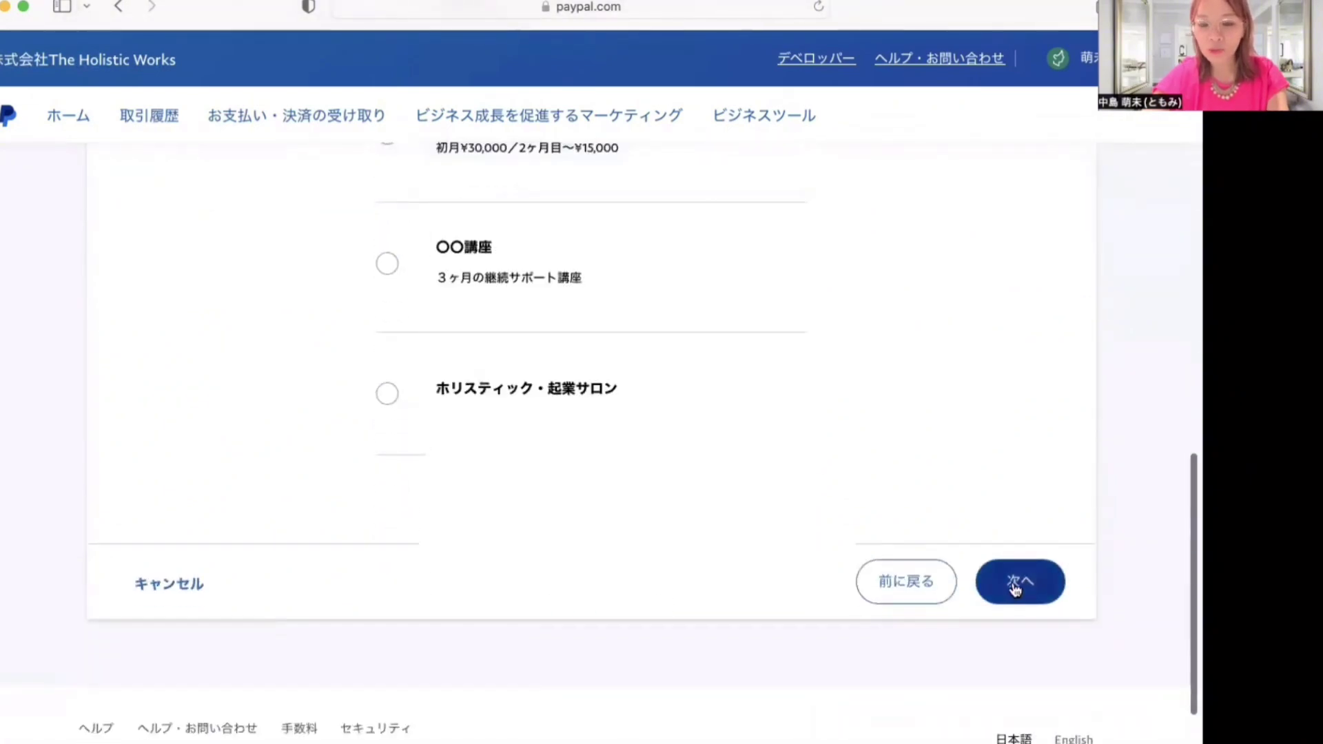
left_click(1041, 597)
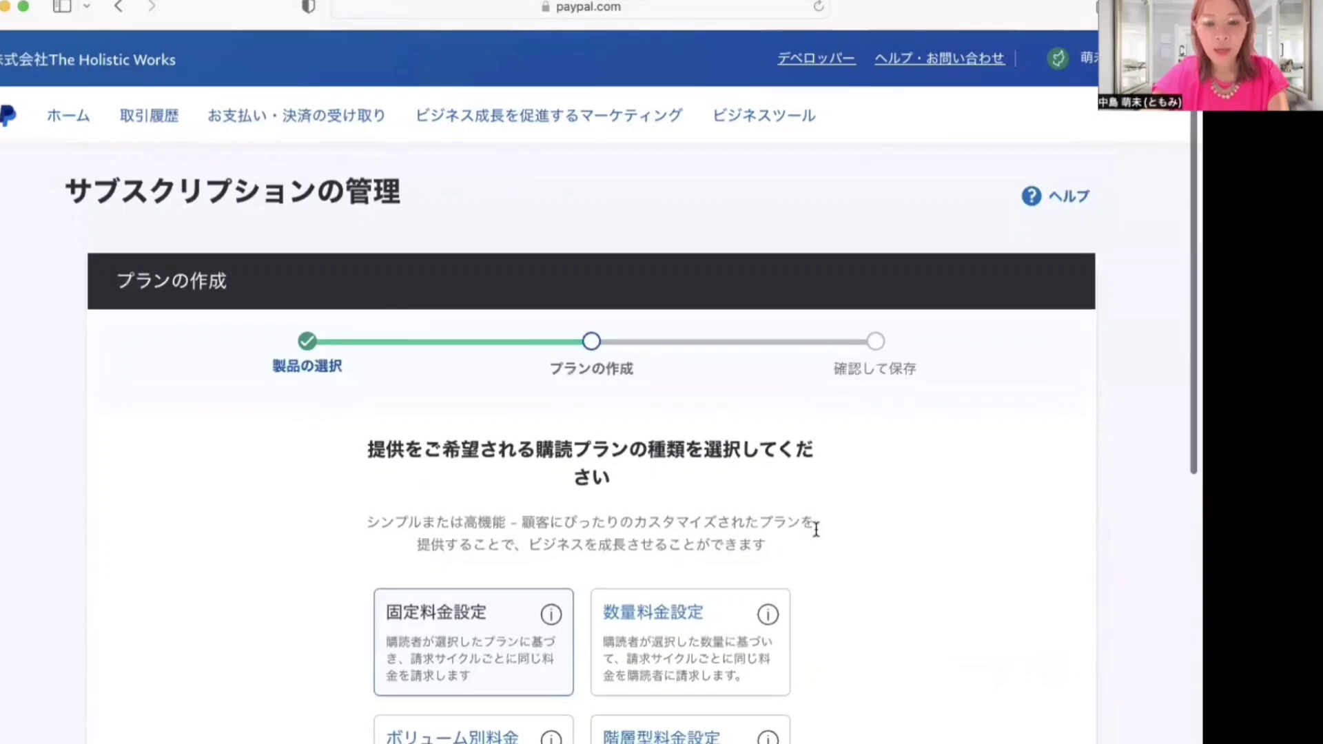
Step: Choose 固定料金設定 as the plan's pricing type and continue to the plan details
scroll(803, 527, "down", 2)
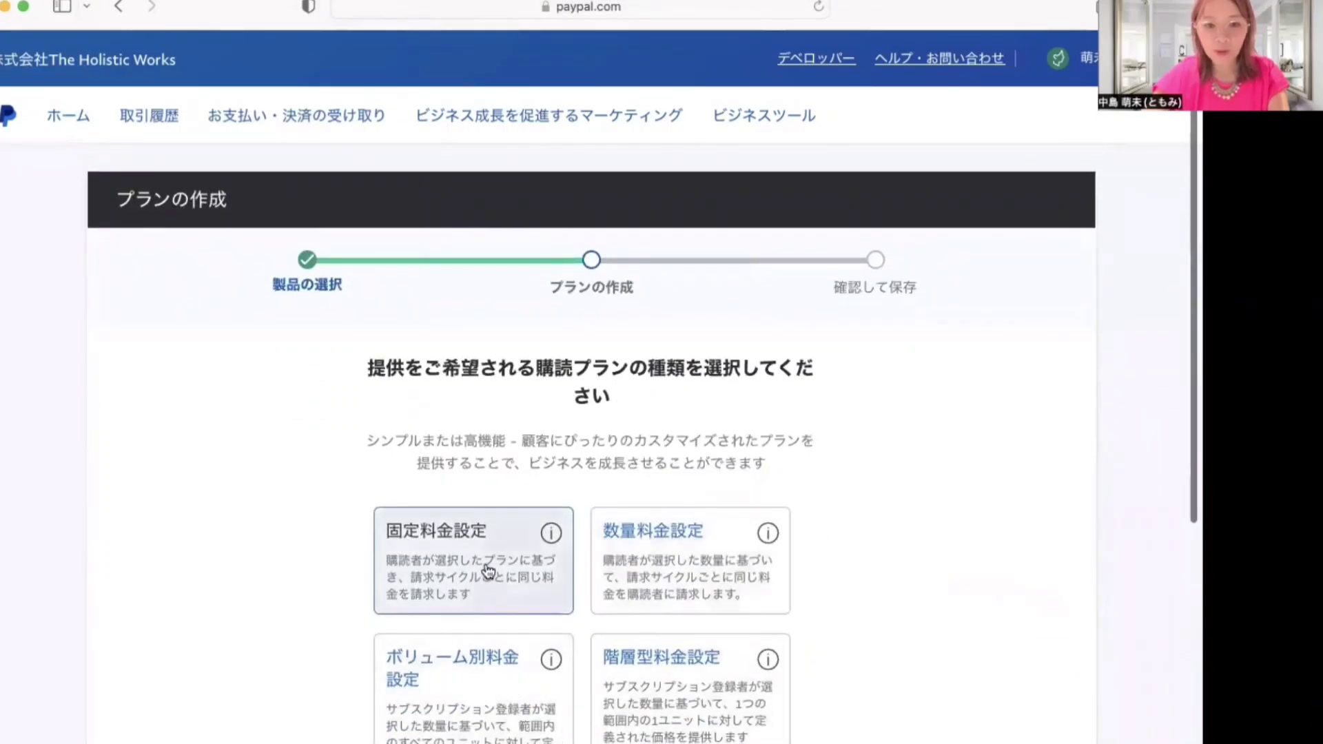
scroll(487, 570, "down", 2)
scroll(487, 569, "down", 5)
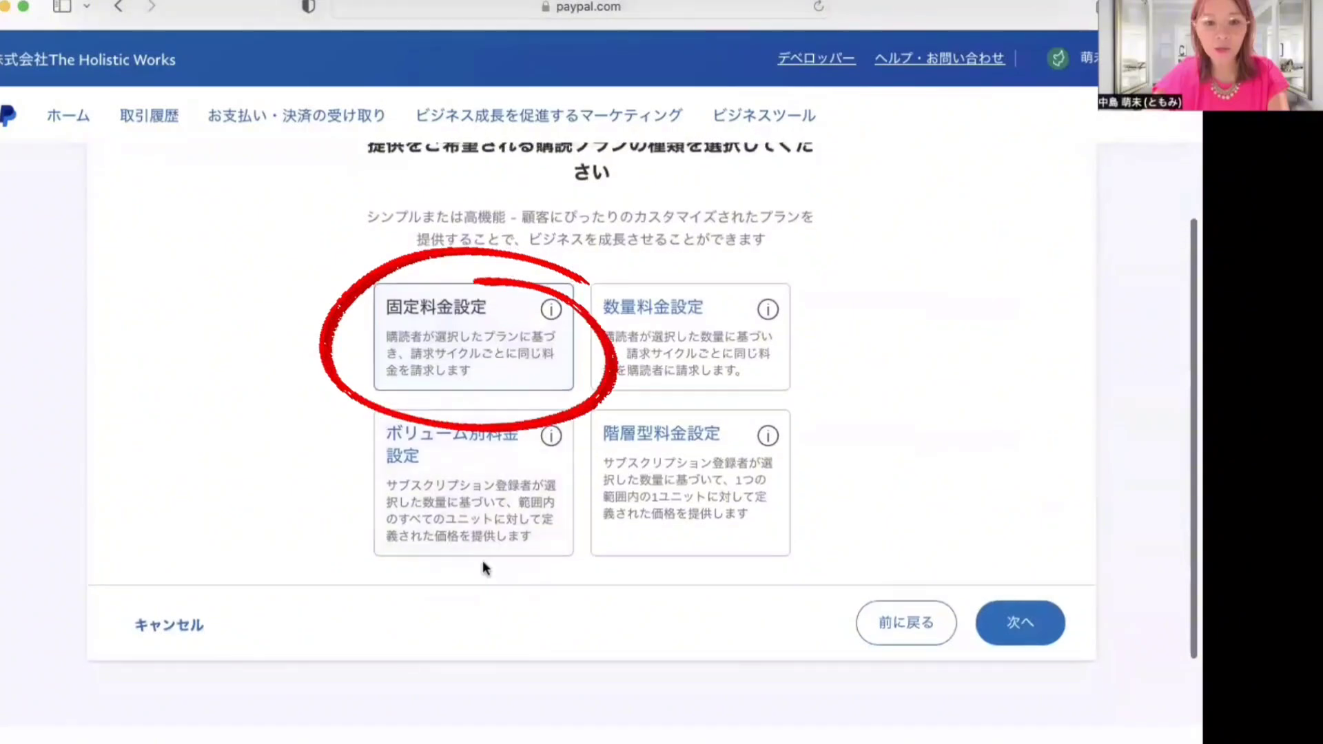
left_click(476, 356)
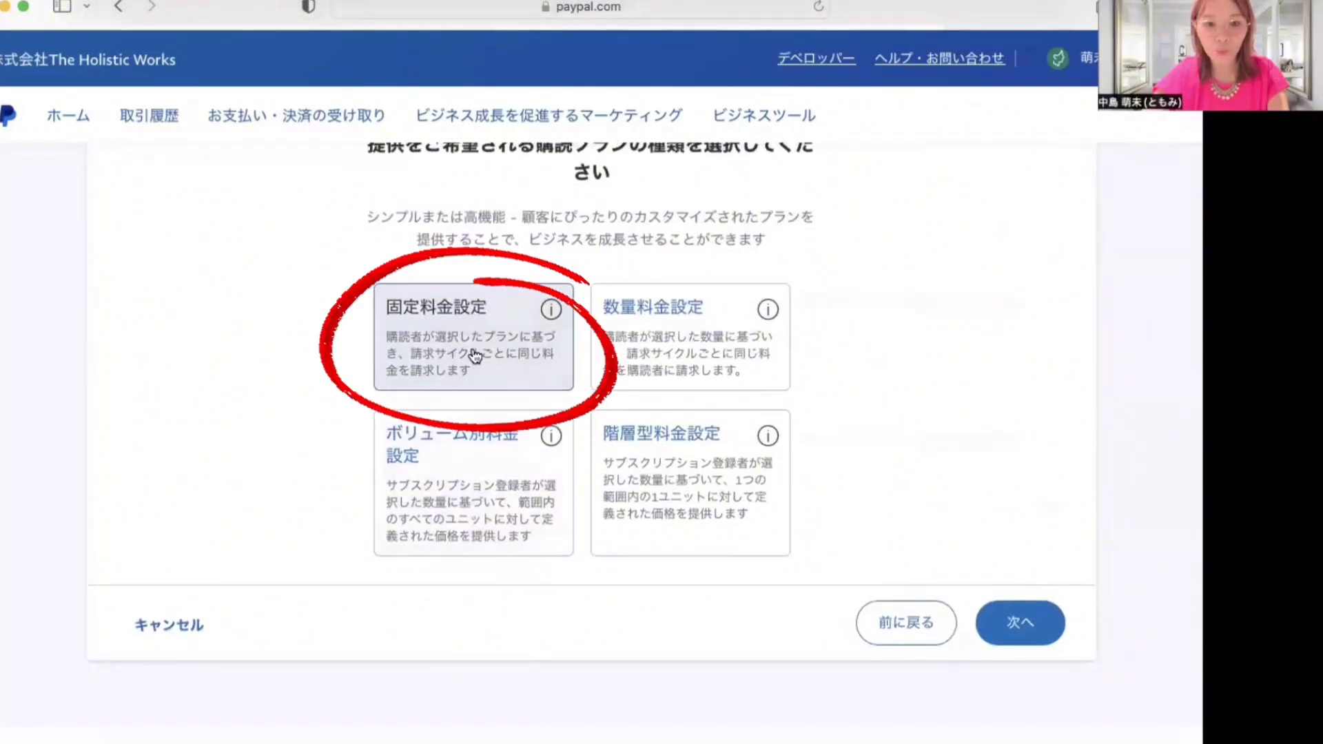
left_click(1015, 624)
Step: Name the subscription plan 基本プラン
scroll(821, 505, "down", 3)
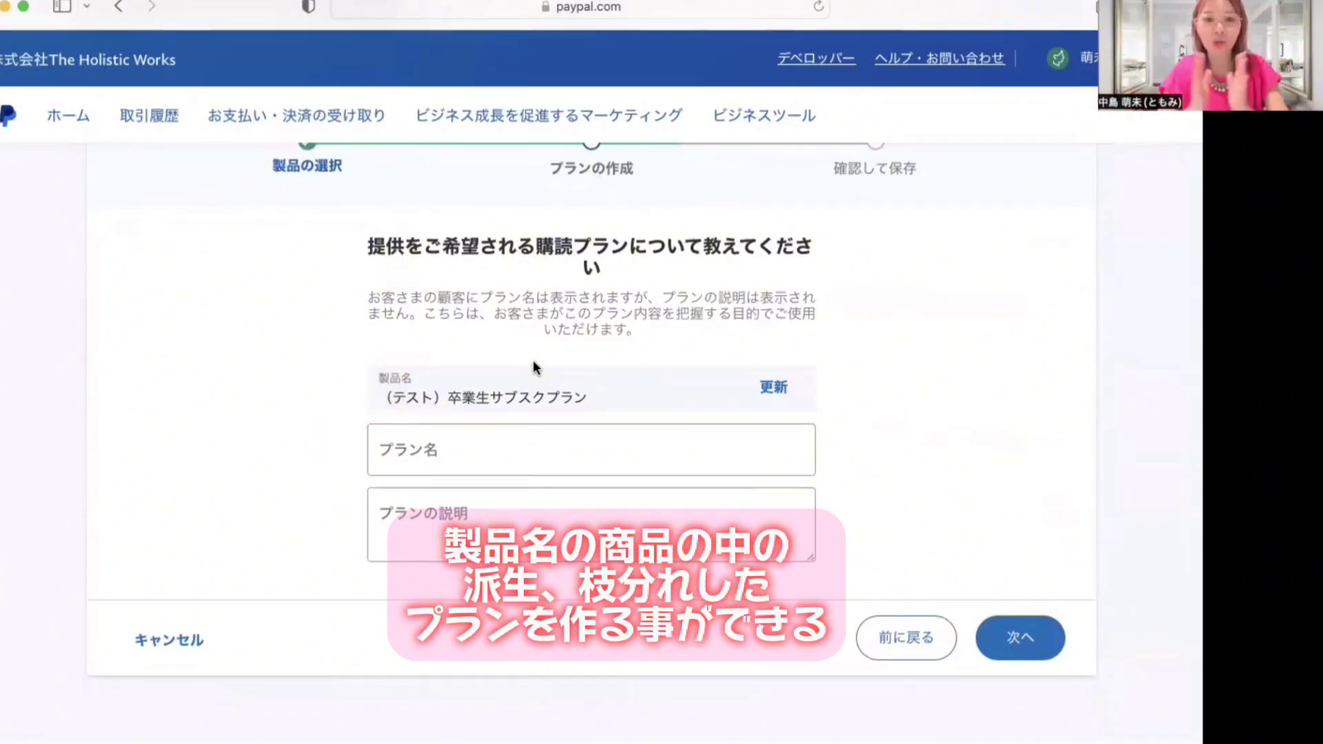
left_click(487, 456)
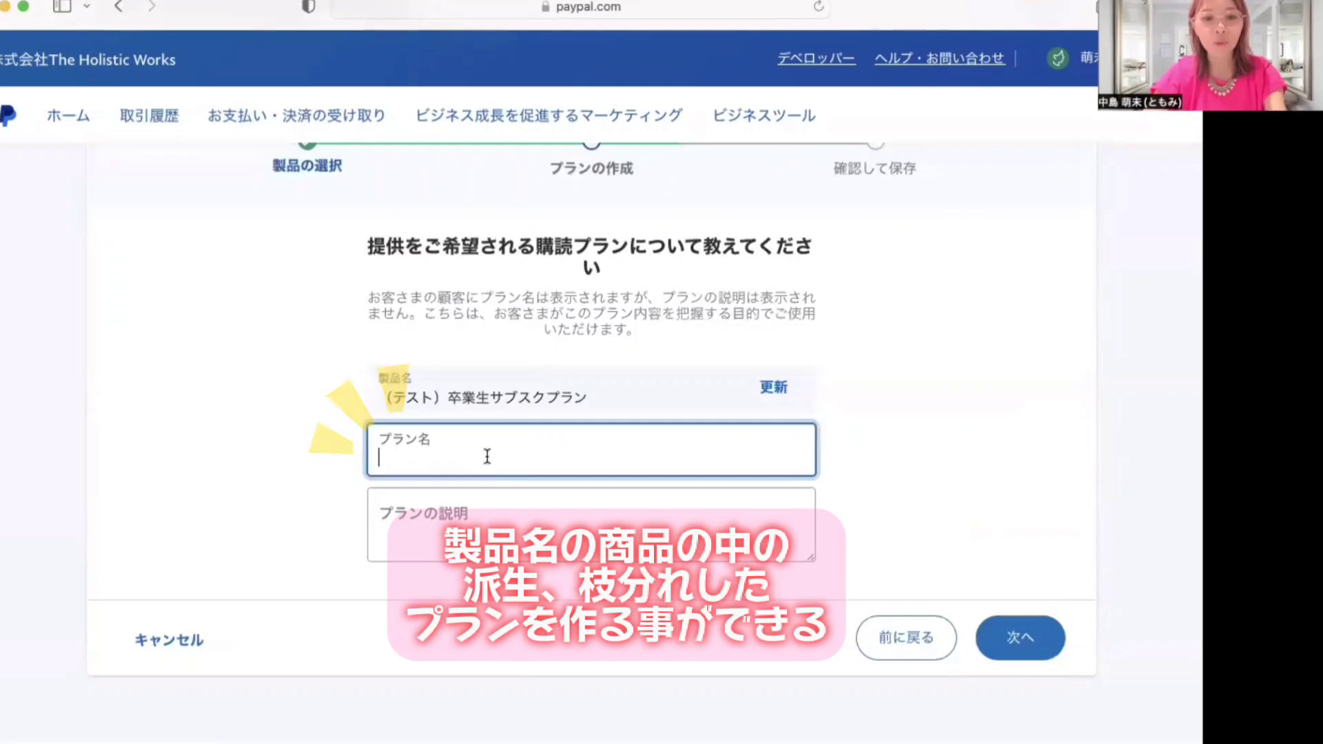
type("s基本プラン")
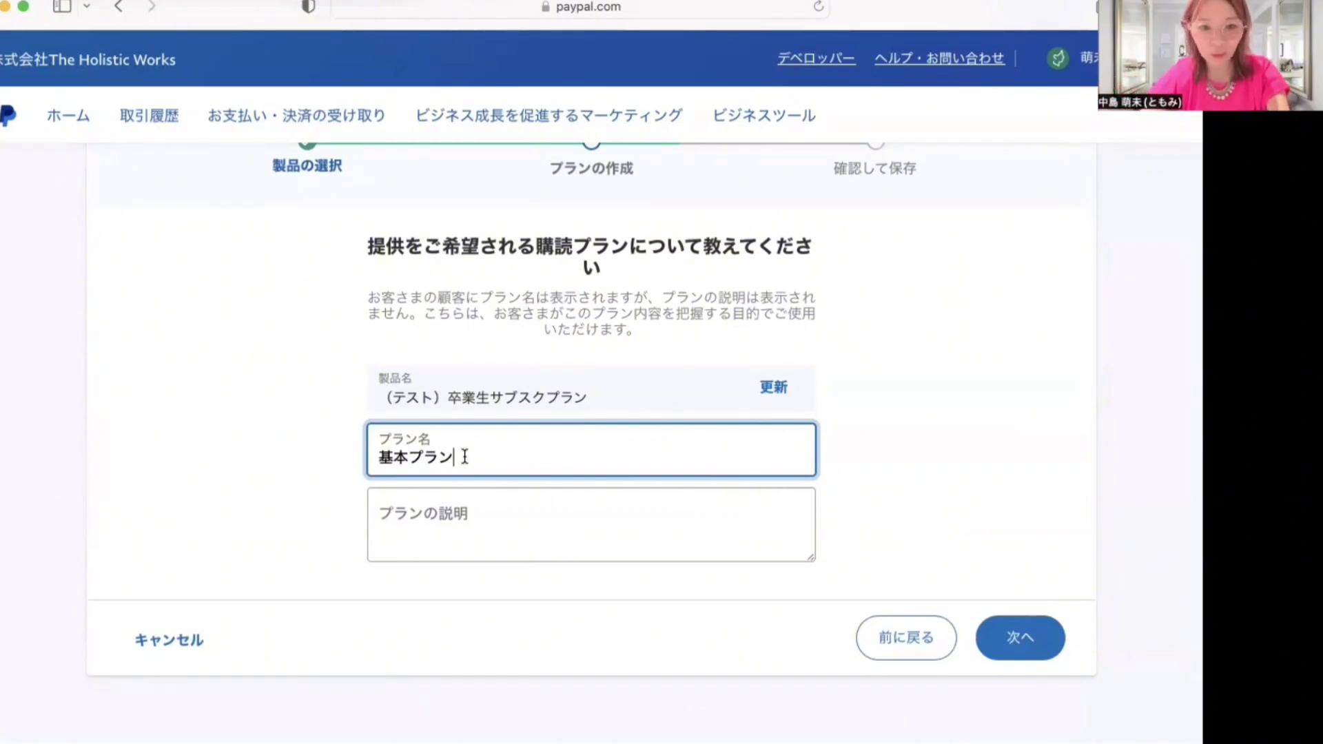
Step: Leave the plan description empty and continue to the pricing settings
left_click(445, 531)
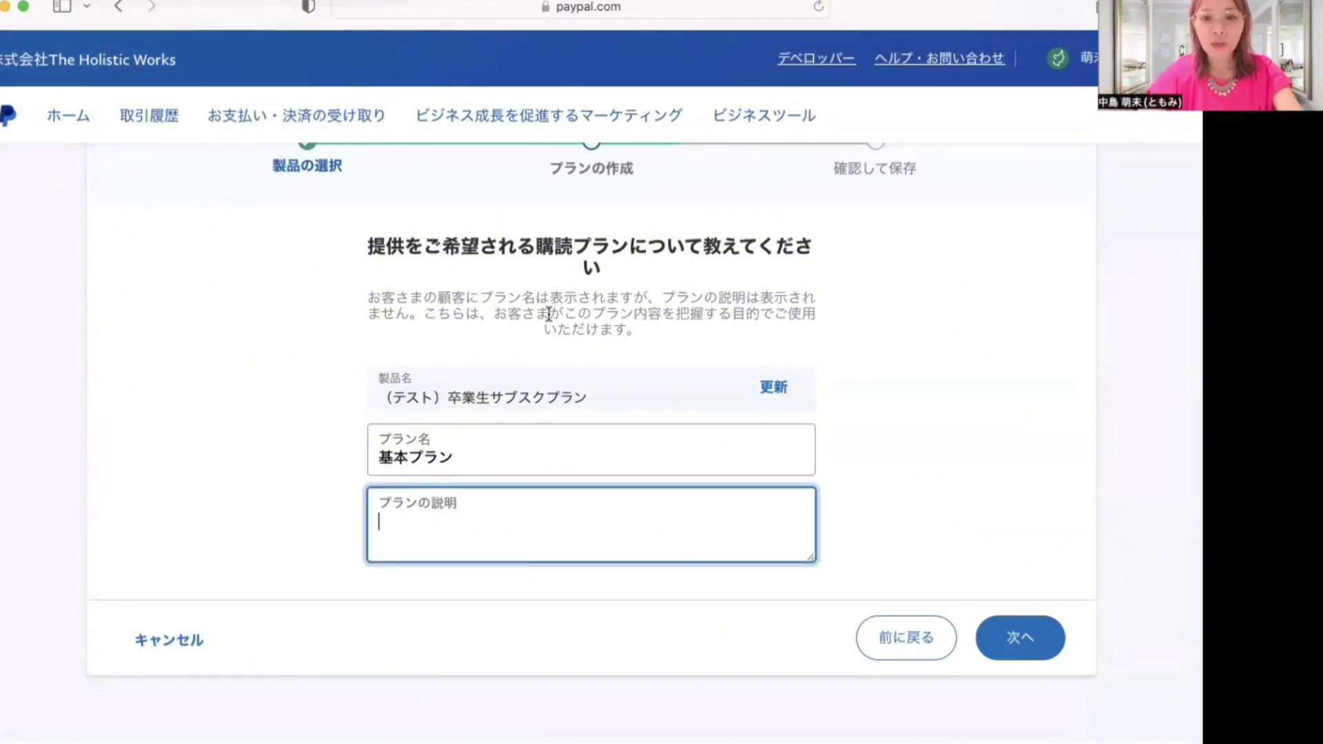
left_click_drag(663, 298, 676, 335)
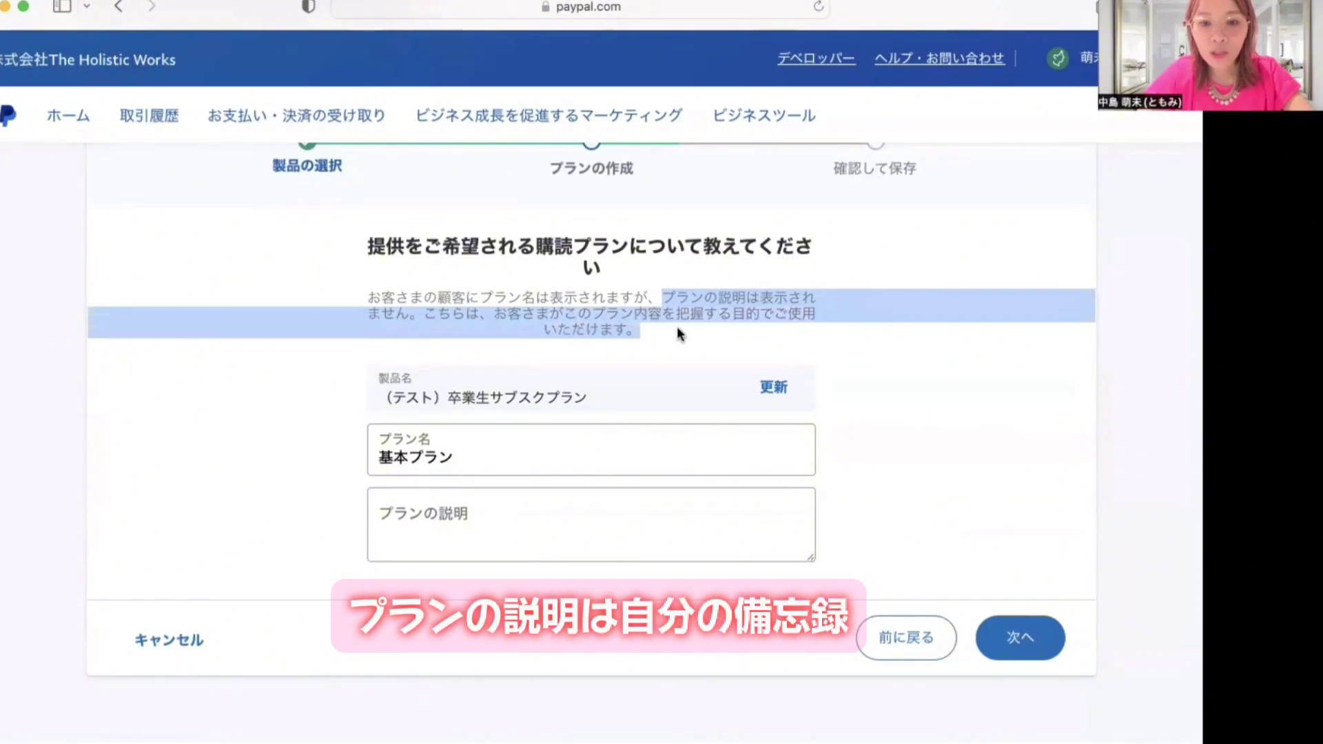
left_click(400, 513)
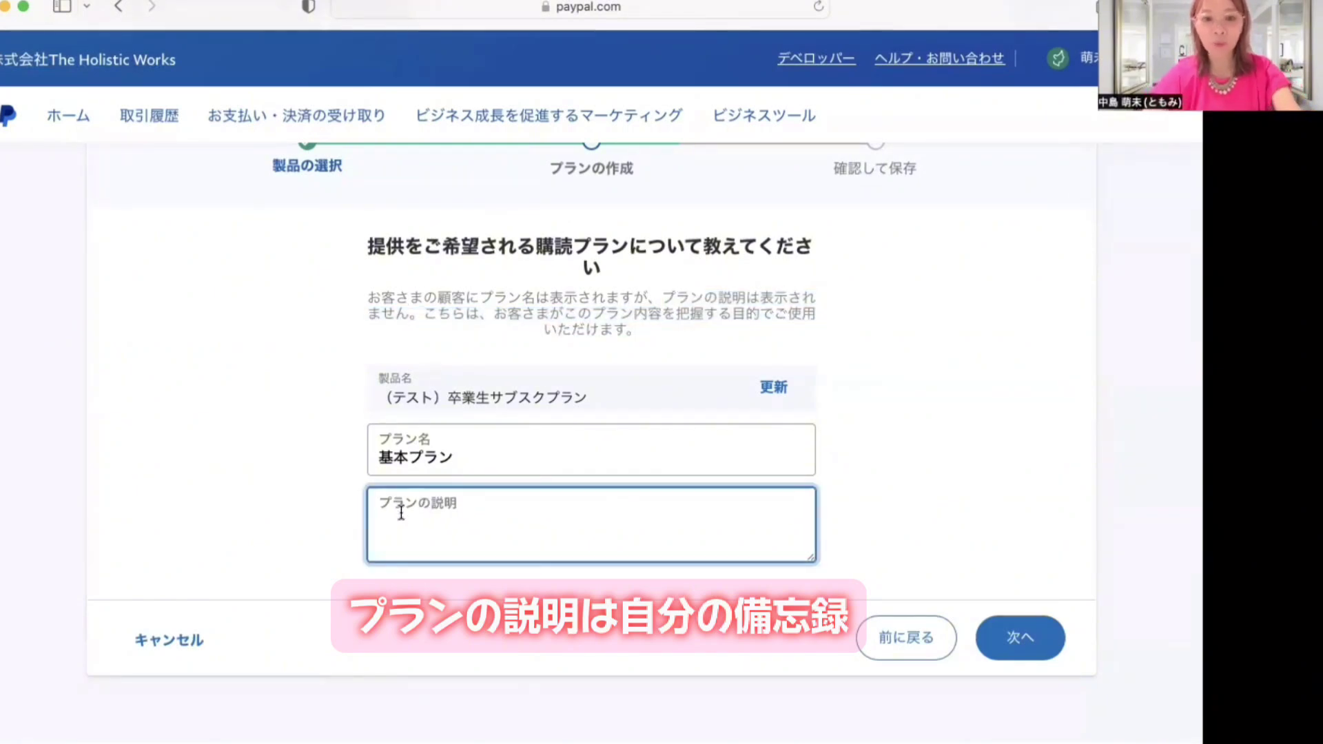
type("基本の")
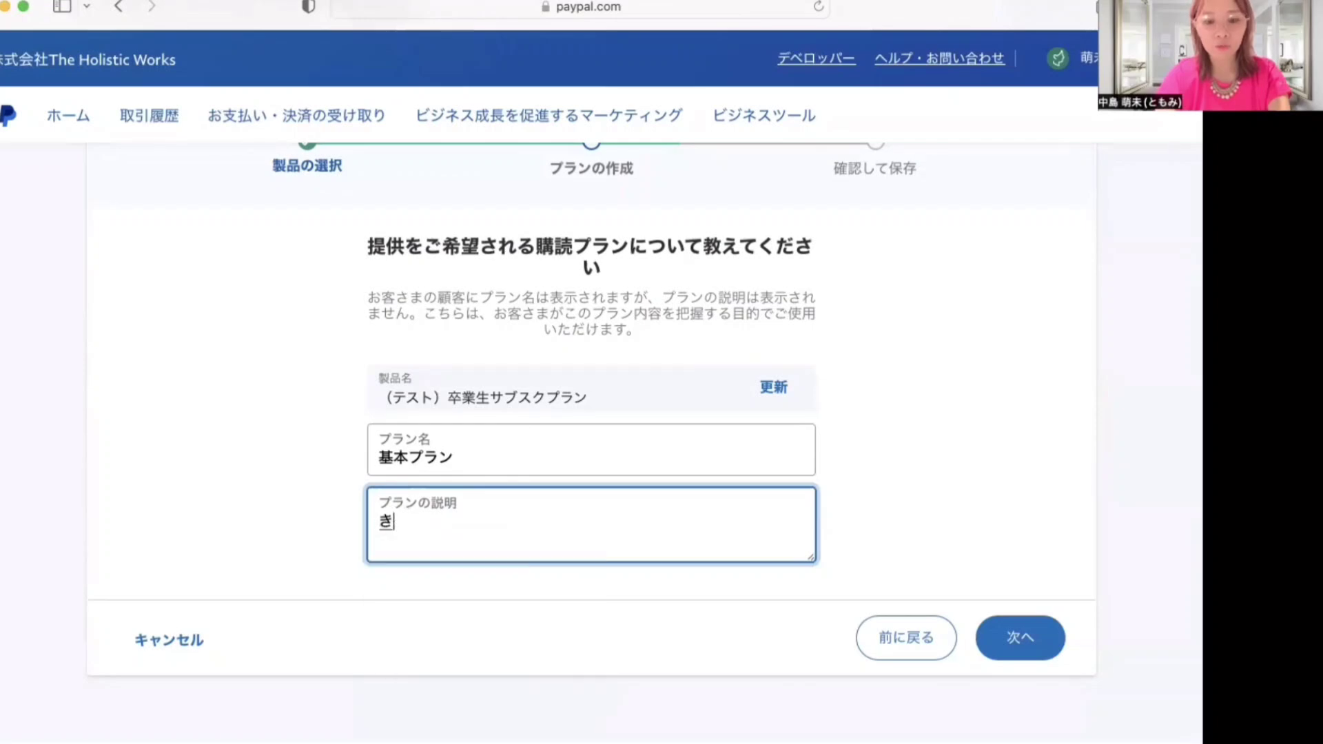
key("BackSpace")
key("BackSpace")
key("BackSpace")
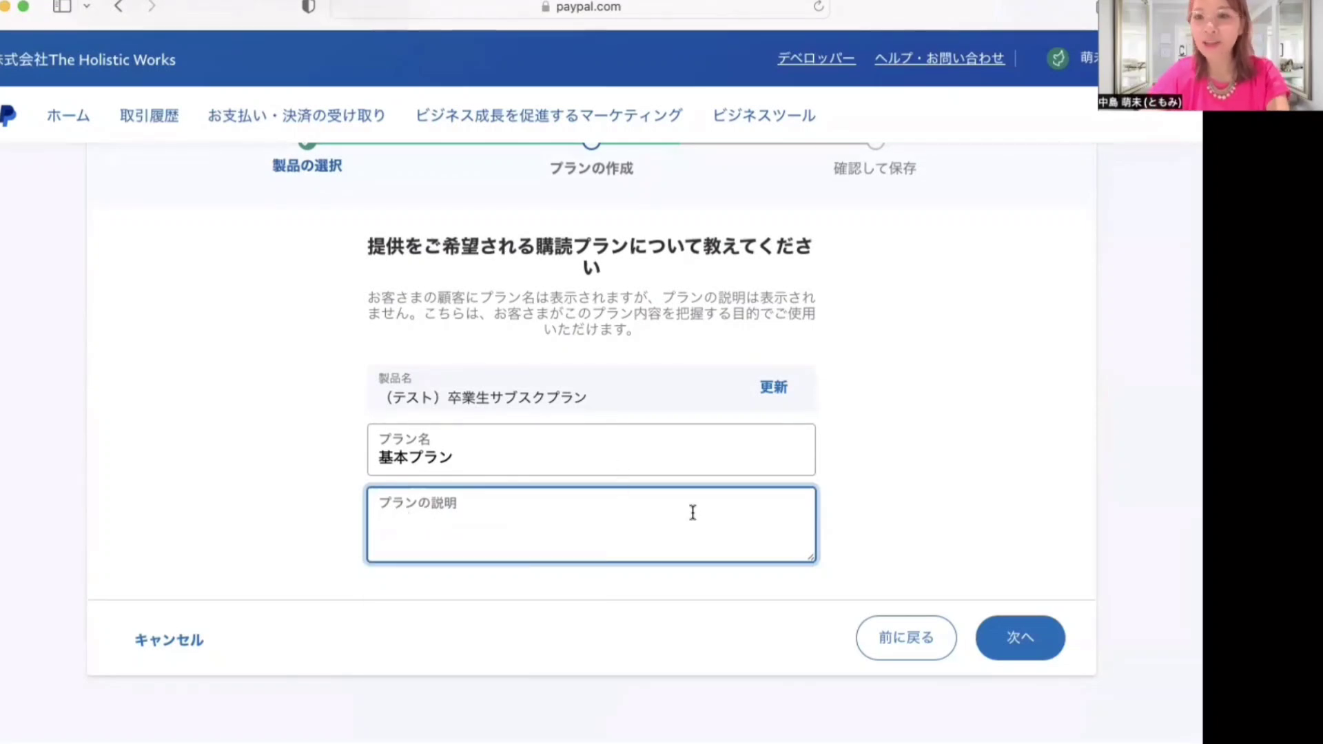
left_click(1032, 648)
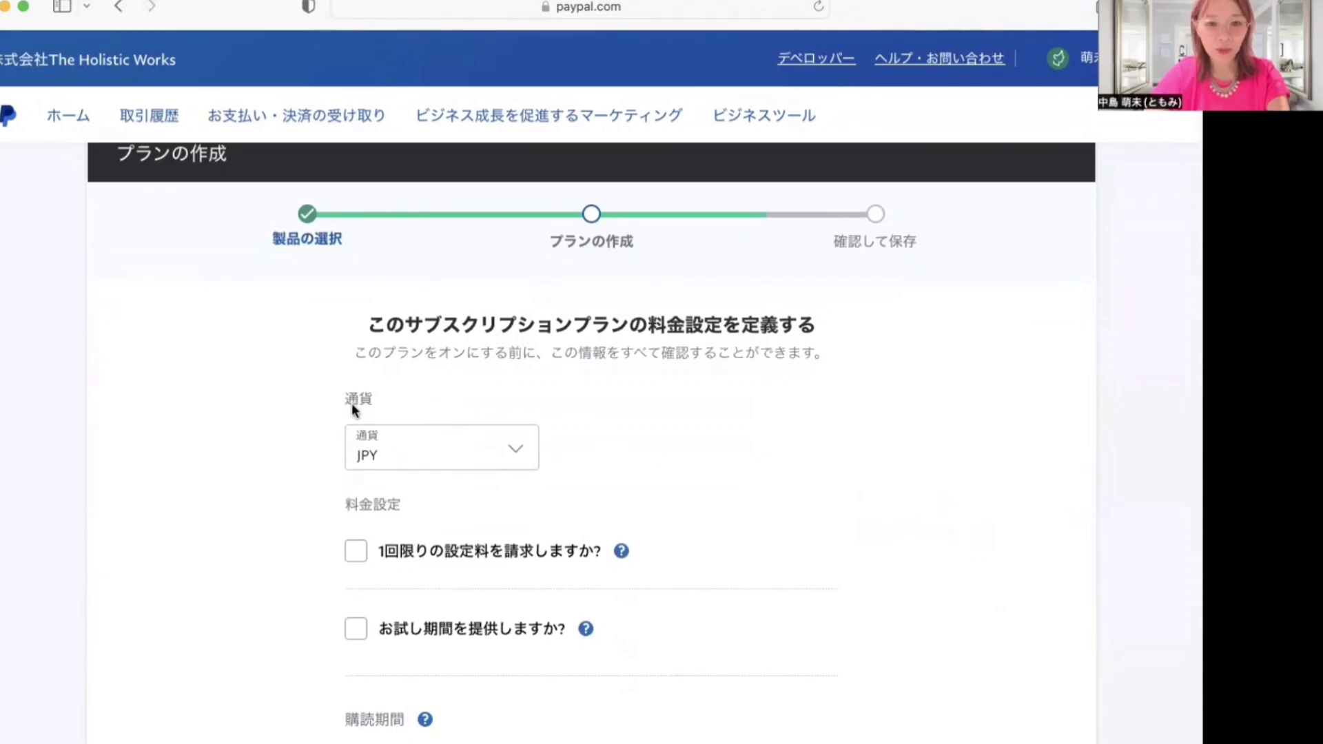
Step: Offer a trial period with a fee of ¥0 charged every 1 ヶ月, without a one-time setup fee
scroll(304, 474, "down", 3)
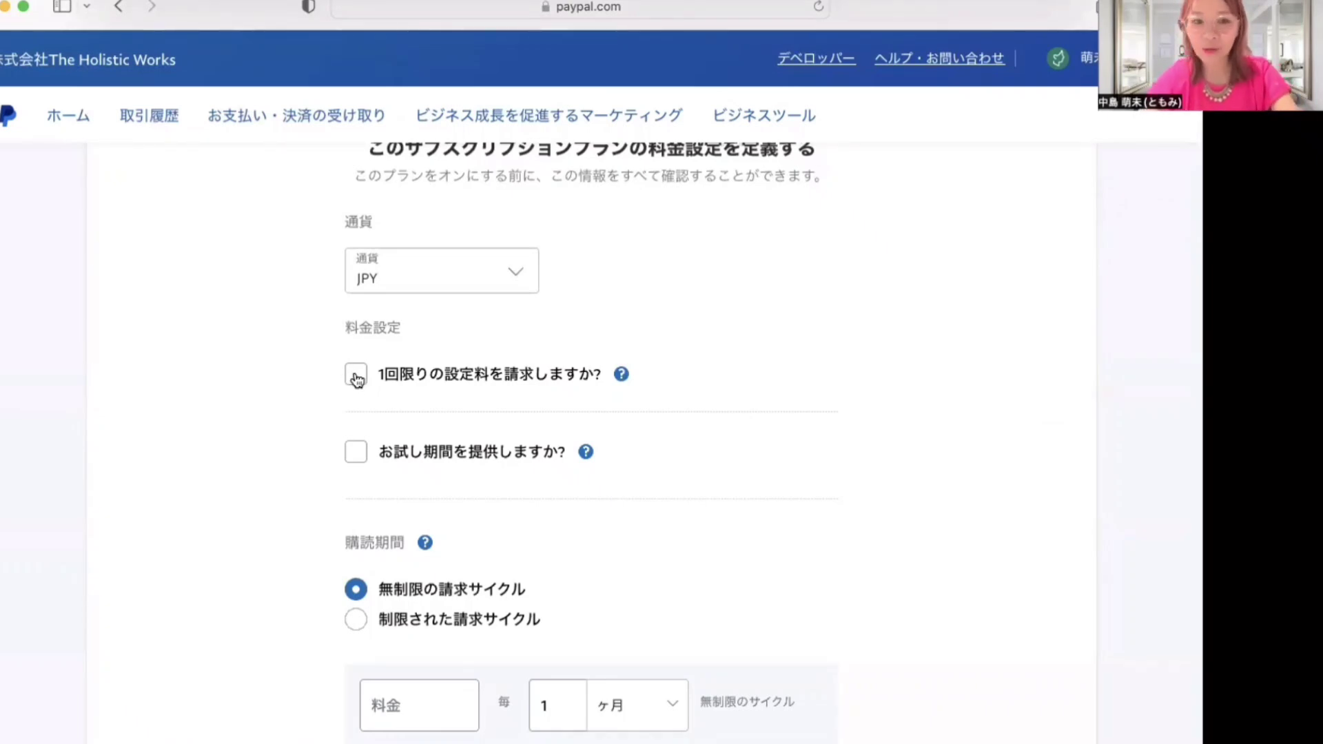
left_click(357, 453)
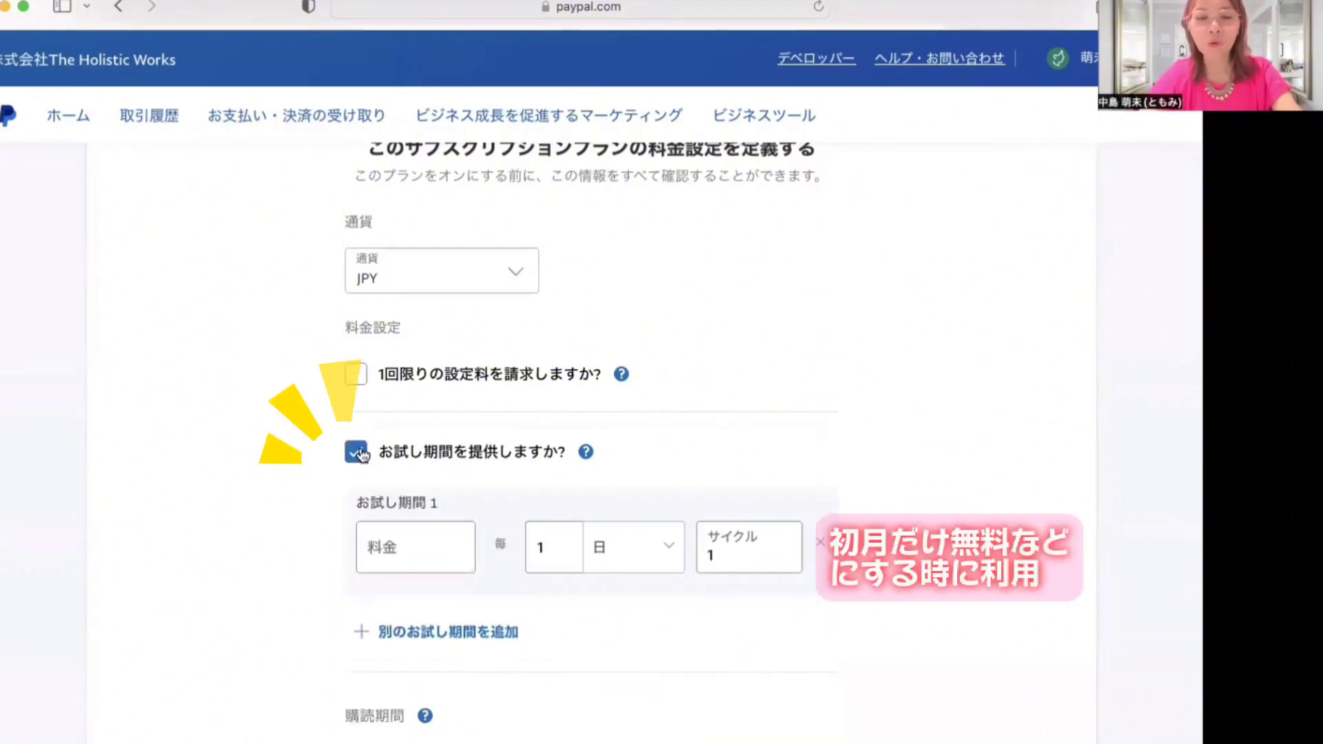
left_click(420, 549)
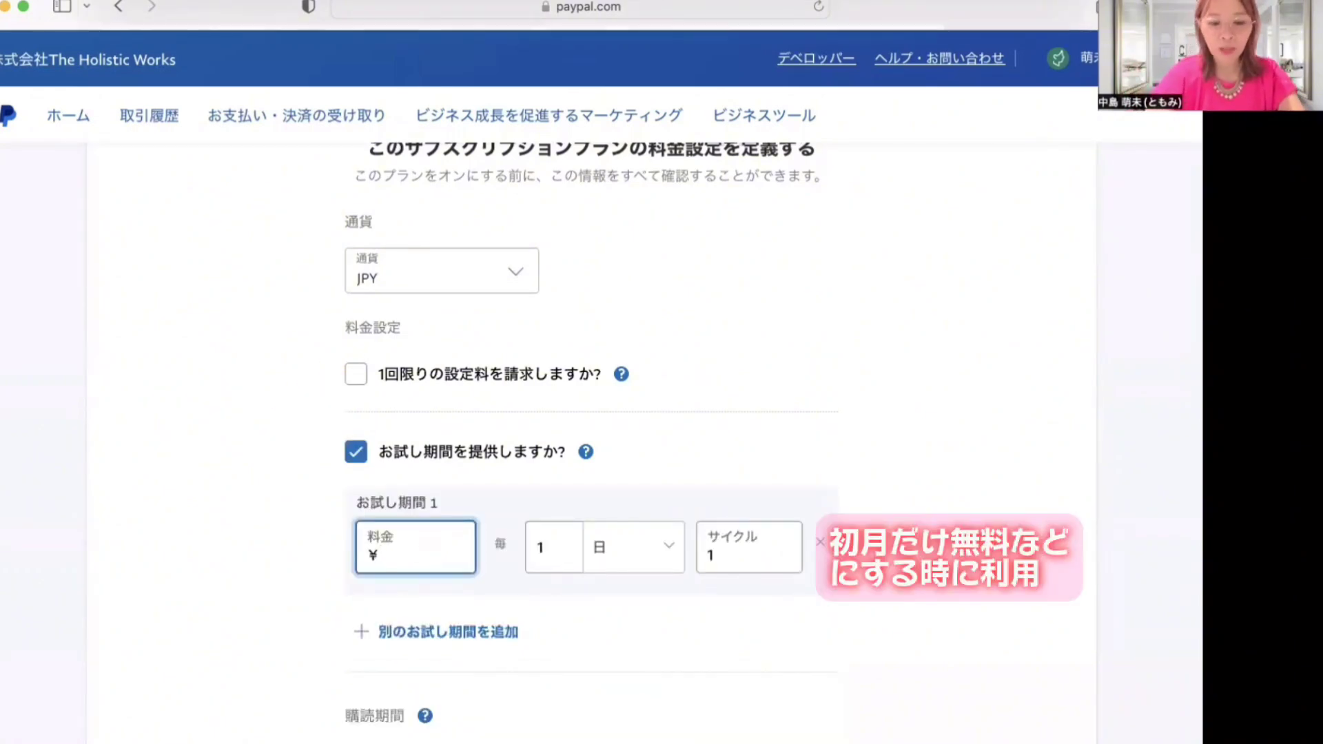
type("0")
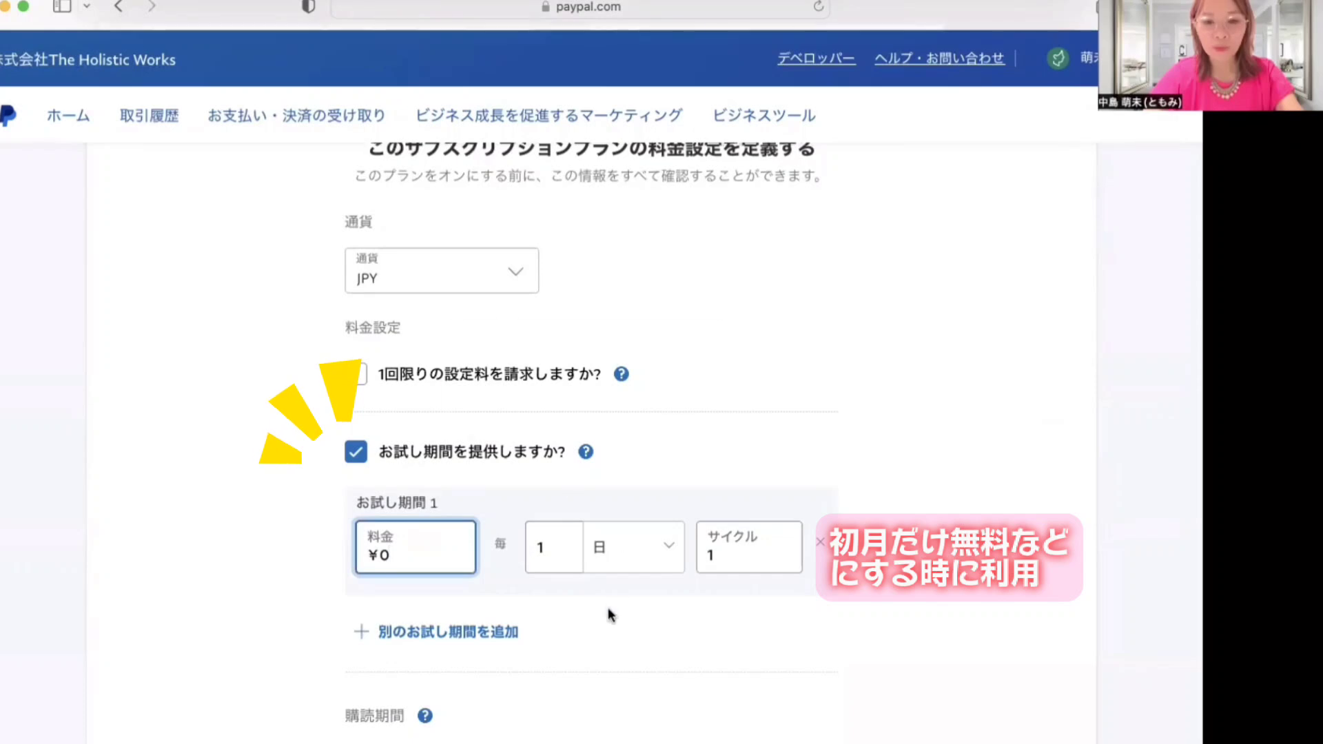
left_click(625, 546)
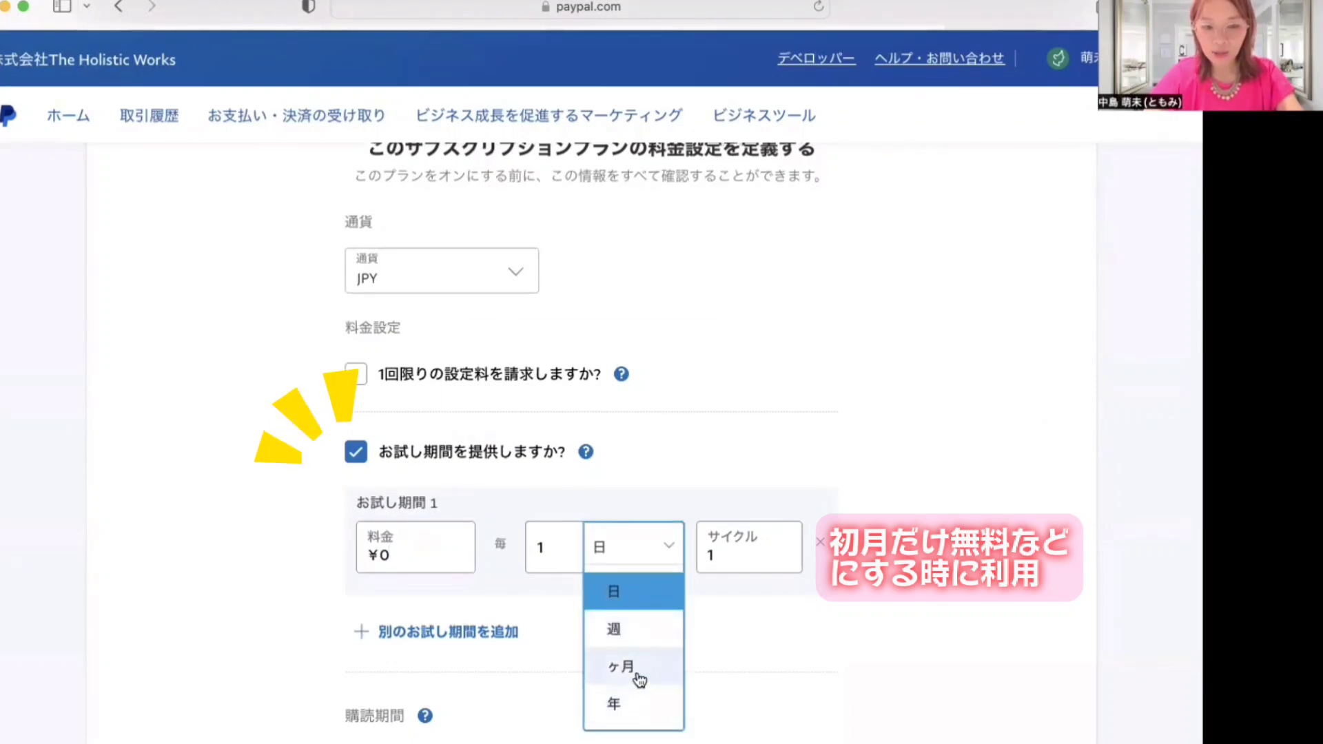
left_click(624, 667)
left_click(601, 594)
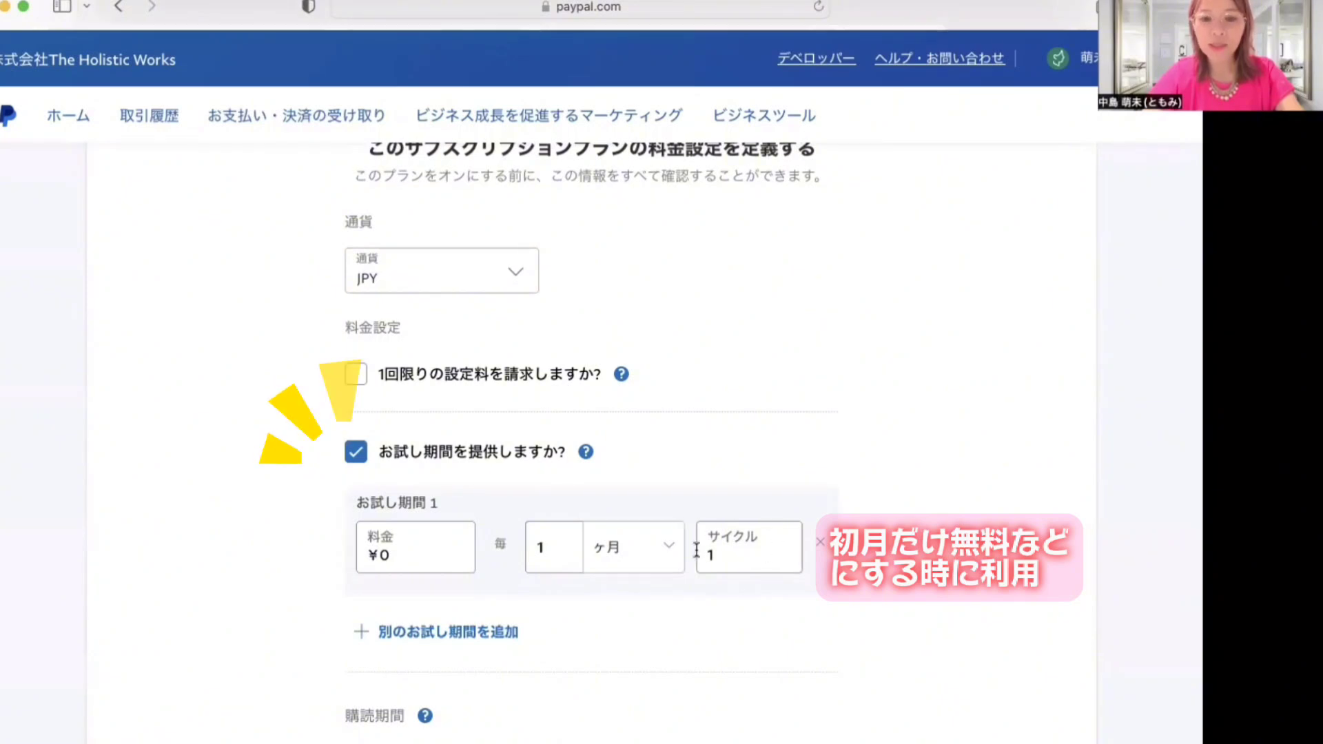
left_click(565, 551)
key("BackSpace")
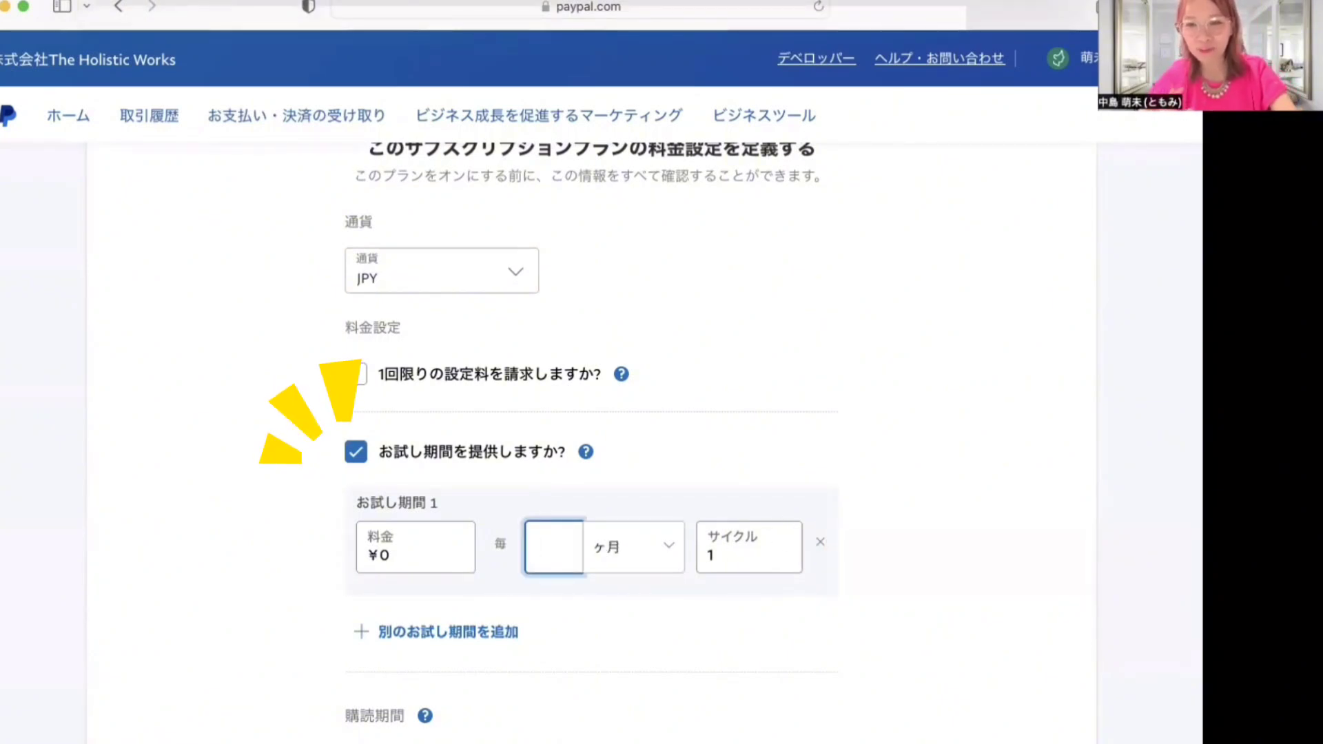
type("1")
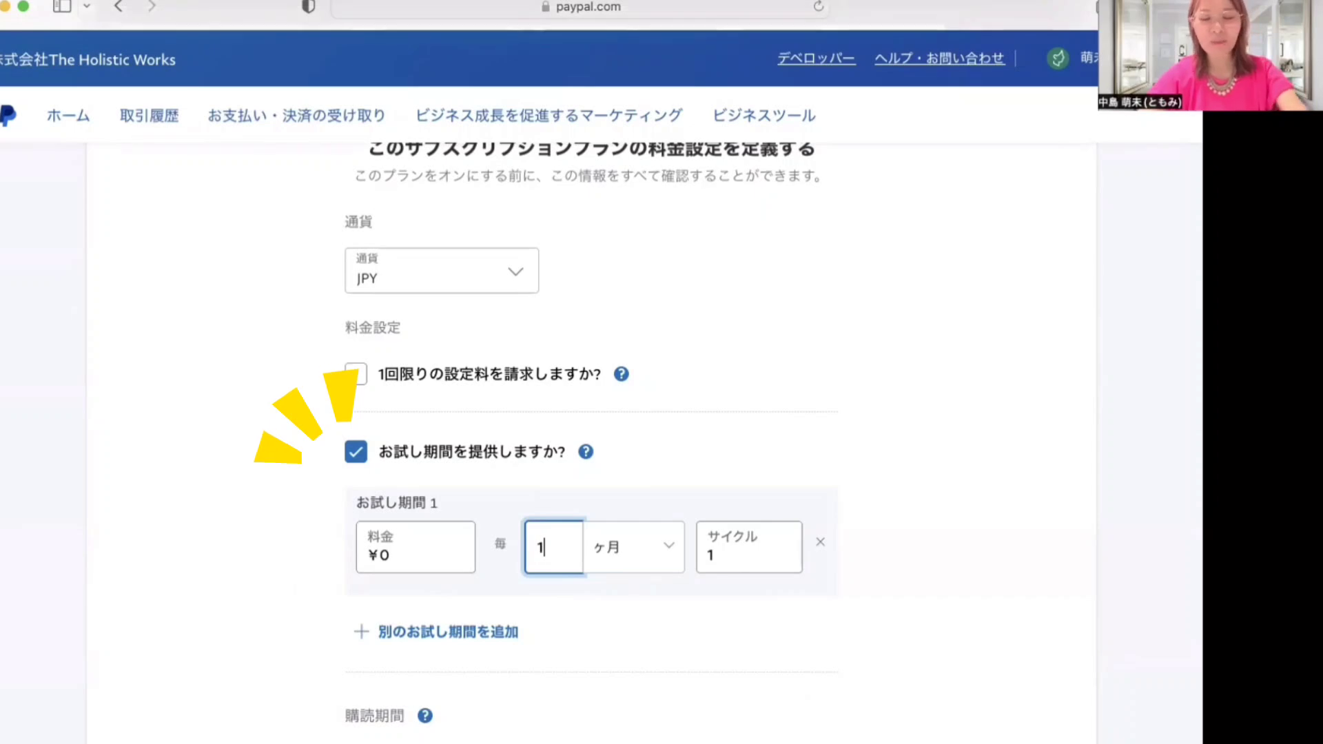
Step: Try a trial period of 3 cycles and withdraw the trial offer from the plan
left_click(759, 549)
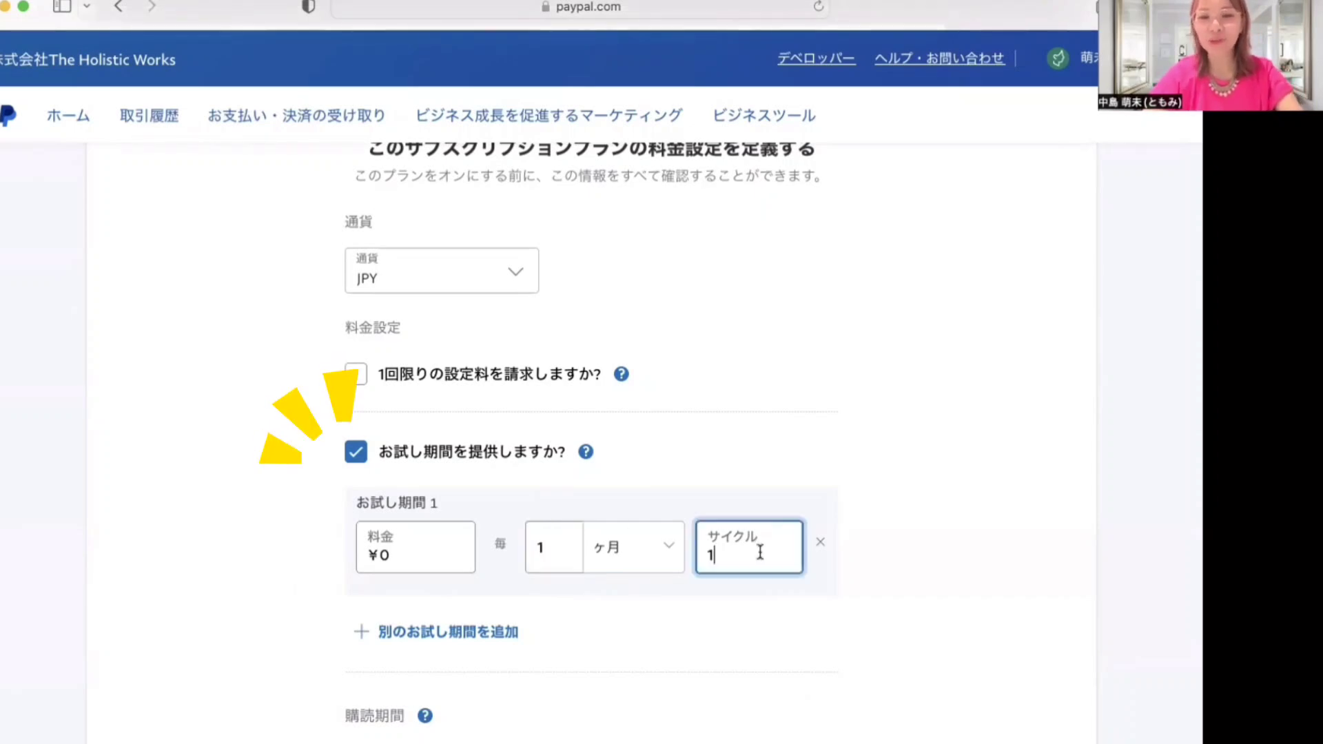
key("BackSpace")
type("3")
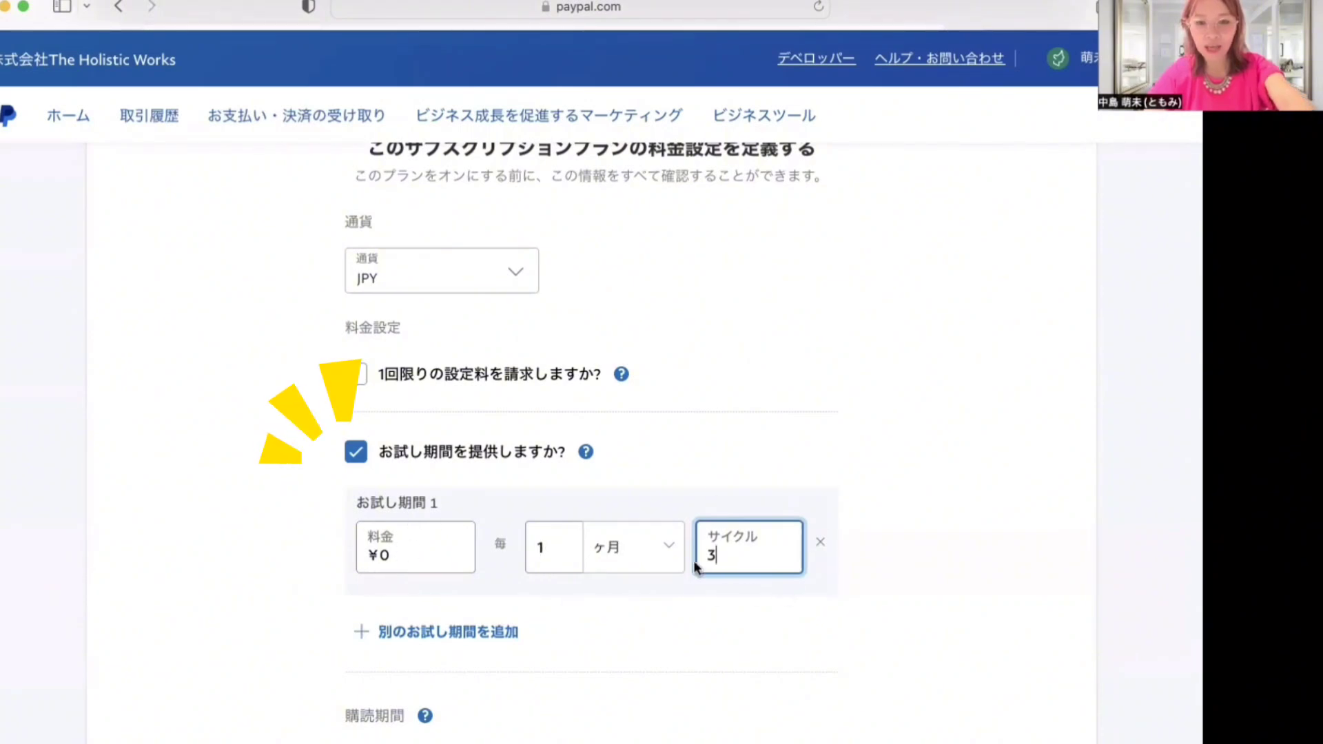
left_click(877, 578)
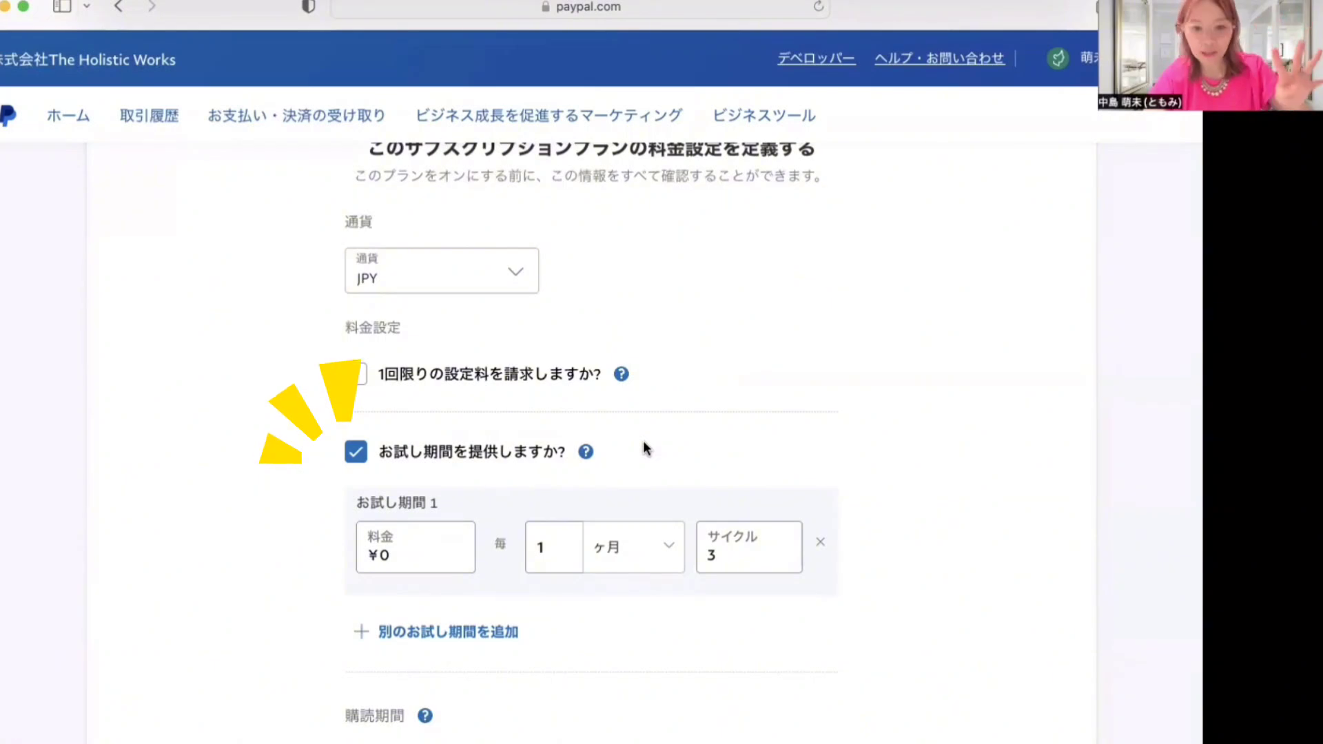
left_click(354, 454)
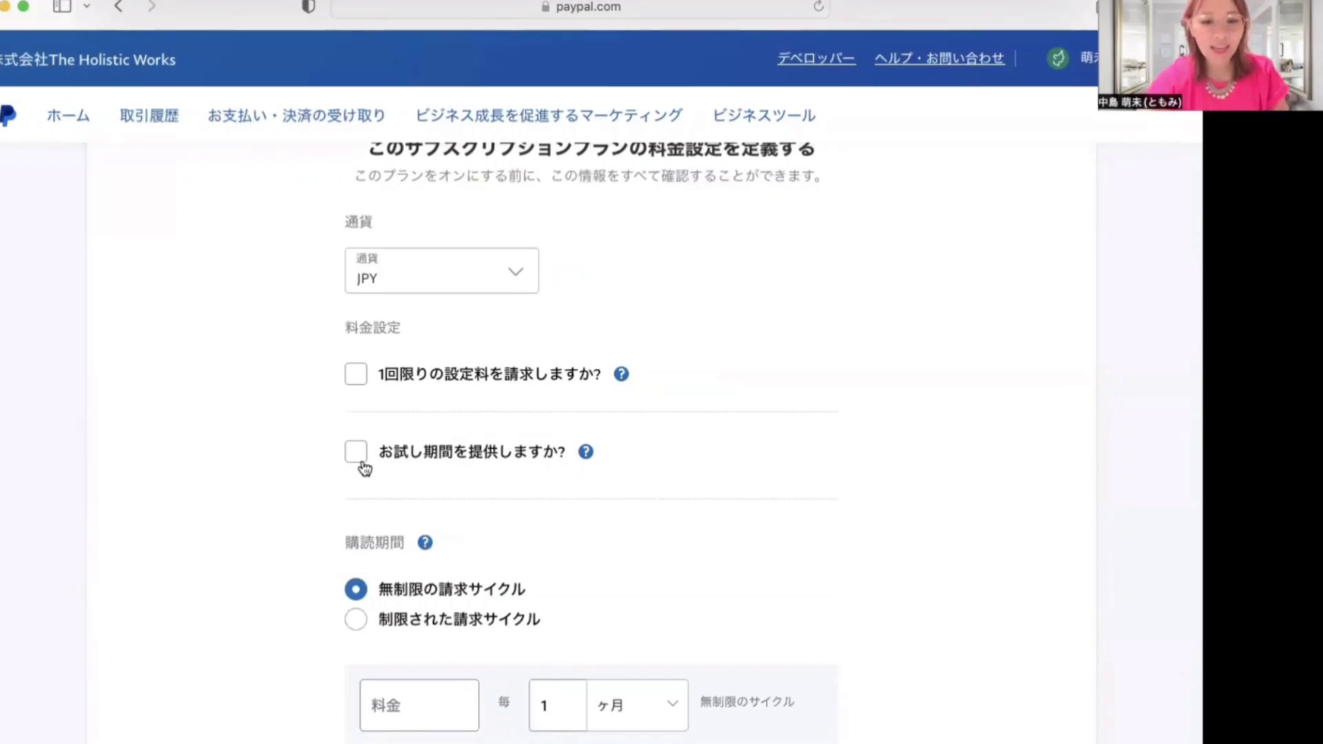
Step: Set the subscription fee to ¥5000 every 1 ヶ月, keeping the unlimited billing cycle
scroll(296, 592, "down", 2)
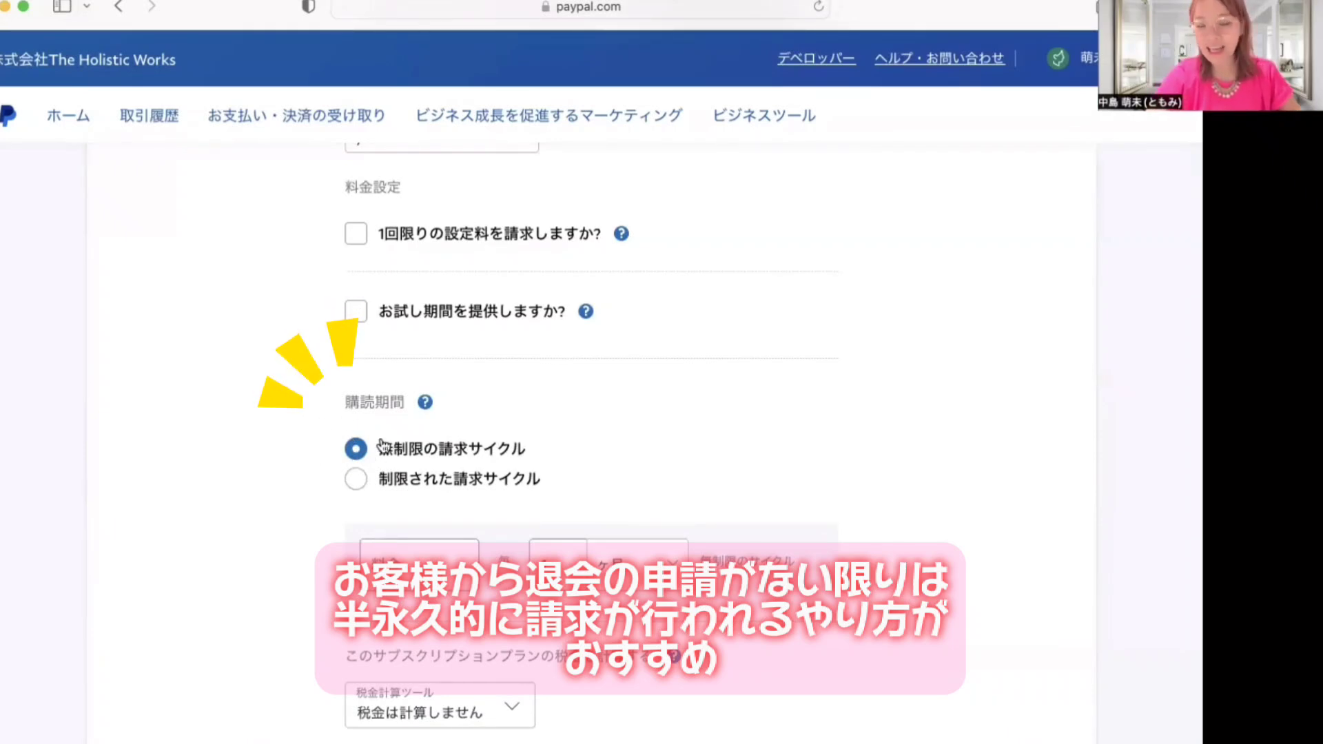
left_click(404, 583)
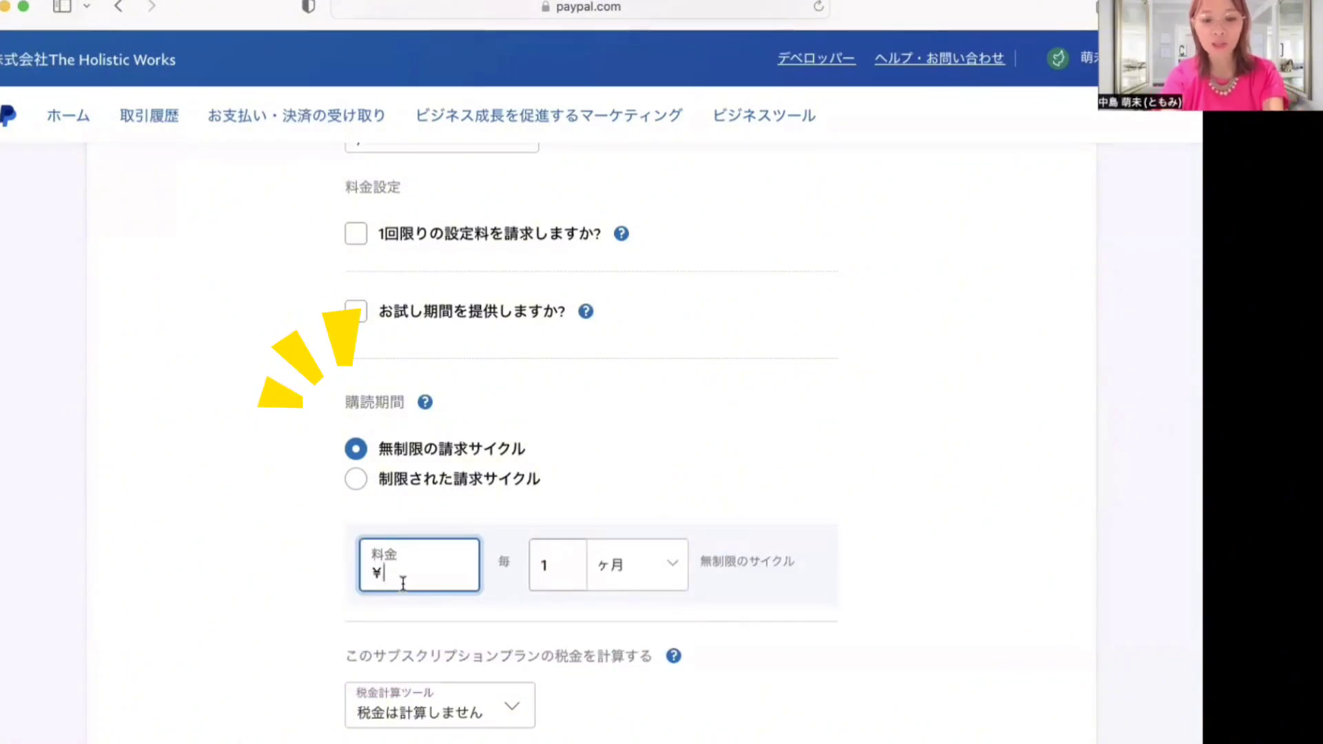
type("5000")
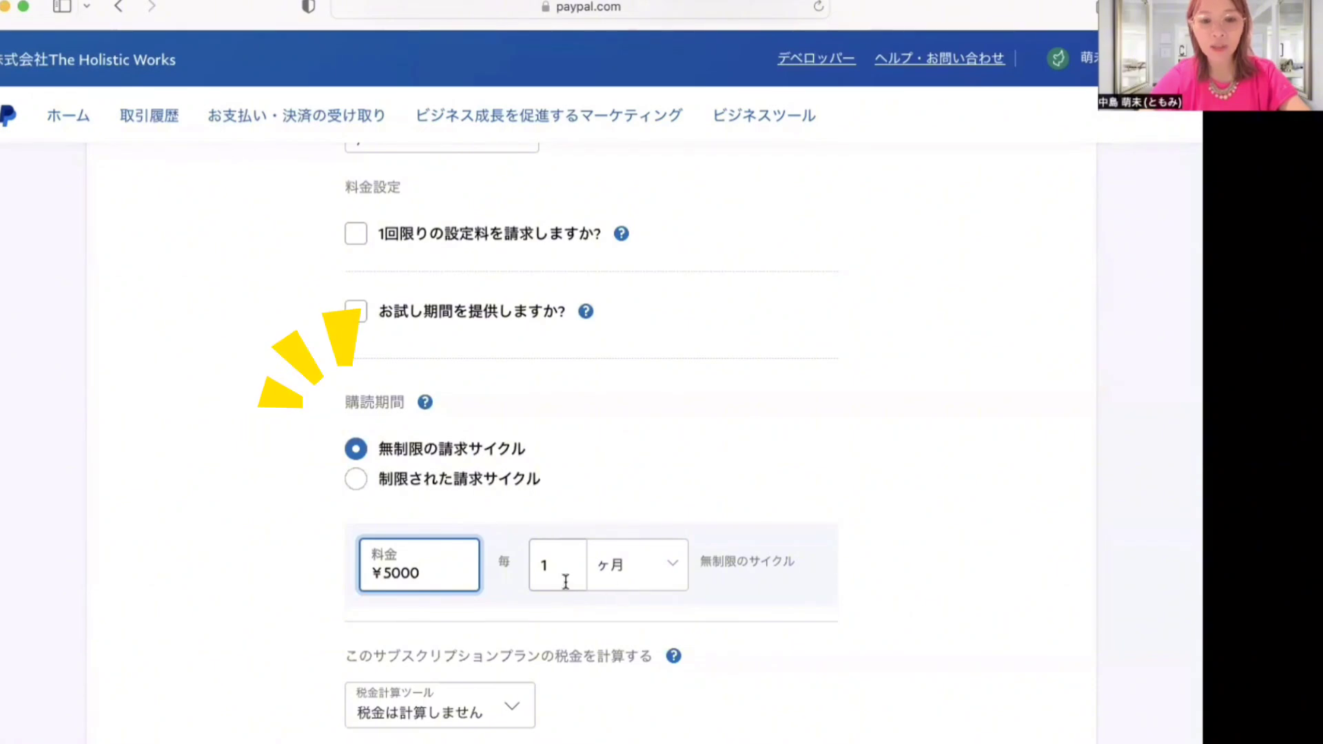
left_click(881, 609)
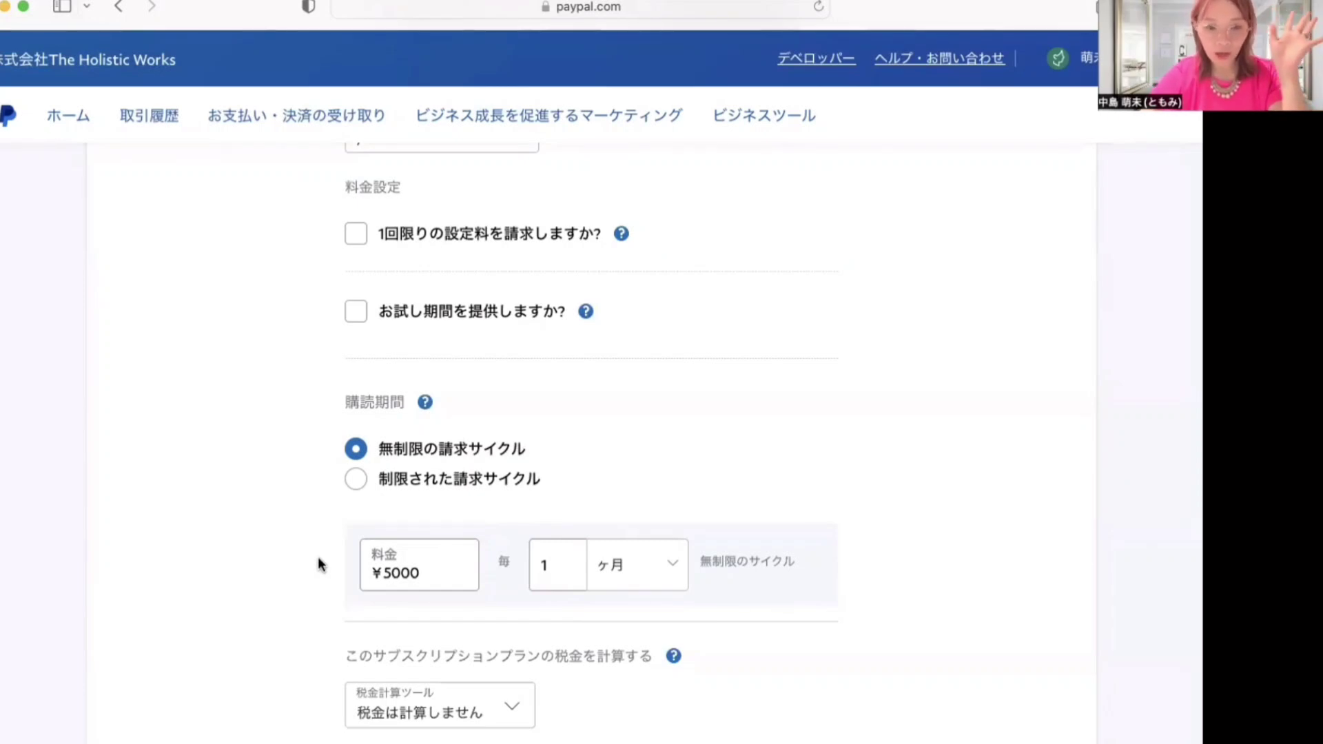
scroll(318, 565, "down", 3)
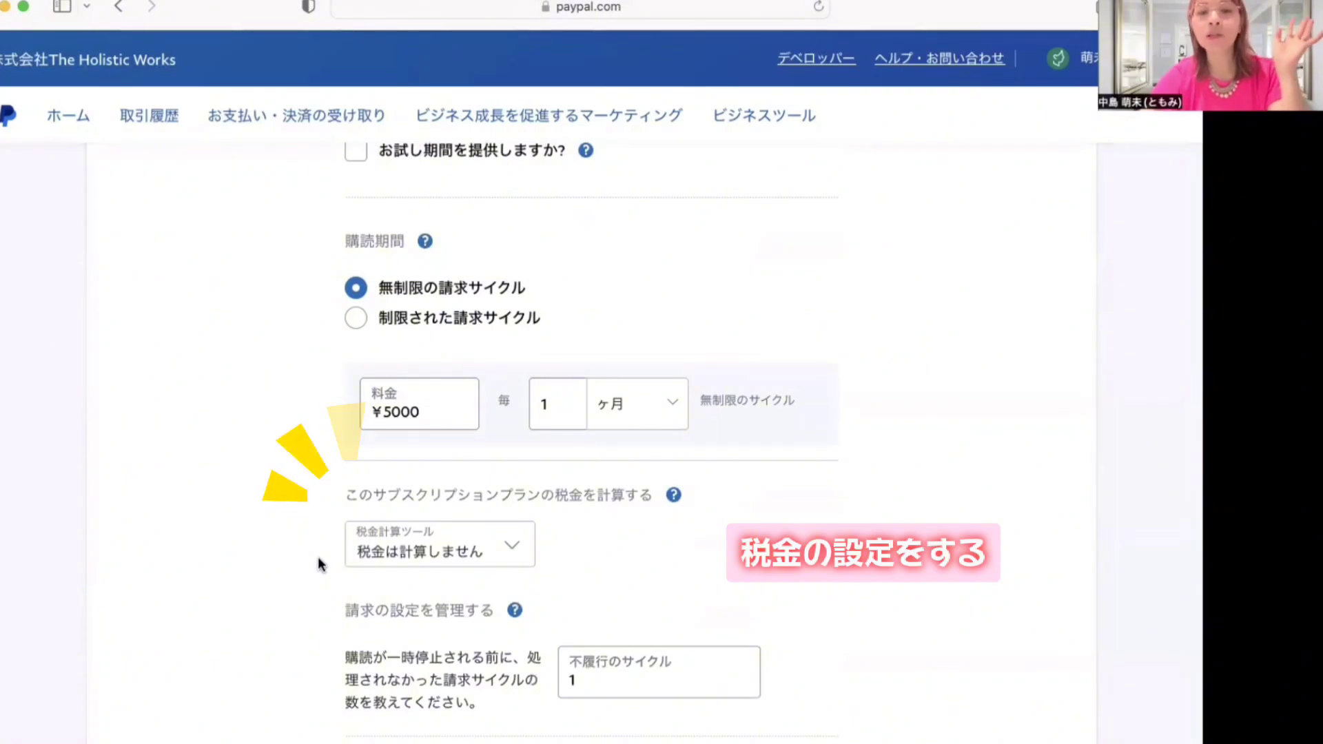
Step: Set the plan's tax calculation to 料金に税金を追加する with a tax rate of 10%
left_click(387, 548)
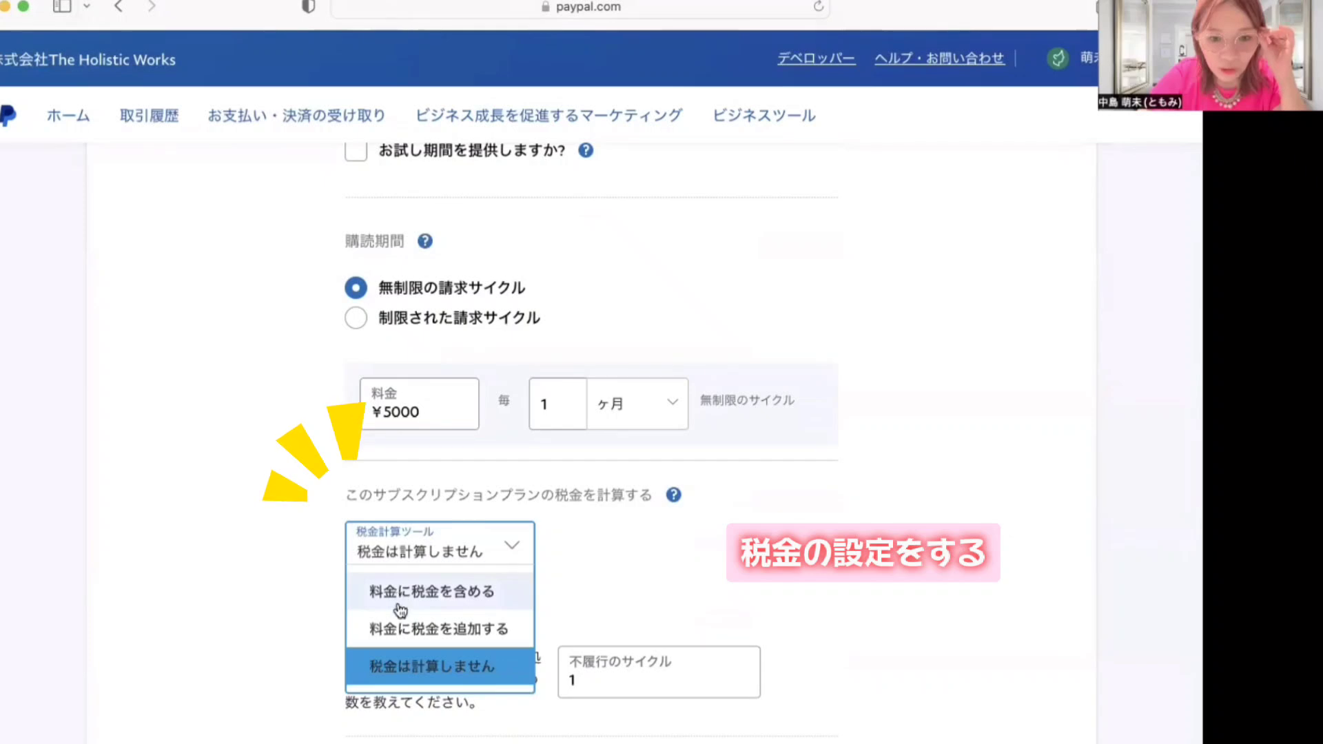
left_click(397, 630)
left_click(639, 553)
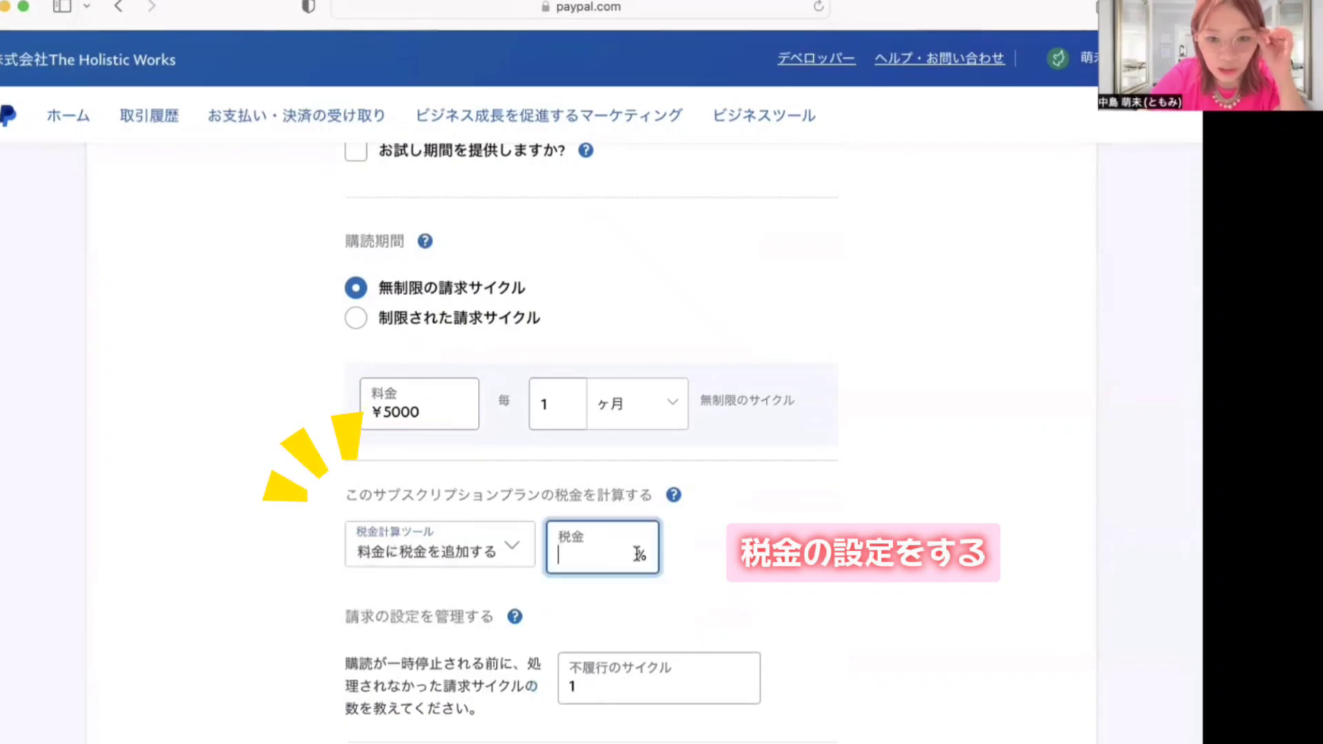
type("10")
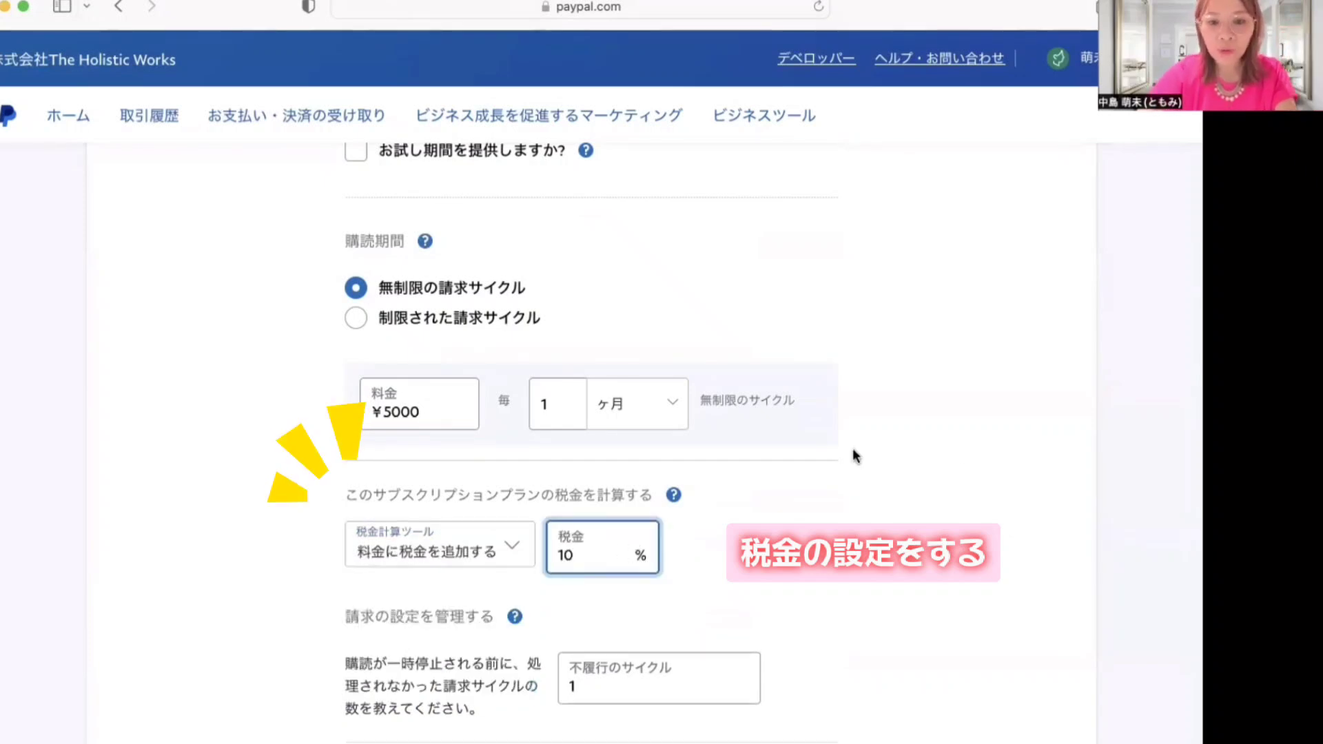
left_click(826, 613)
Step: Try 3 for the missed billing cycles allowed before suspension (不履行のサイクル) and settle on 1
scroll(826, 613, "down", 2)
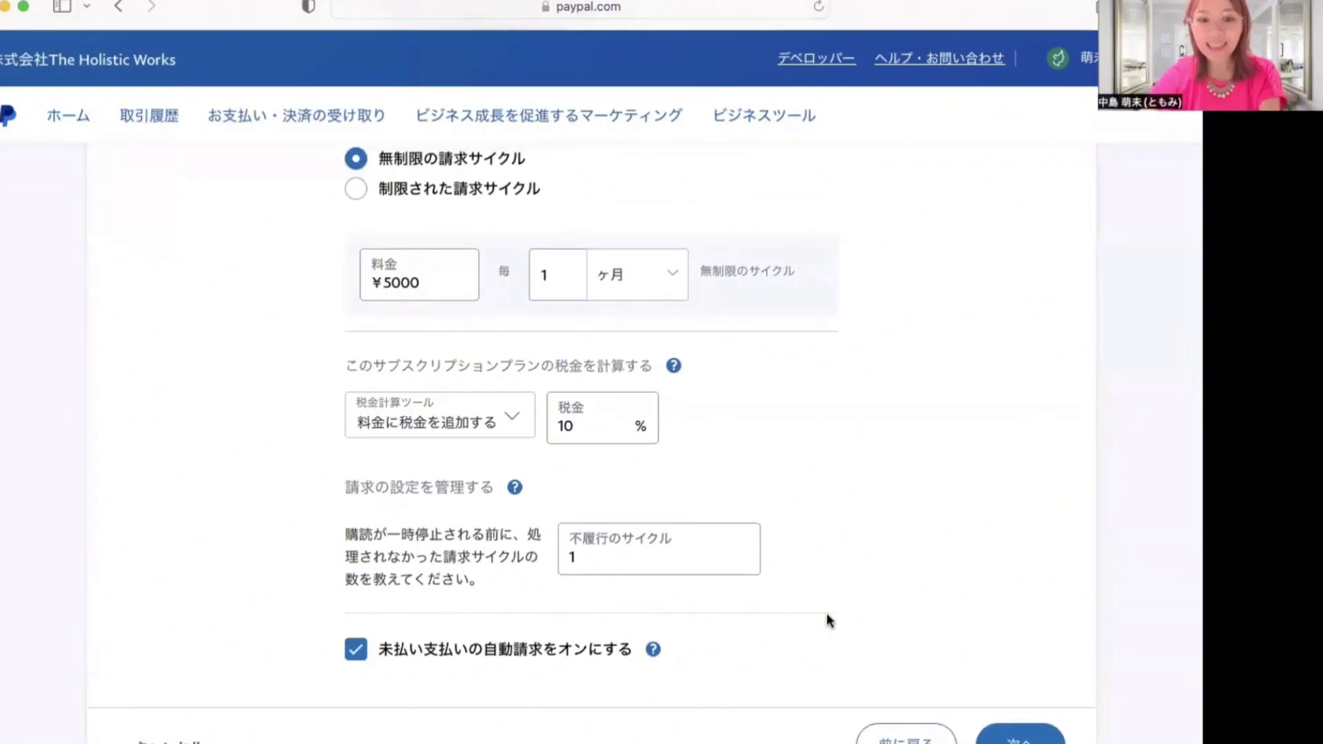
scroll(324, 551, "down", 1)
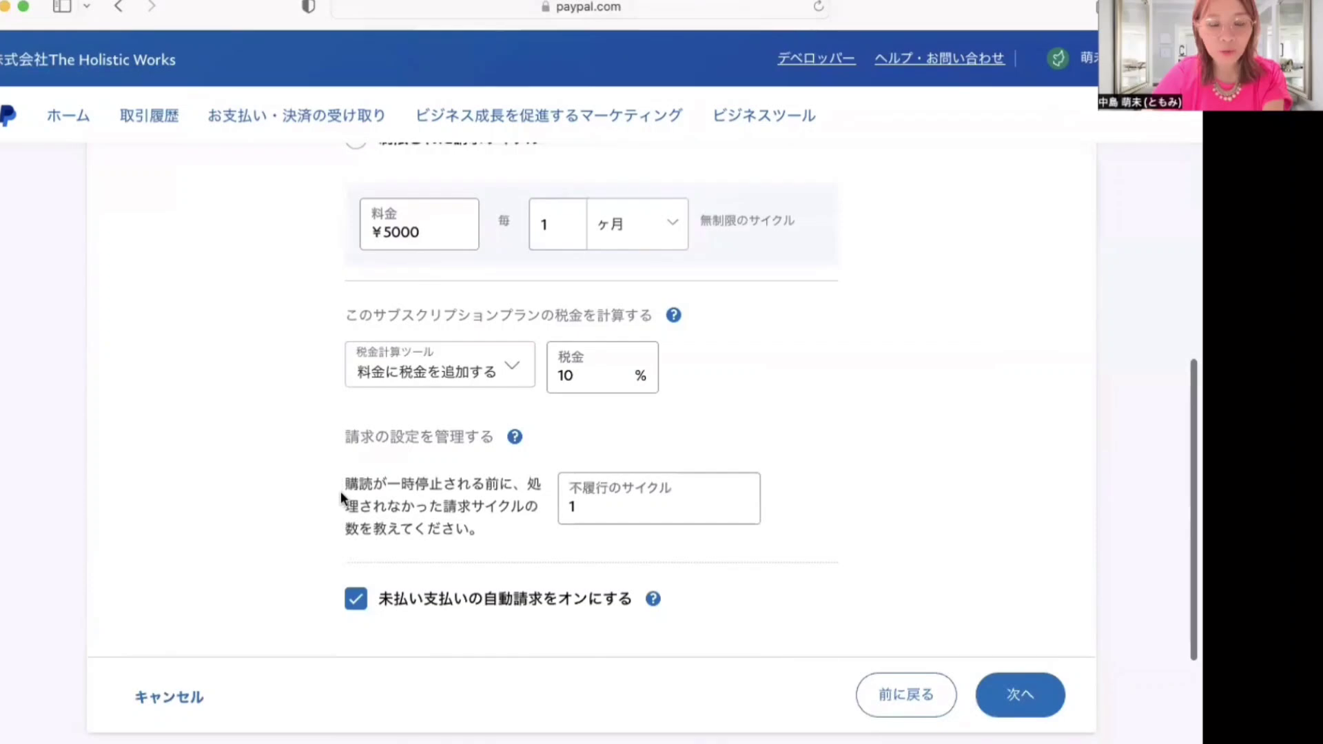
left_click_drag(343, 481, 508, 537)
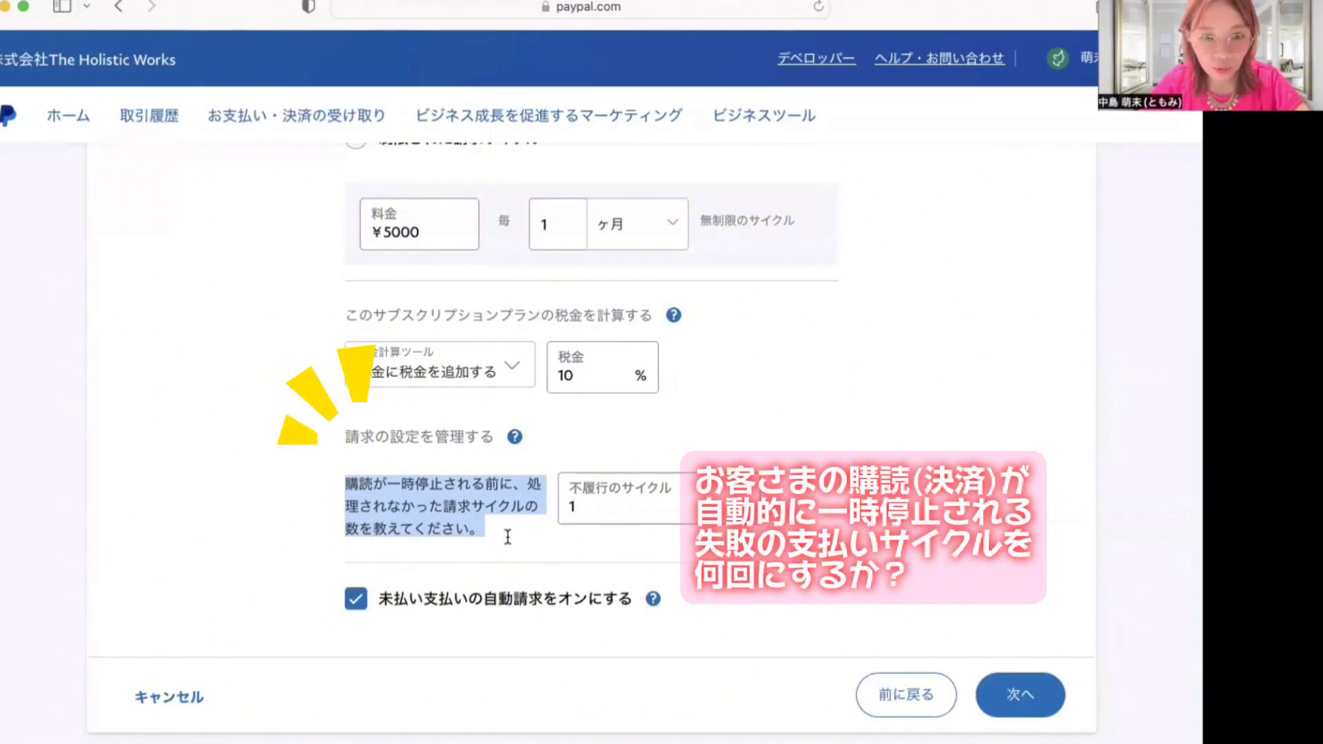
mouse_move(515, 437)
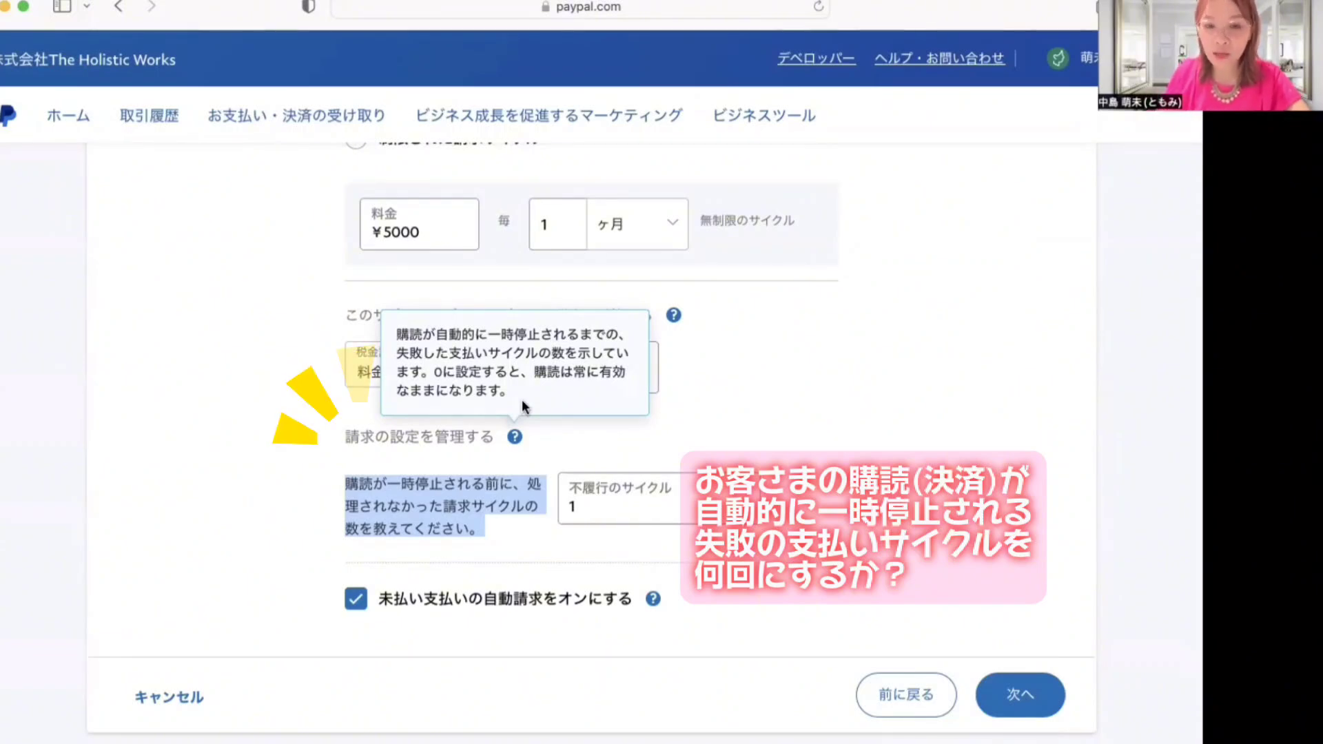
left_click(601, 505)
key("BackSpace")
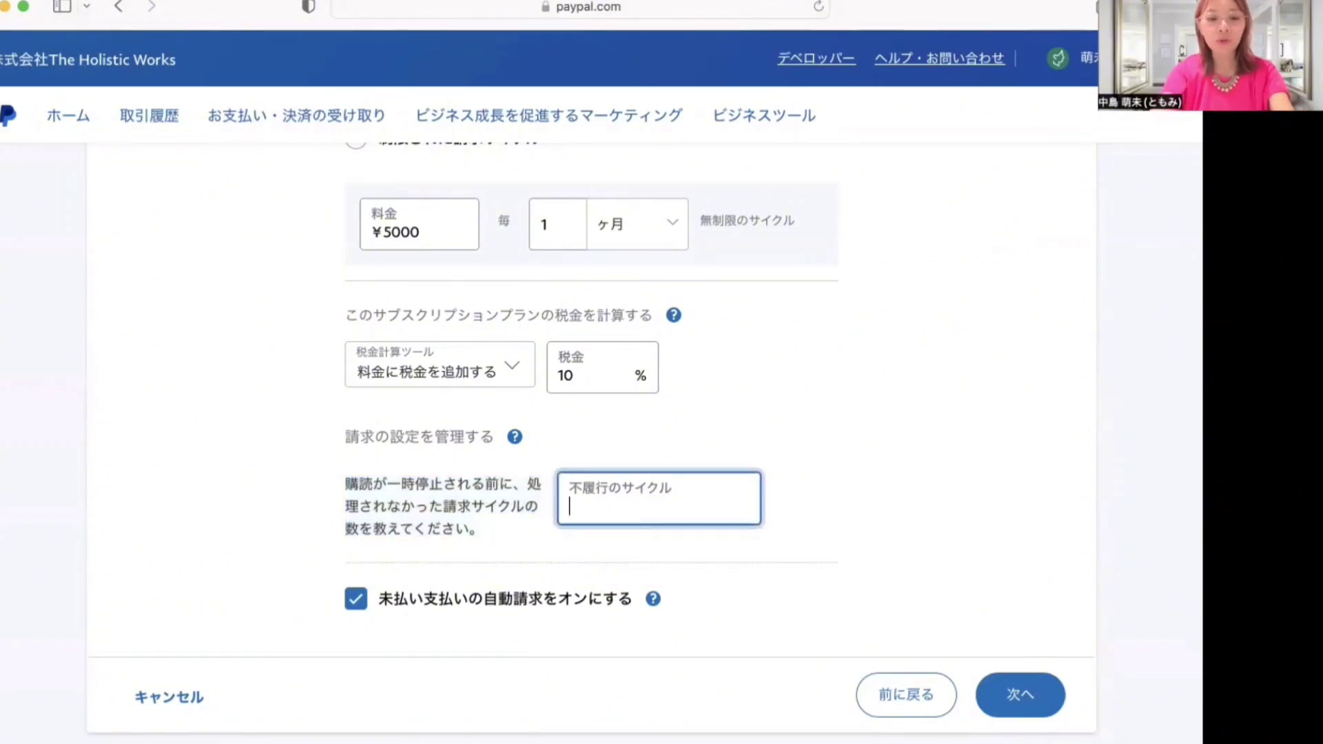
type("3")
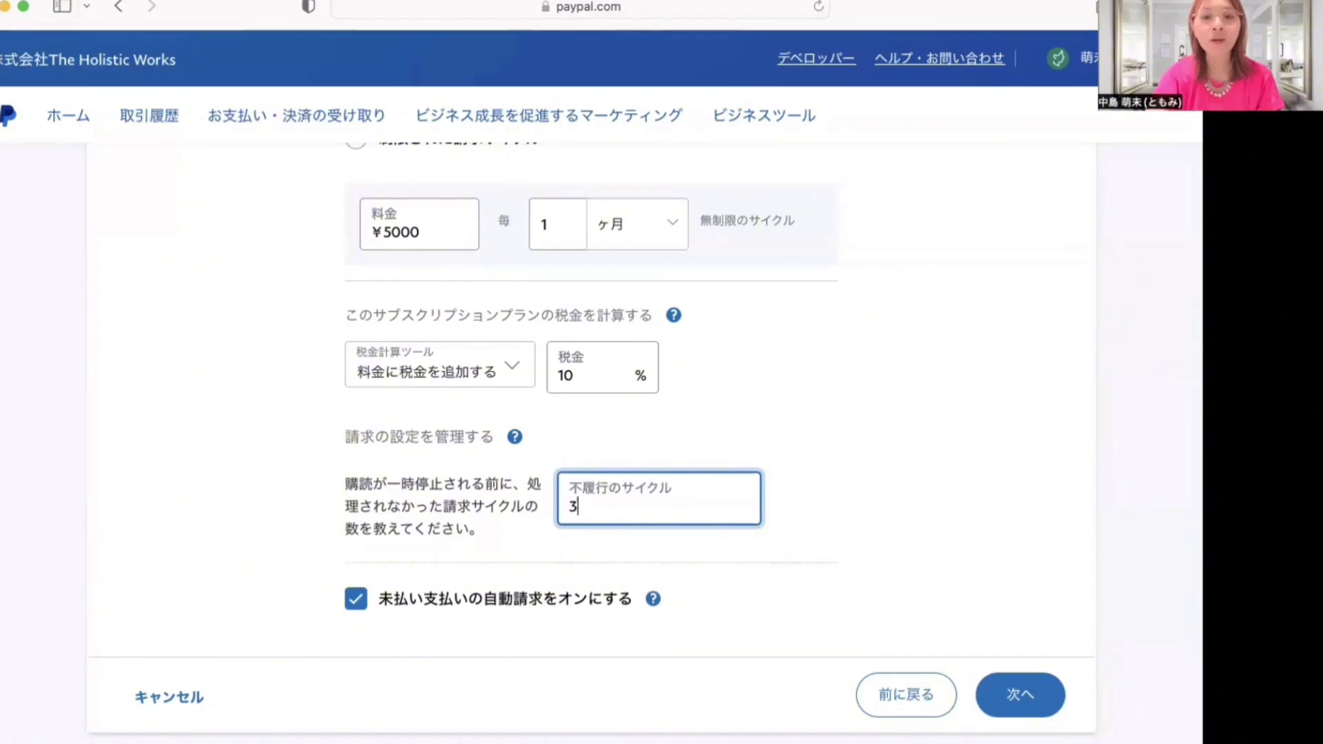
type("1")
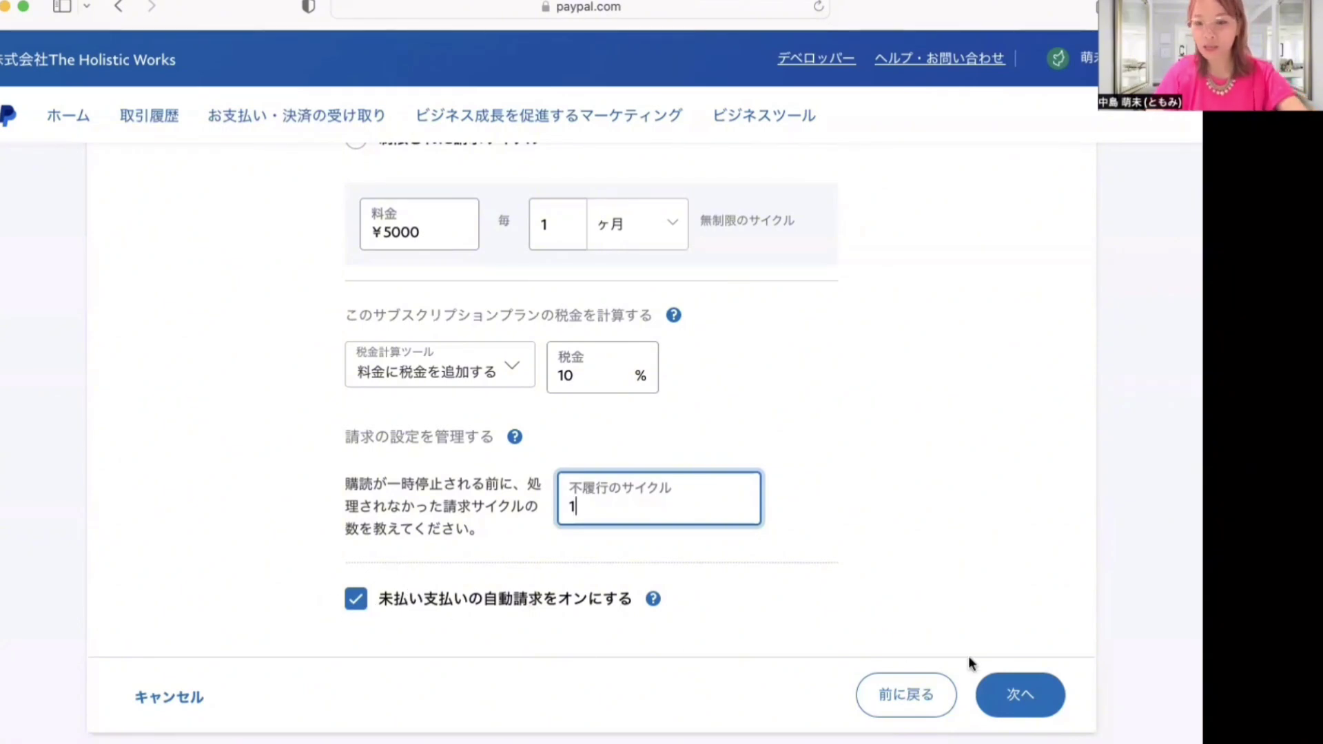
Step: Continue to the plan review, check the summary of settings, and turn the new plan on
left_click(1049, 706)
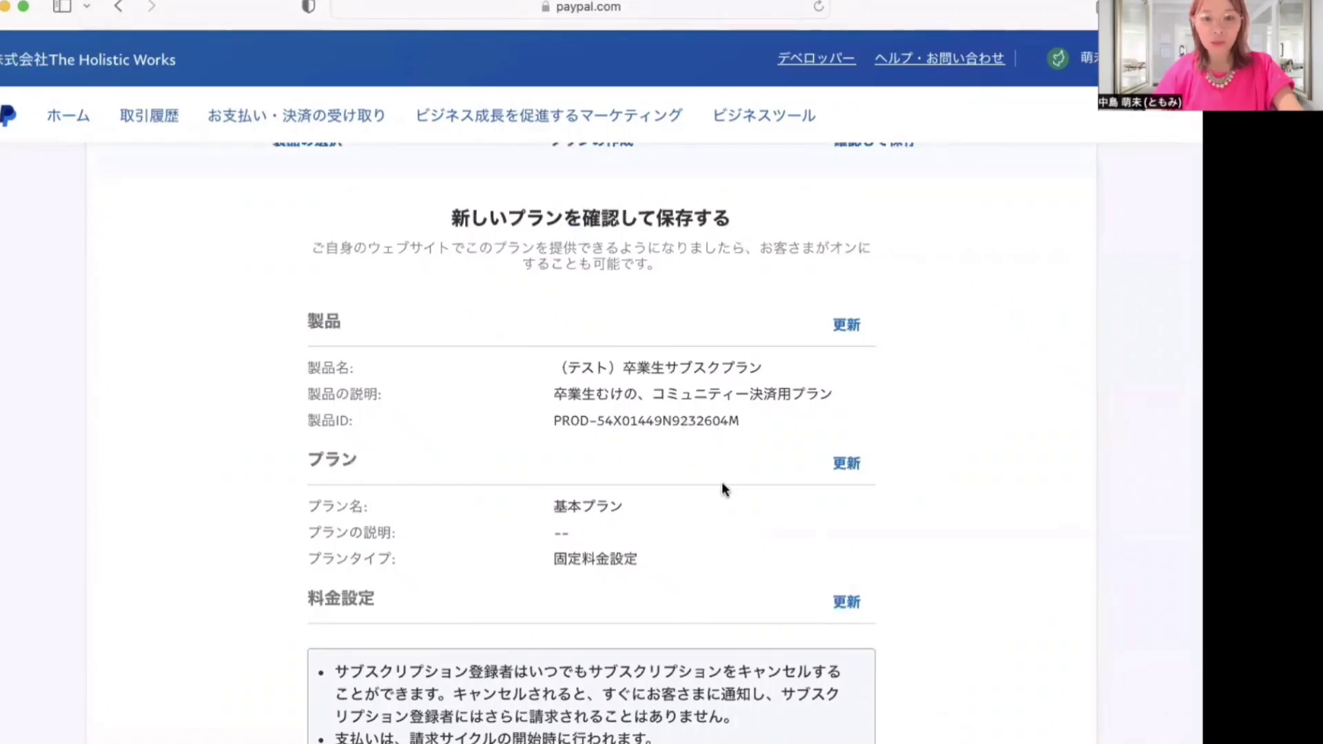
scroll(728, 516, "down", 10)
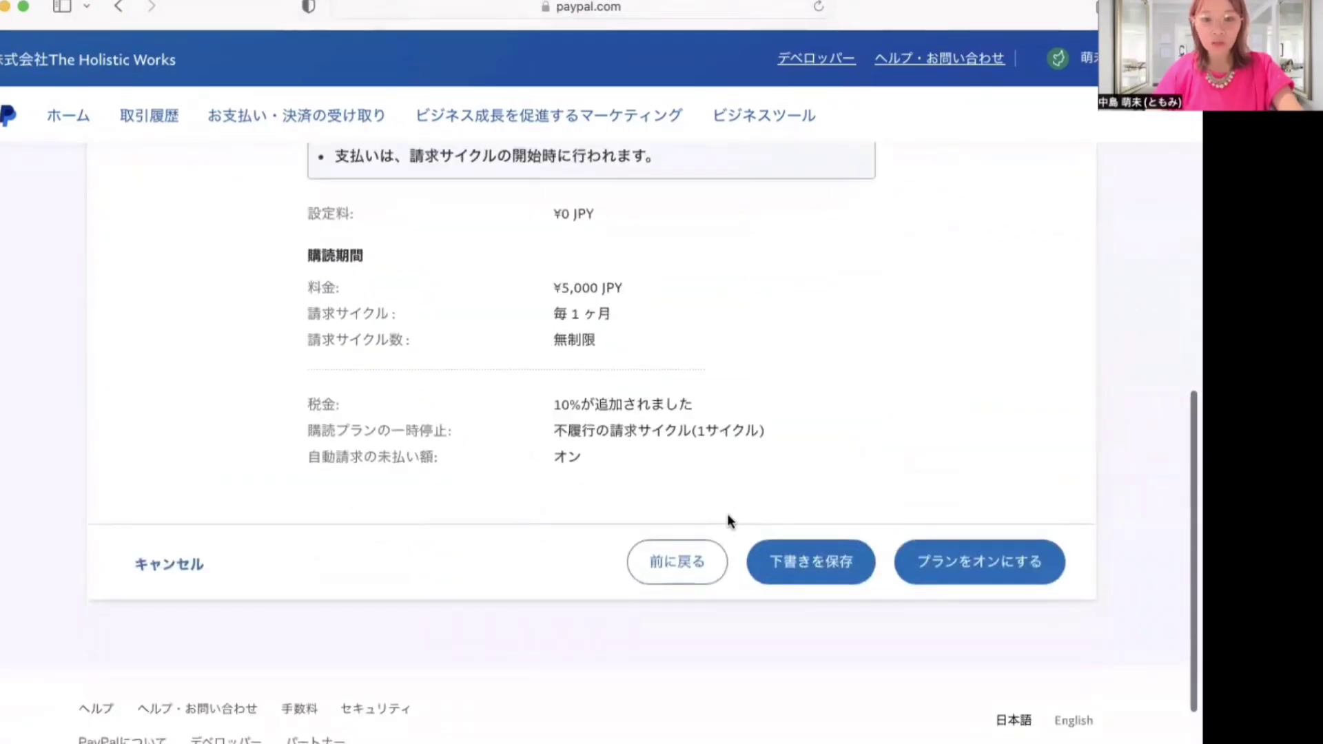
left_click(1016, 559)
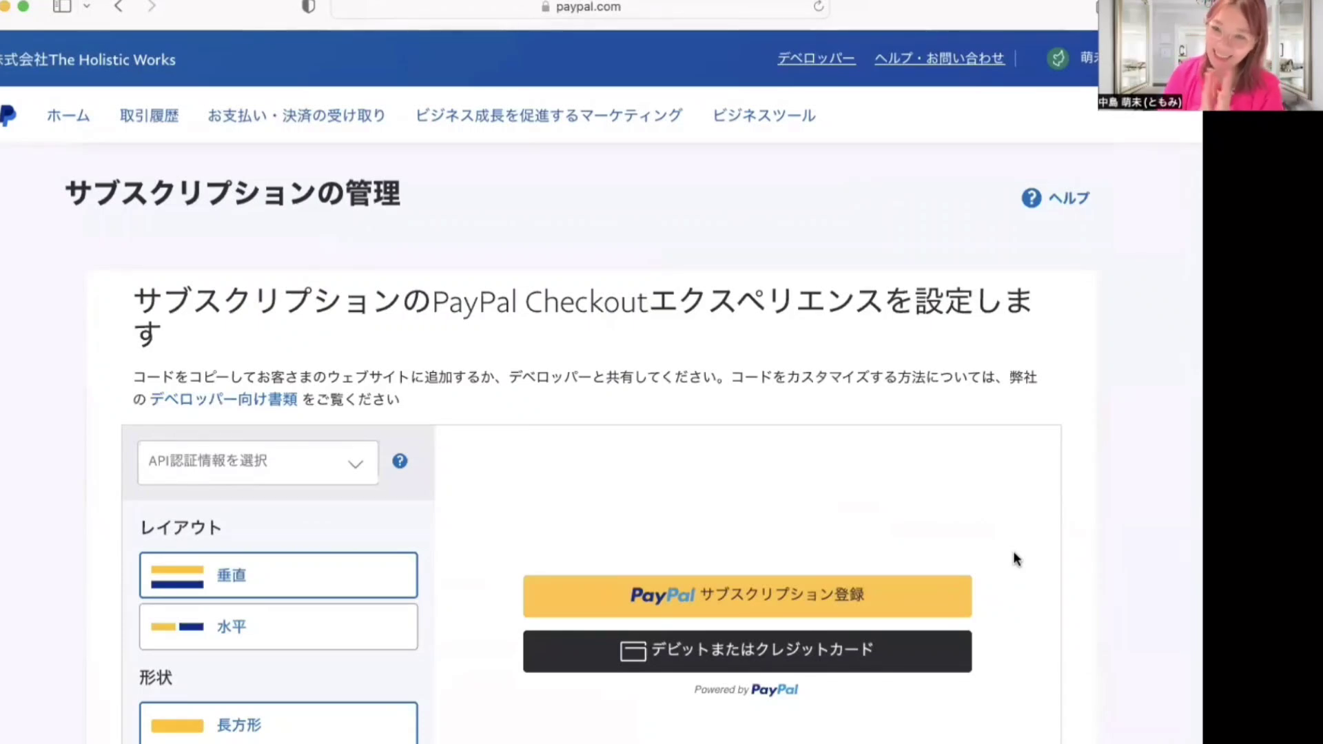
Step: Look through the checkout button design options and copy the subscription button code with the default design
scroll(1014, 558, "down", 10)
scroll(1013, 558, "up", 3)
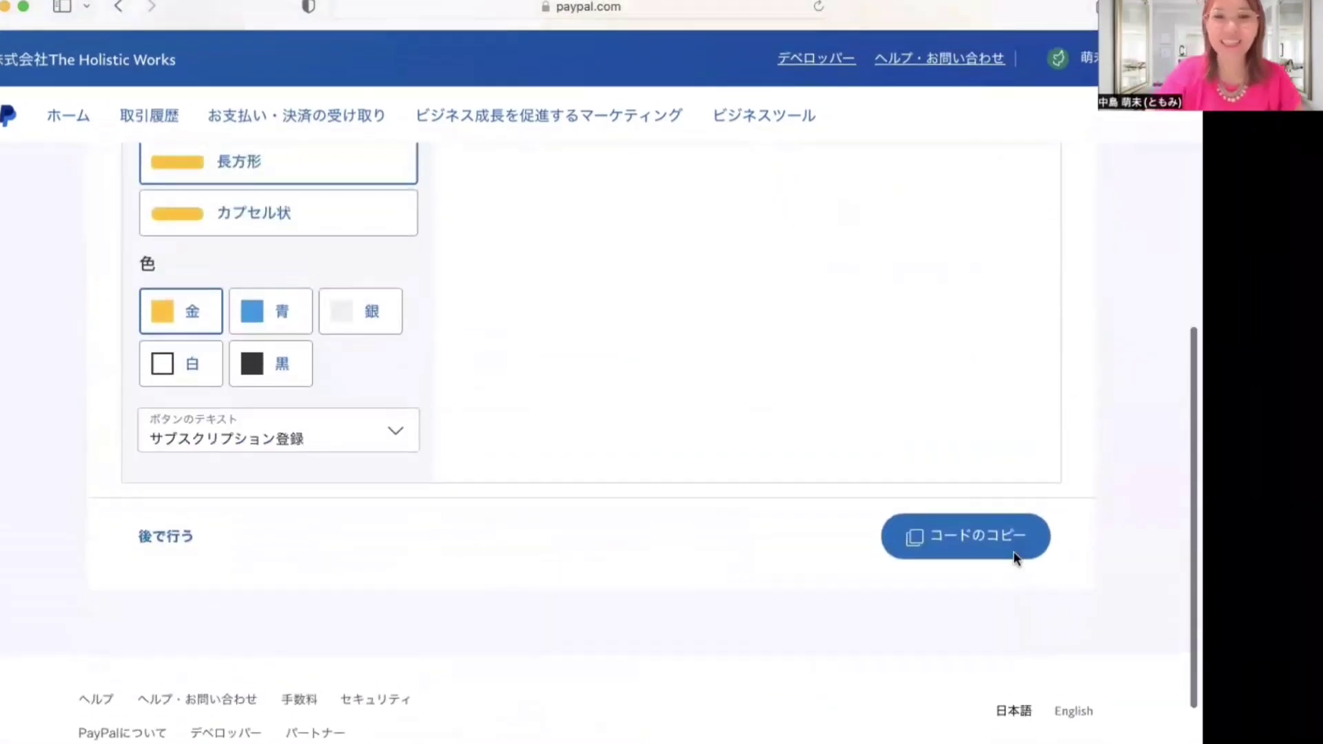
scroll(1014, 557, "up", 7)
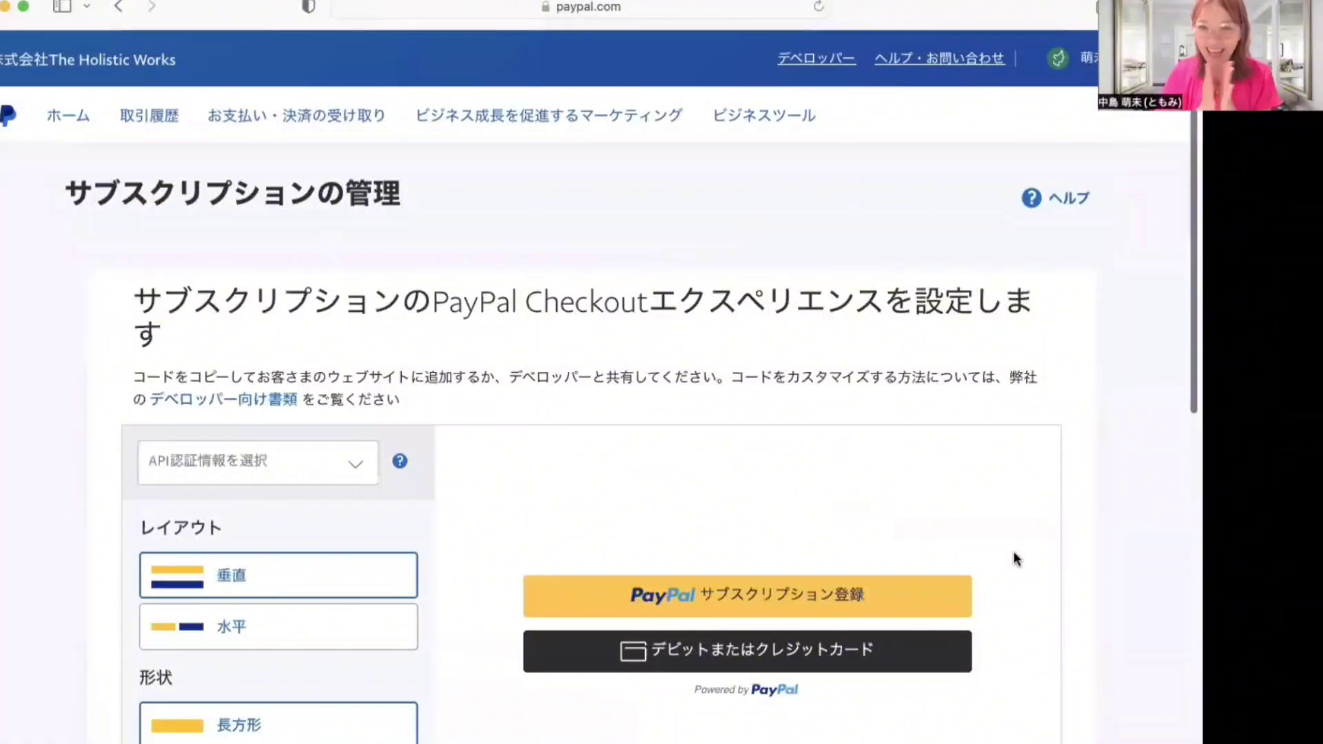
scroll(1015, 558, "down", 7)
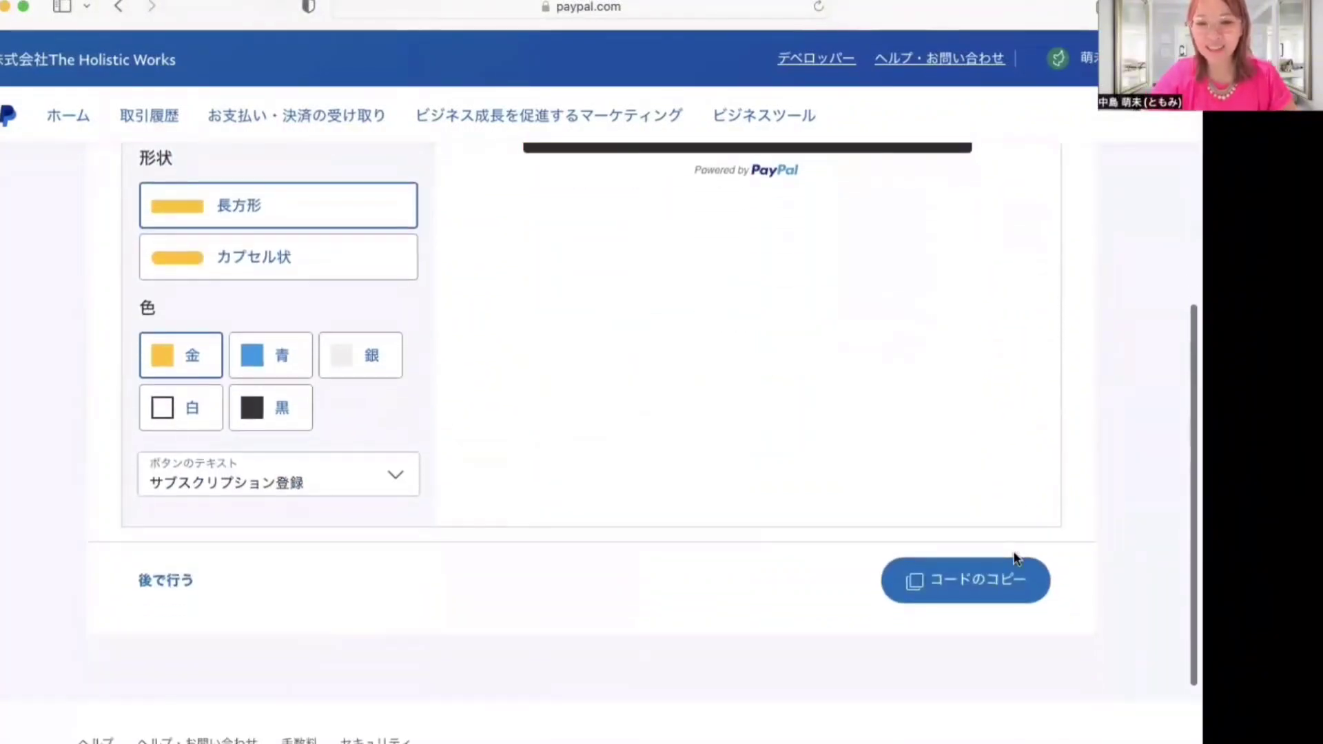
left_click(1008, 592)
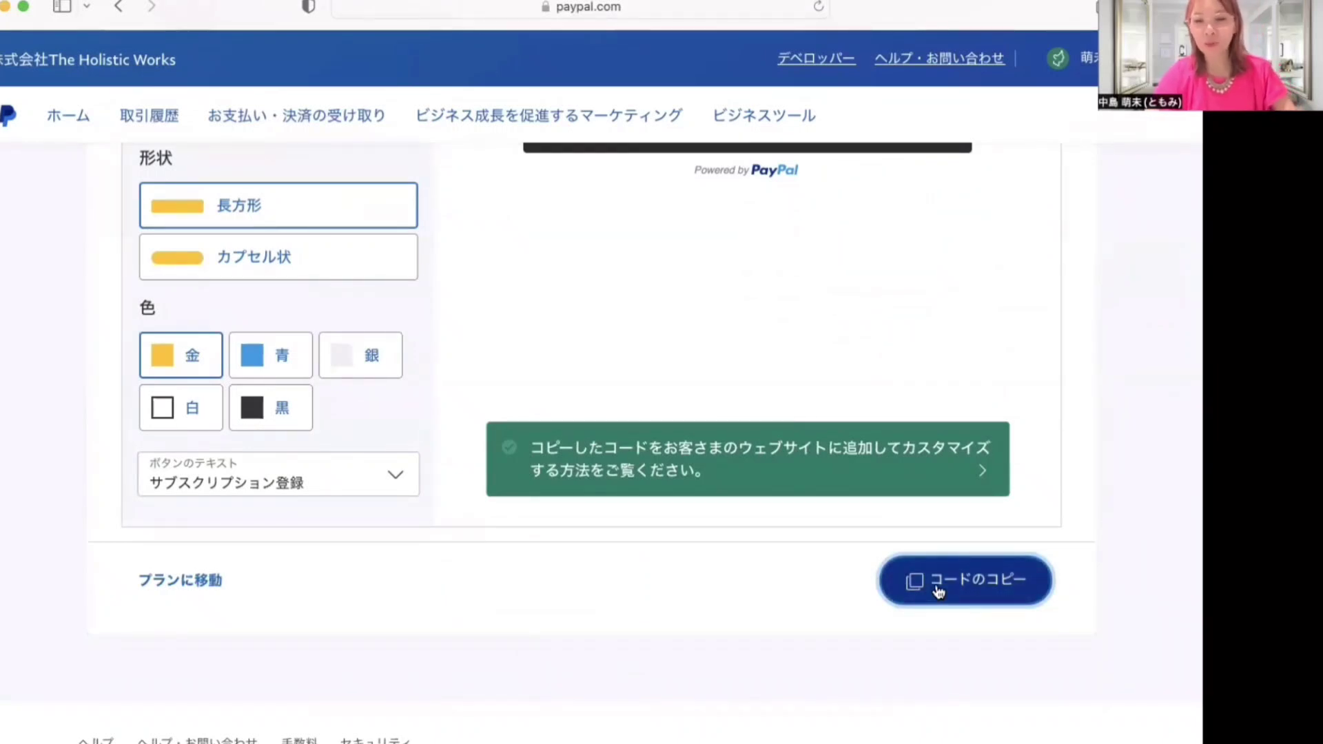
Step: Look over the subscription button preview and go on to the list of subscription plans
scroll(882, 501, "up", 5)
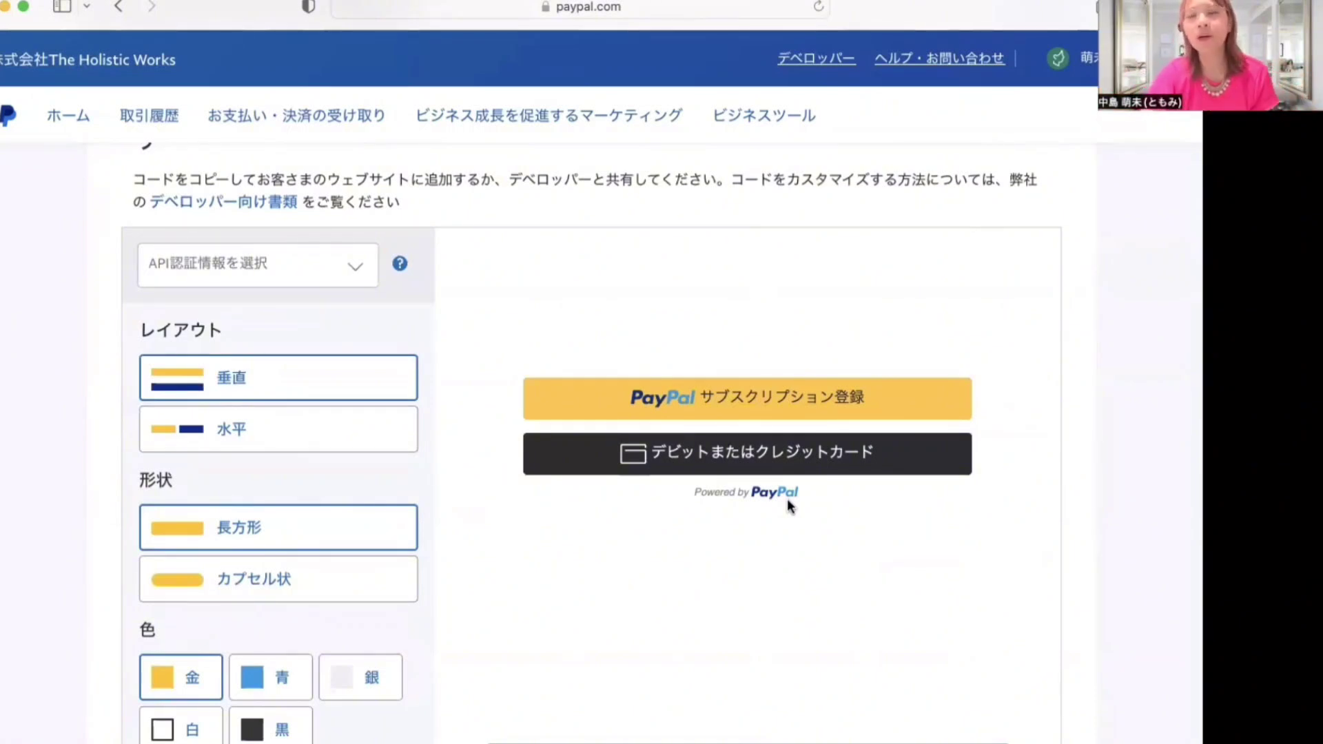
scroll(789, 506, "down", 5)
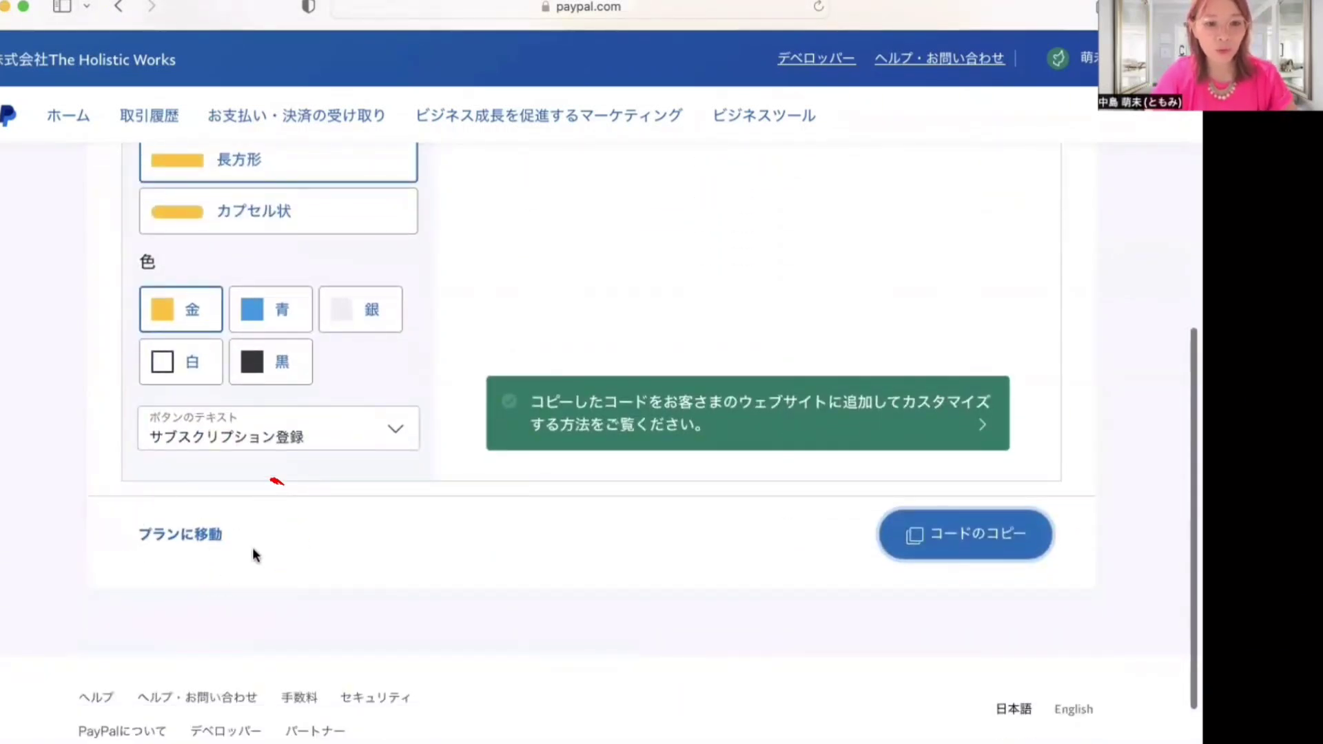
left_click(228, 534)
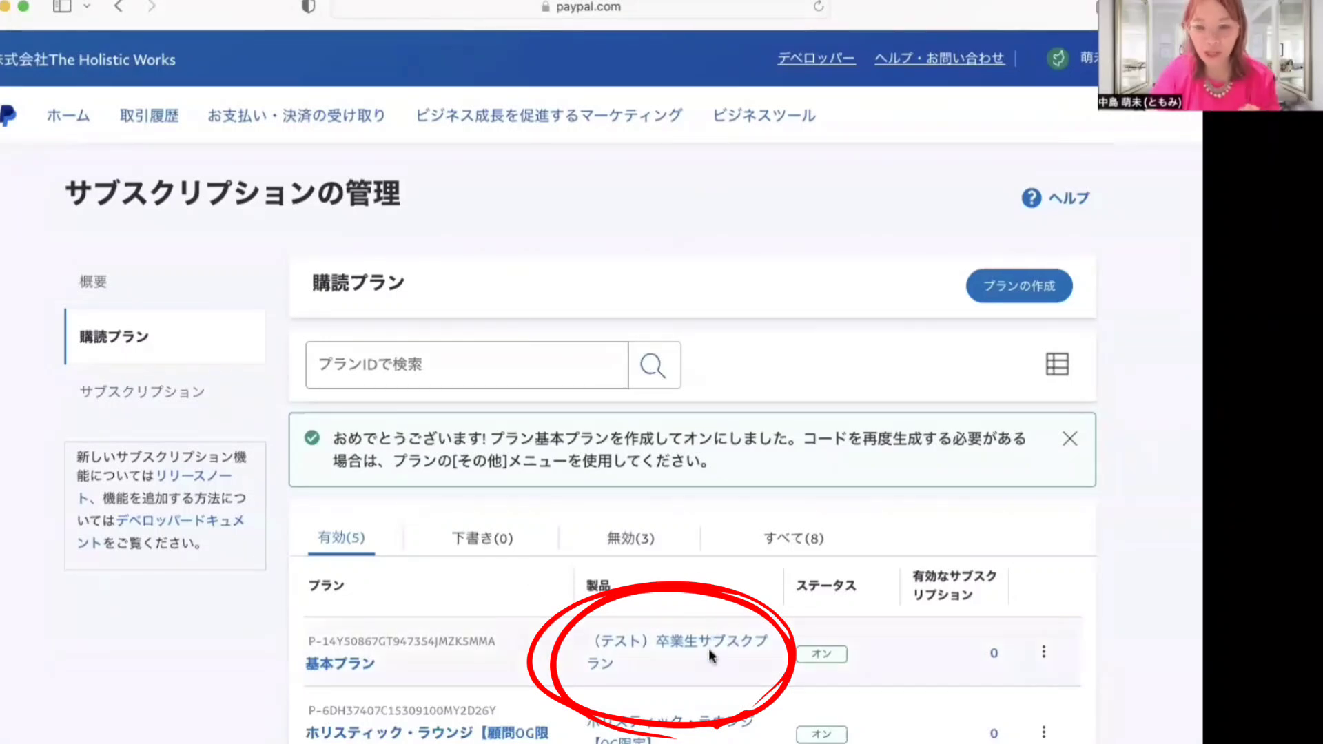
Step: Copy the shareable web link of the 基本プラン plan from the active subscription plans
left_click(1053, 662)
scroll(1053, 661, "down", 3)
scroll(1051, 658, "down", 1)
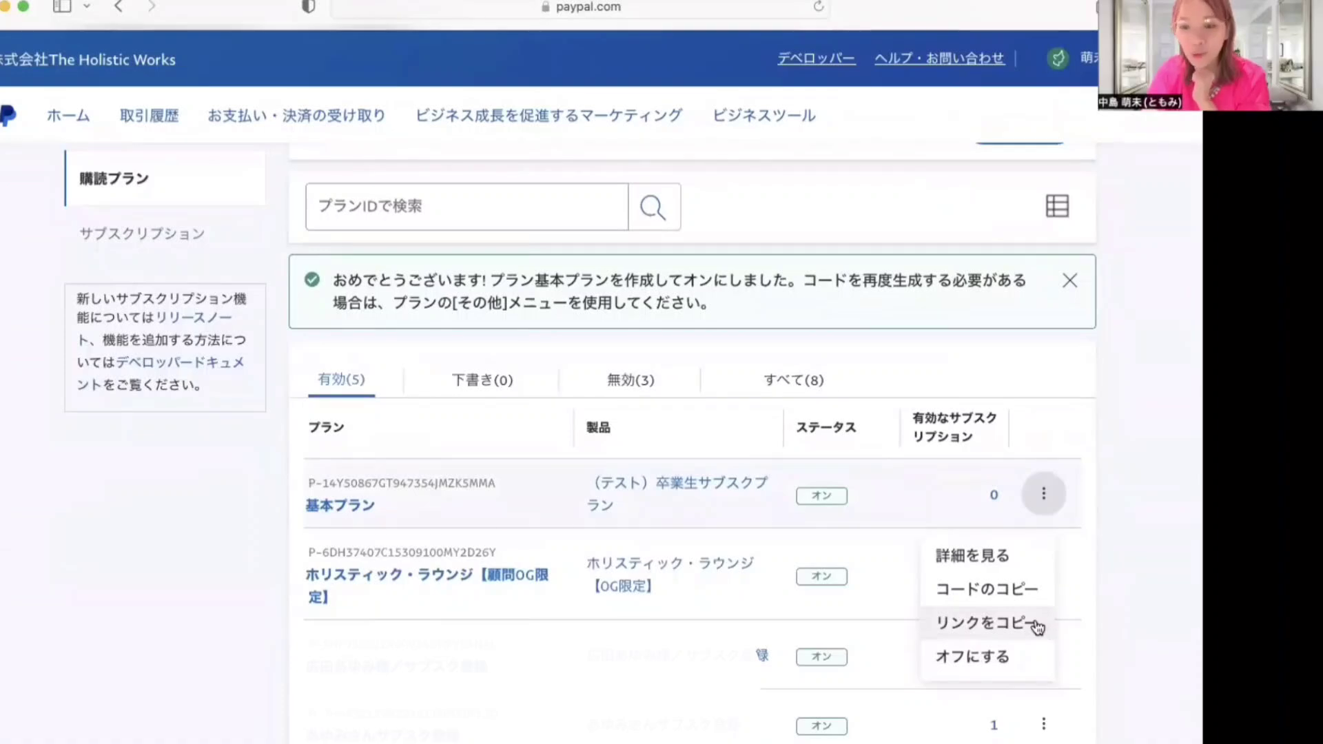
left_click(1036, 625)
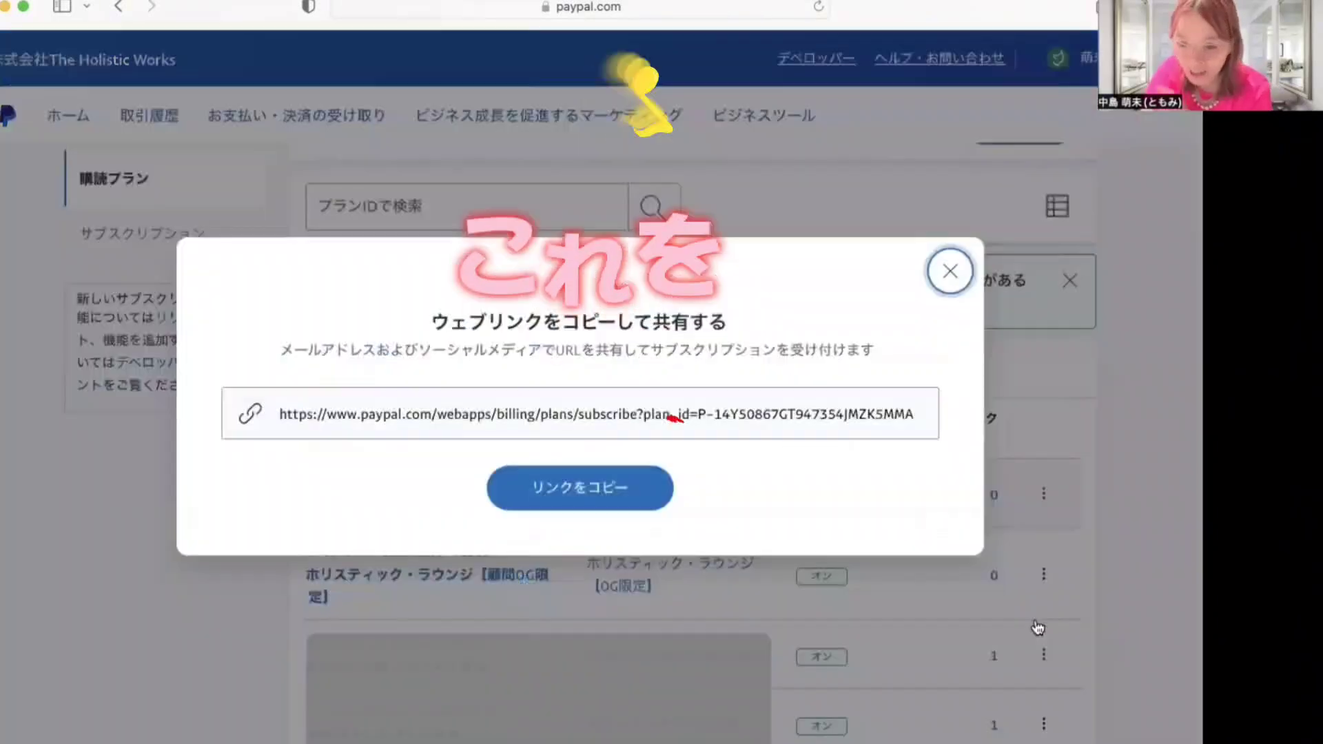
left_click(601, 487)
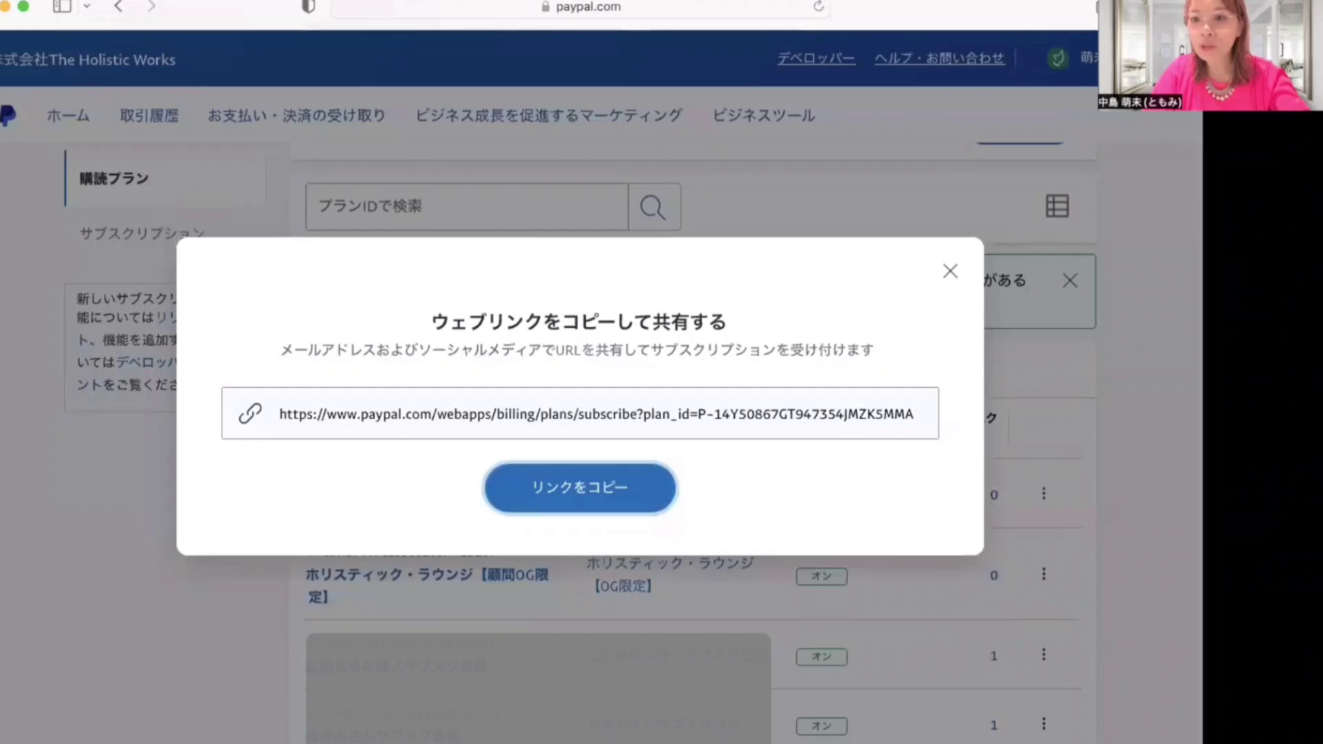
Step: Open the copied subscription link in a new browser tab and check the purchase details in the checkout
key("super+t")
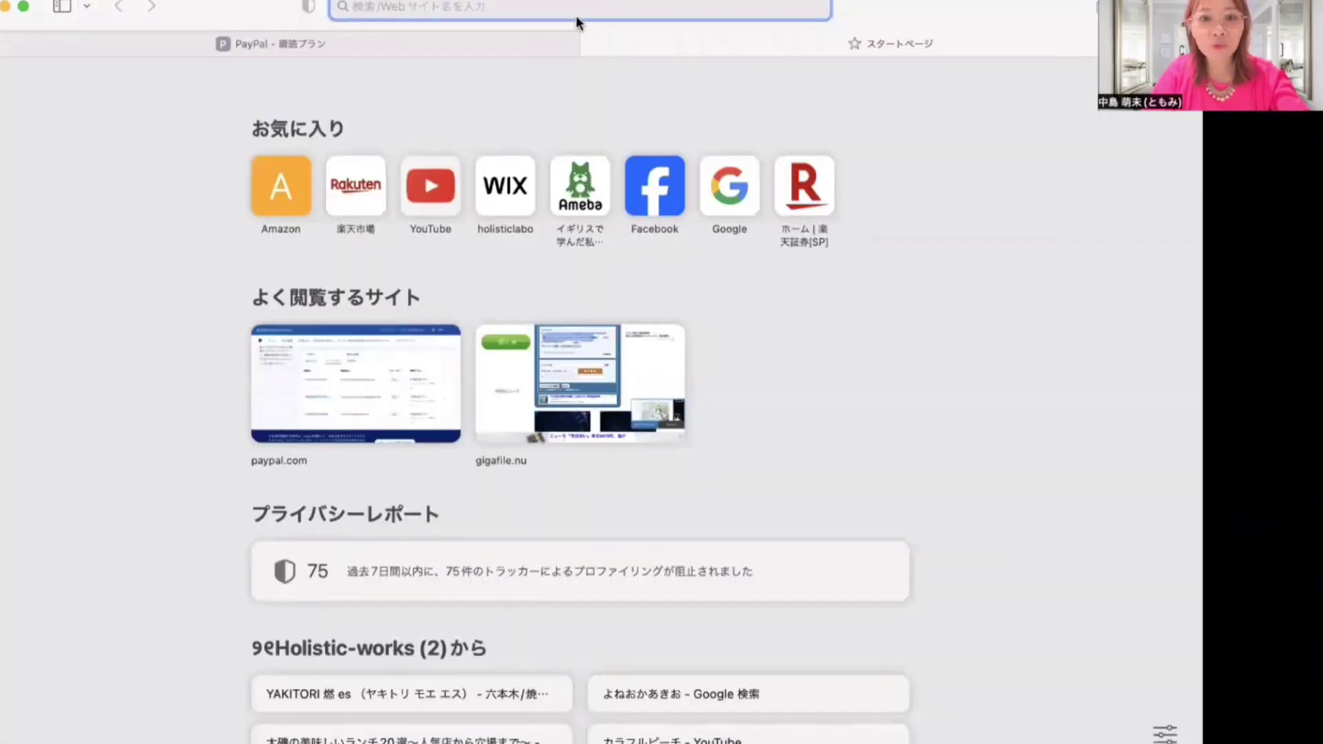
key("super+v")
key("Return")
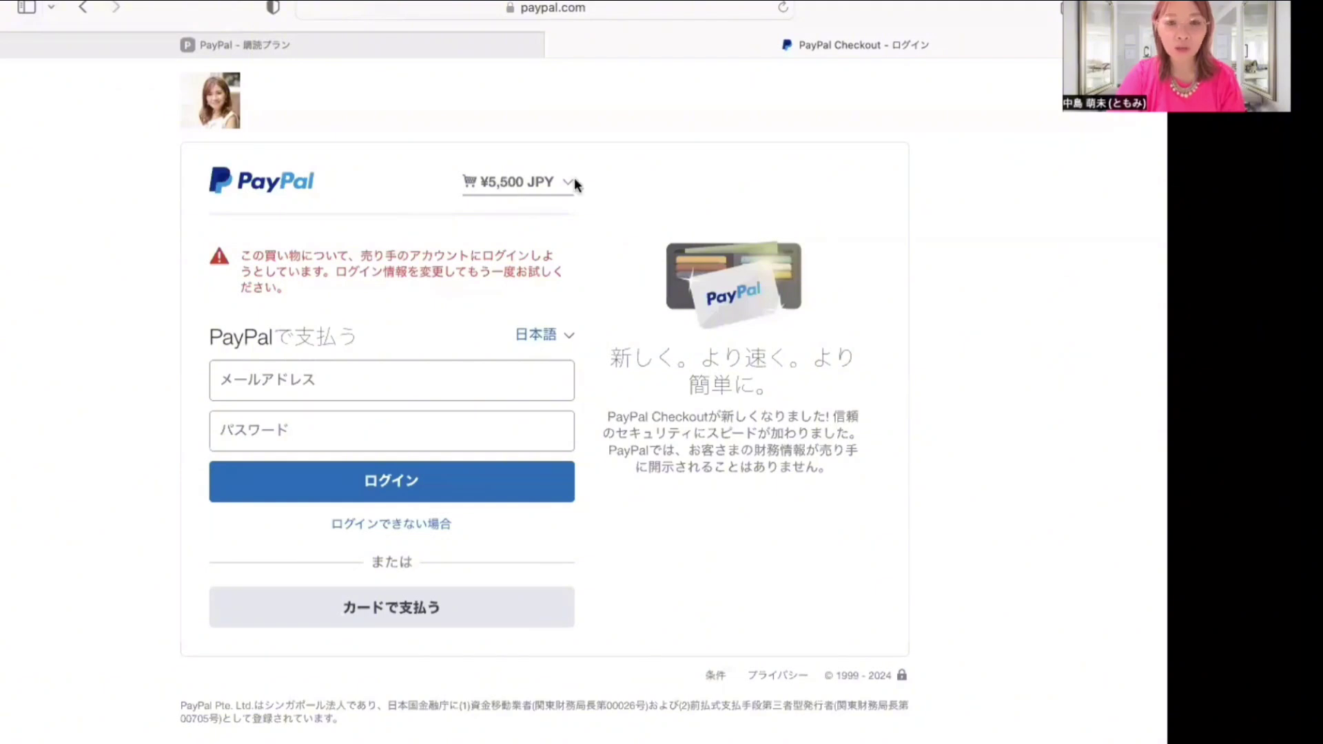
left_click(569, 186)
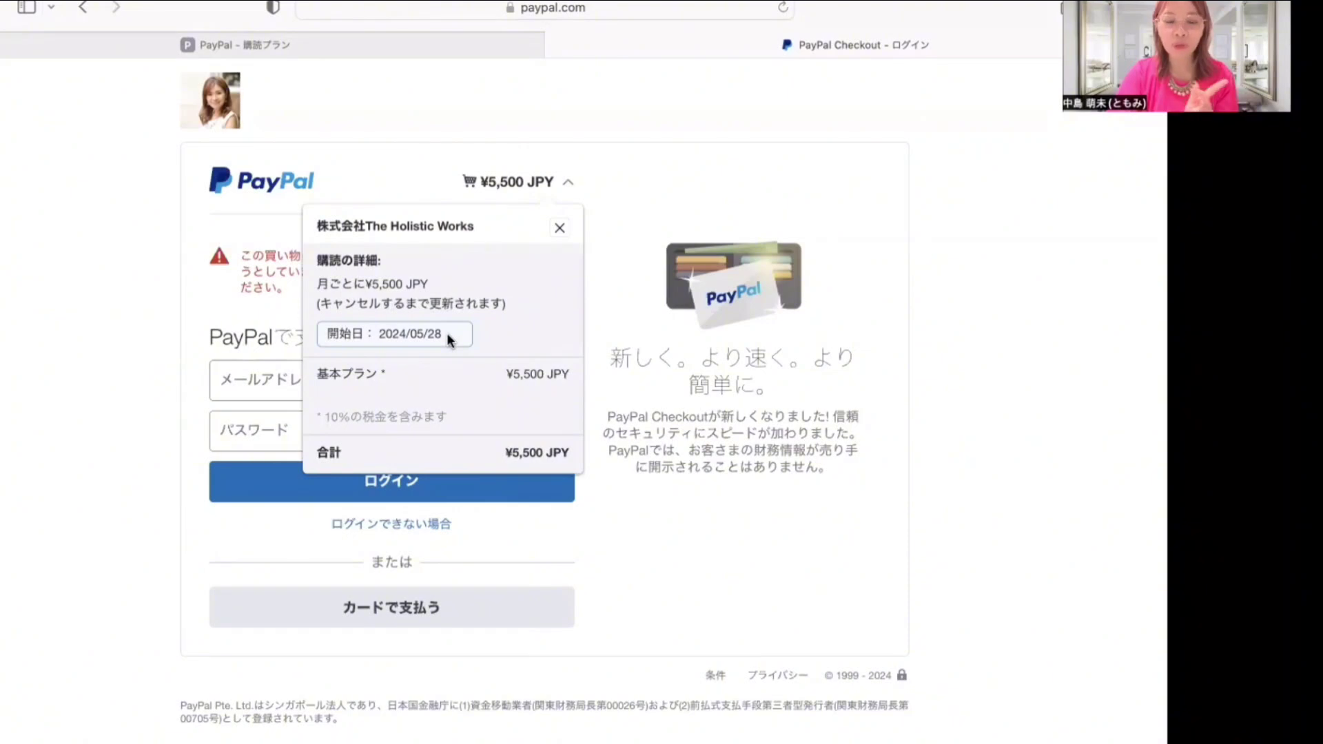
key("Escape")
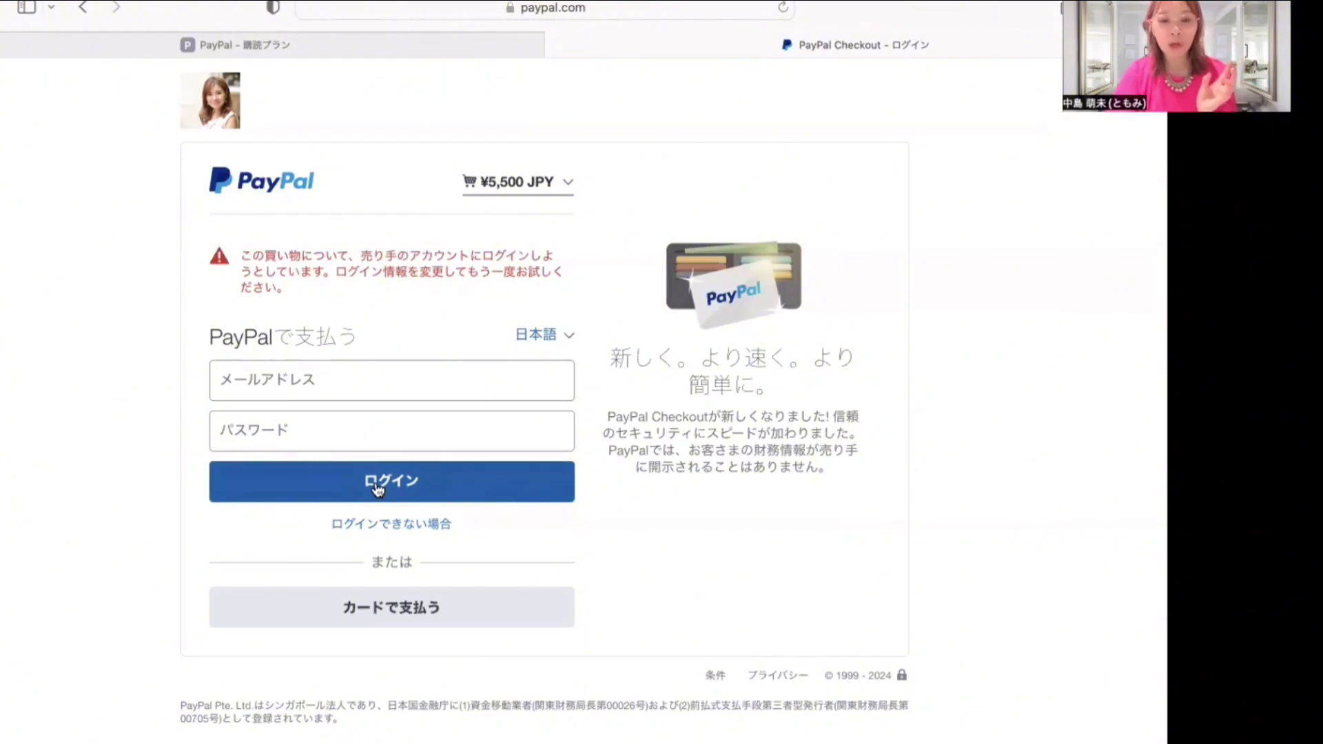
Step: Choose to pay by card as a guest and look through the card, billing address and contact fields
left_click(423, 623)
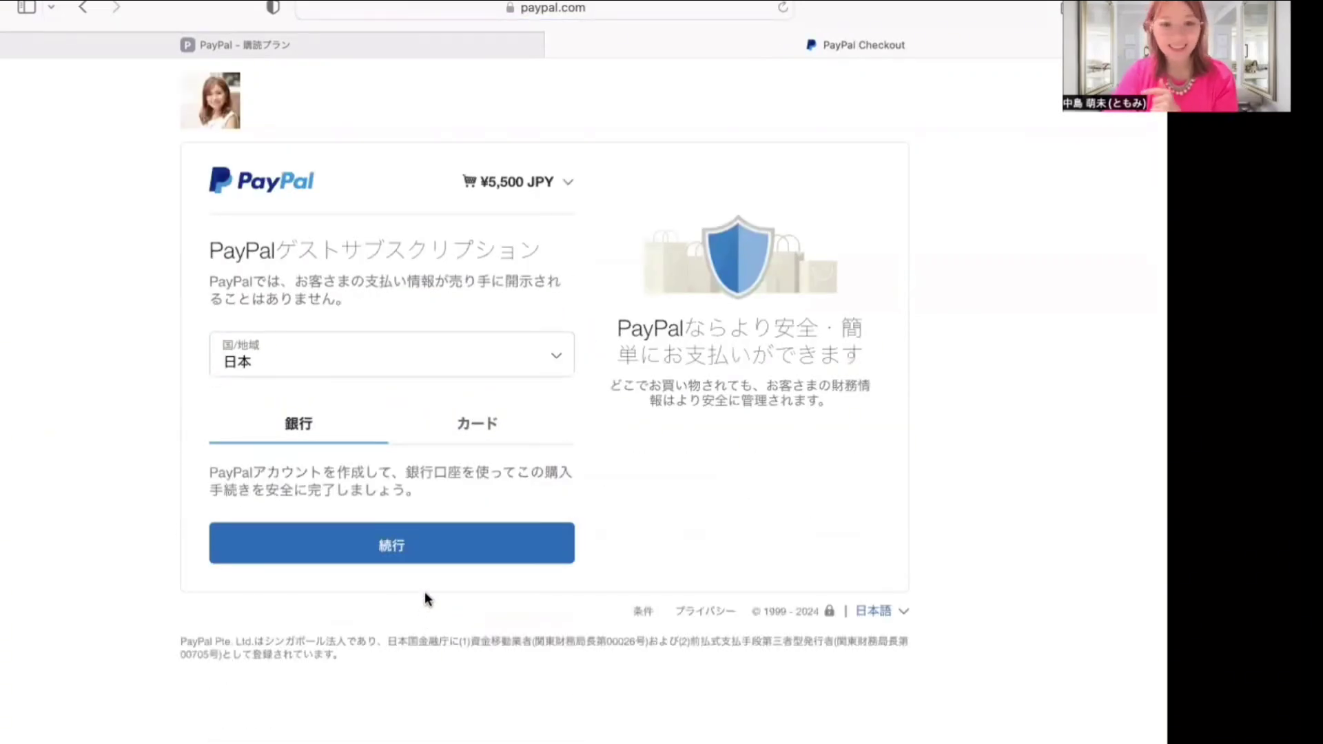
left_click(488, 429)
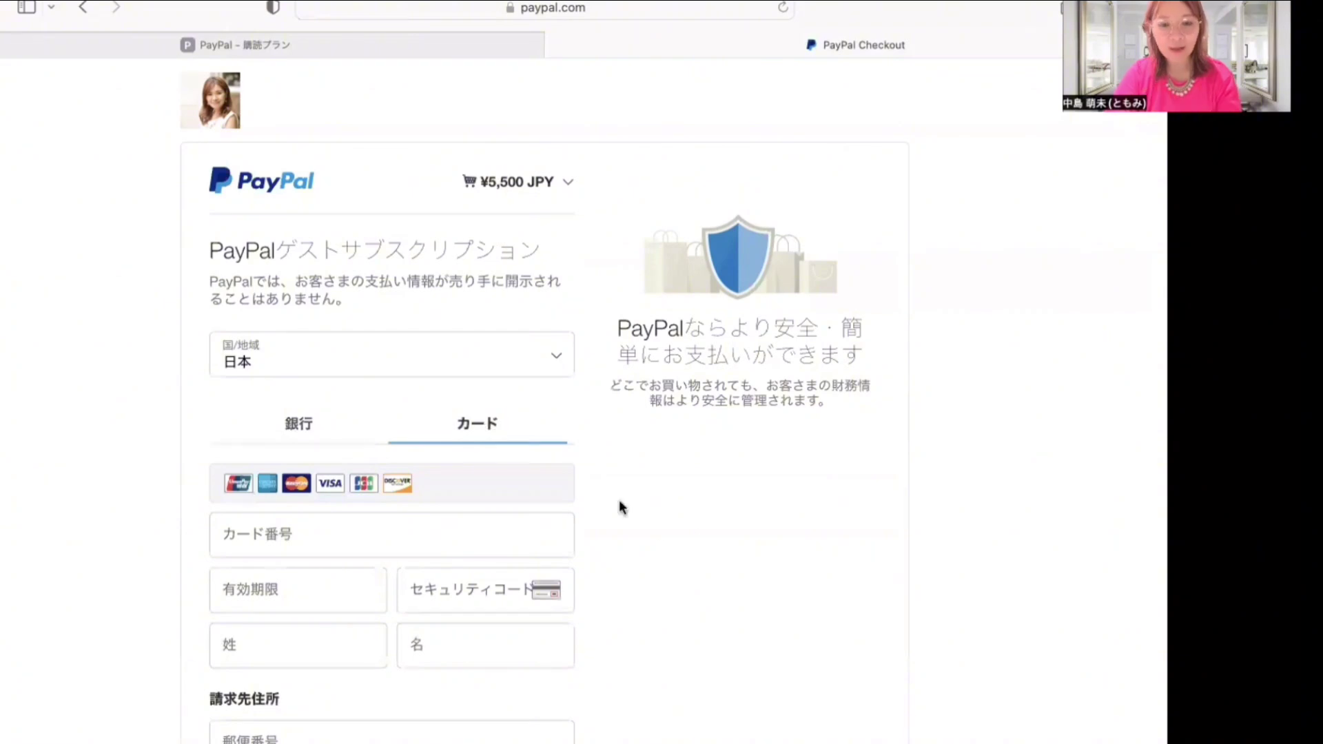
scroll(665, 549, "down", 5)
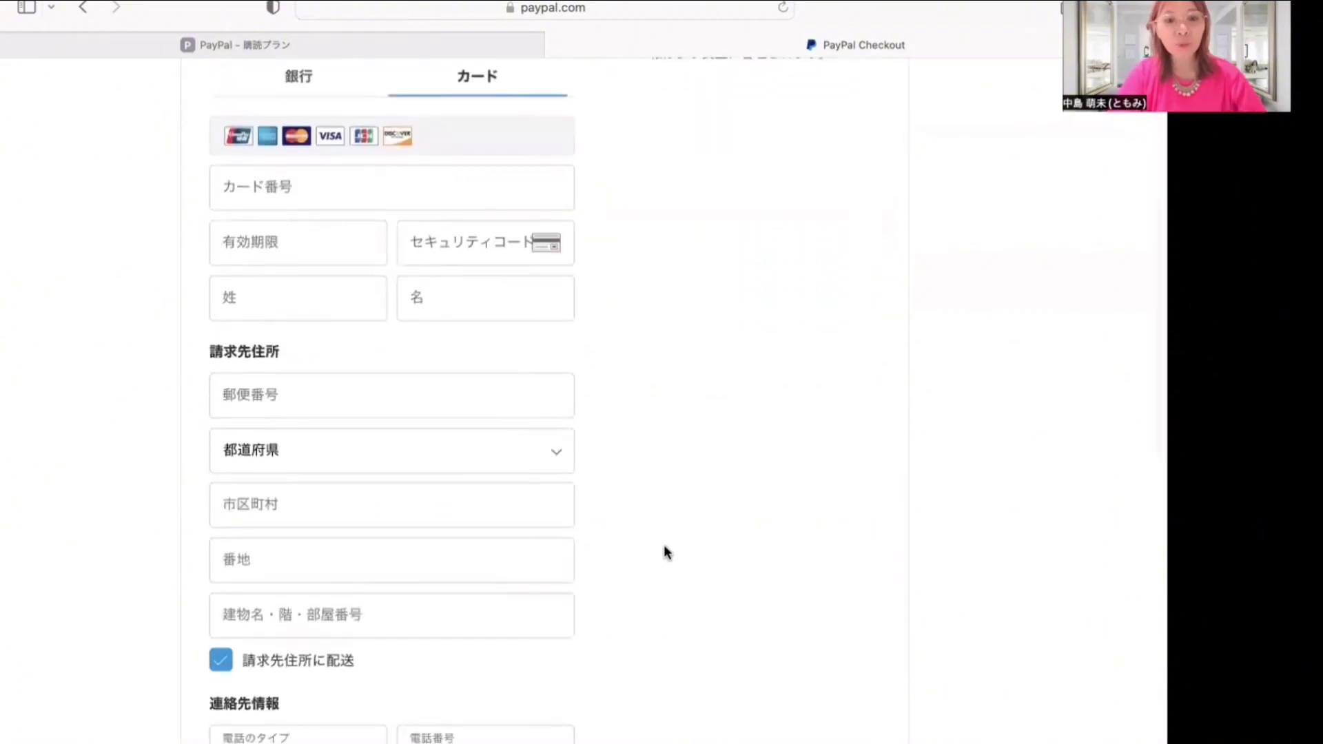
scroll(666, 551, "down", 12)
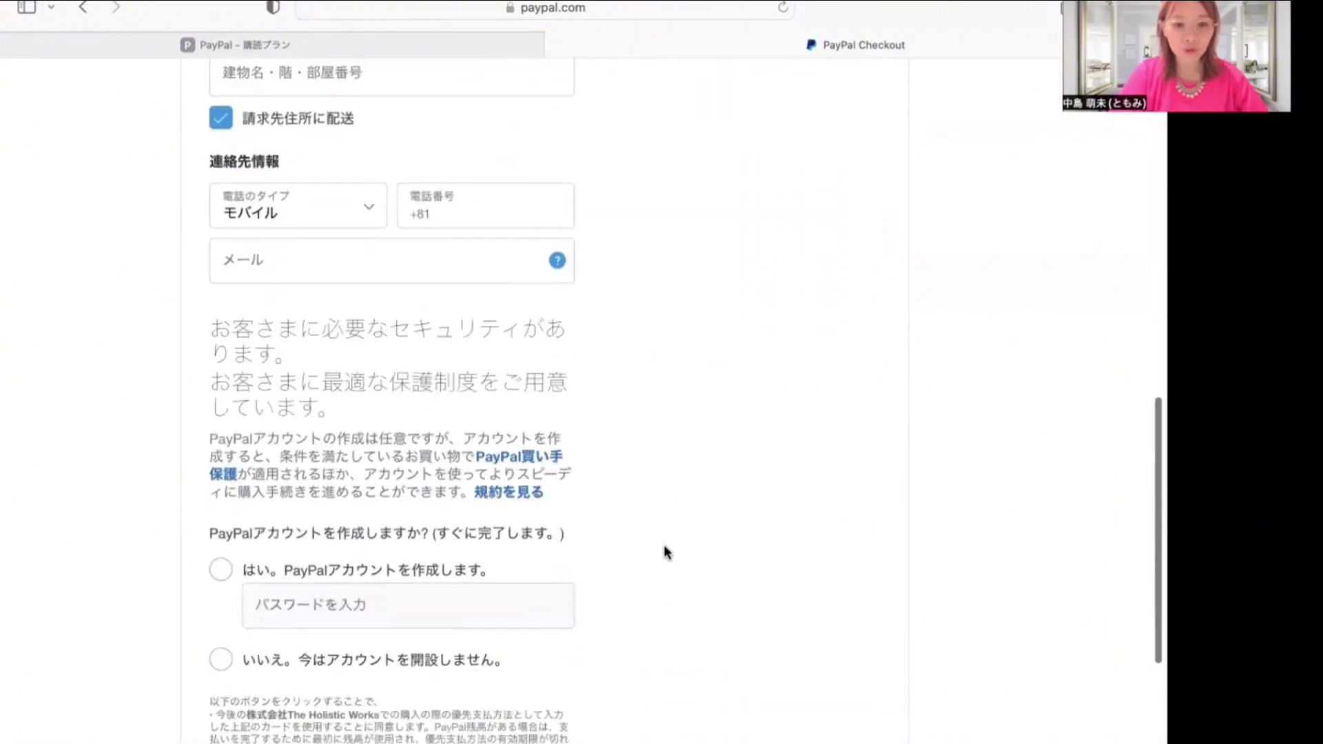